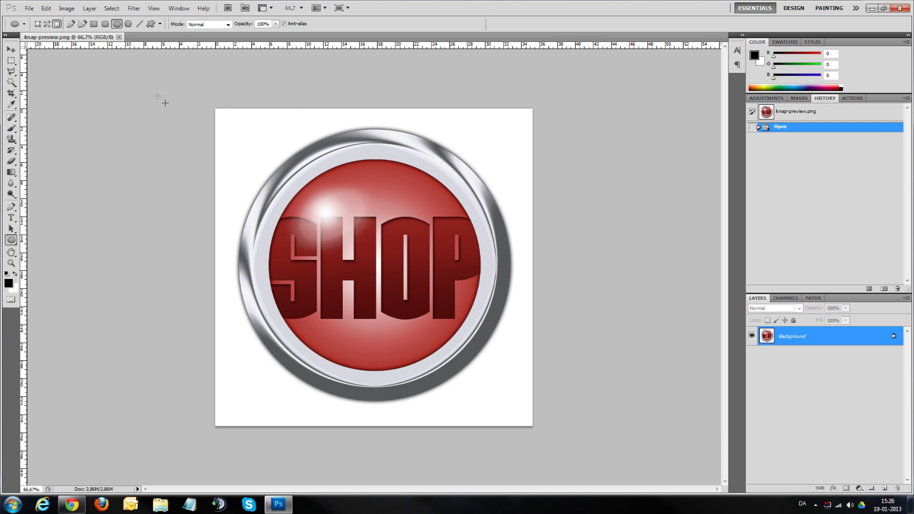
- Close the knap-preview.png SHOP button preview, leaving no document open
{"action": "left_click", "coordinate": [119, 36]}
- Create a white 1000×1000 px document named CM812_YT_knap and add an empty Layer 1
{"action": "left_click", "coordinate": [29, 8]}
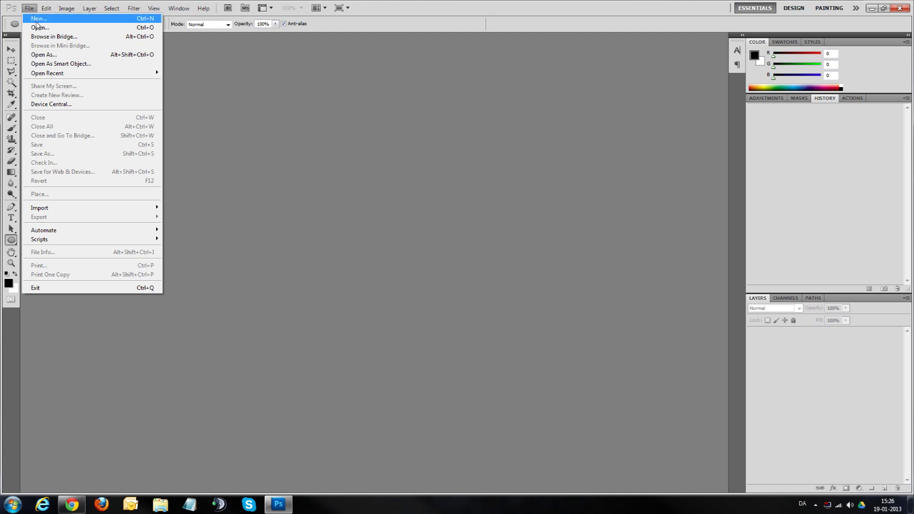
{"action": "left_click", "coordinate": [40, 20]}
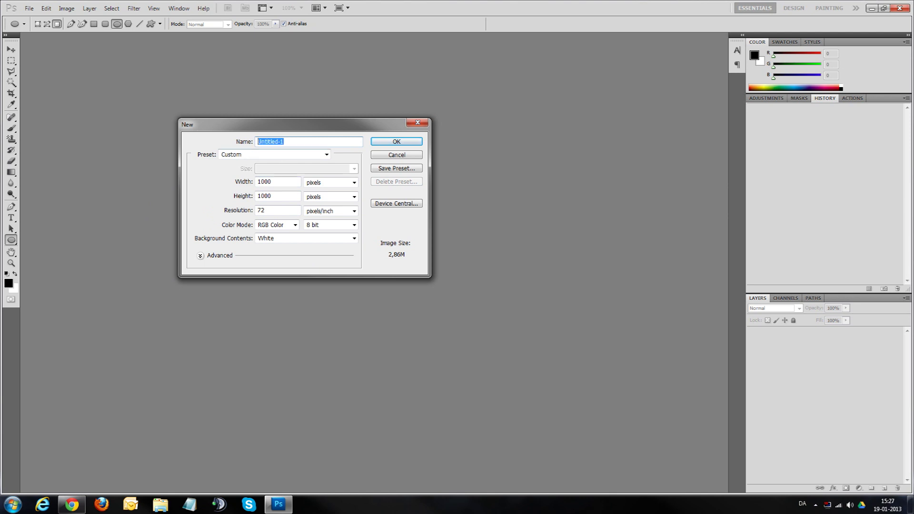
{"action": "type", "text": "CM812"}
{"action": "type", "text": "_YT_"}
{"action": "type", "text": "knep"}
{"action": "key", "text": "BackSpace"}
{"action": "key", "text": "BackSpace"}
{"action": "type", "text": "ap"}
{"action": "key", "text": "Tab"}
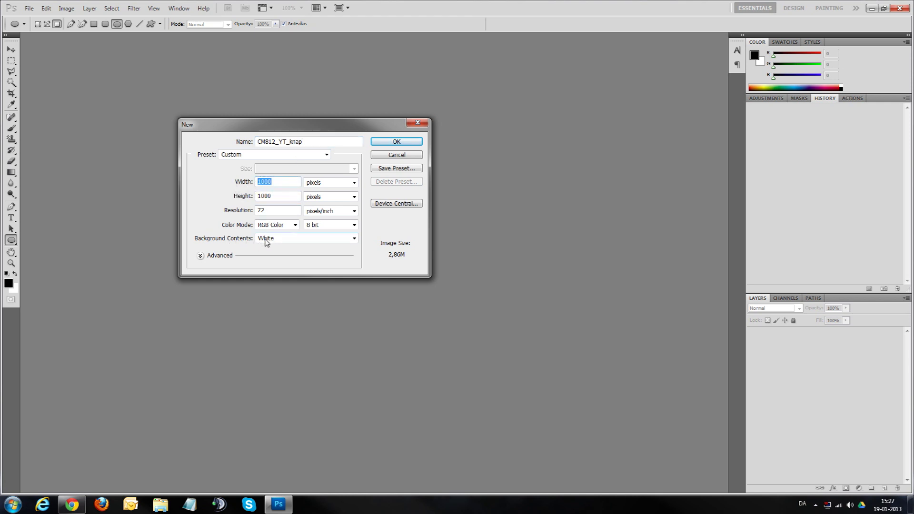
{"action": "left_click", "coordinate": [380, 142]}
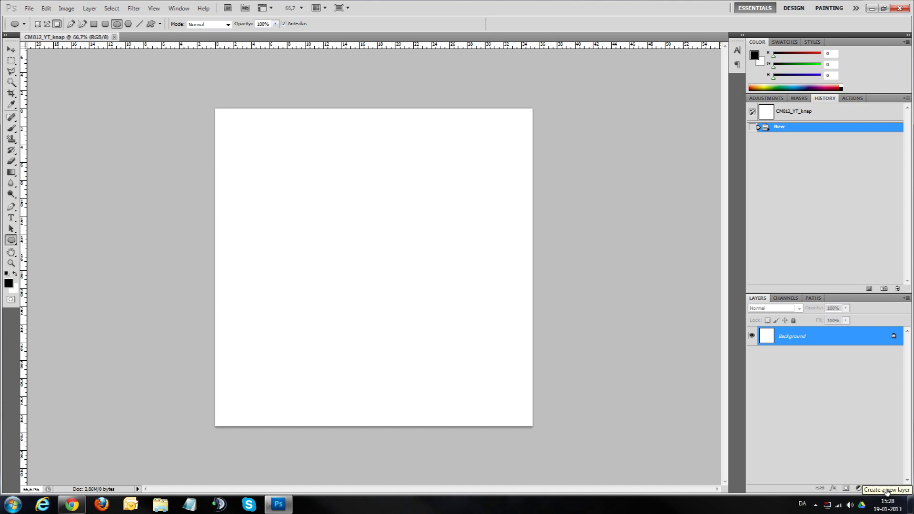
{"action": "left_click", "coordinate": [886, 490]}
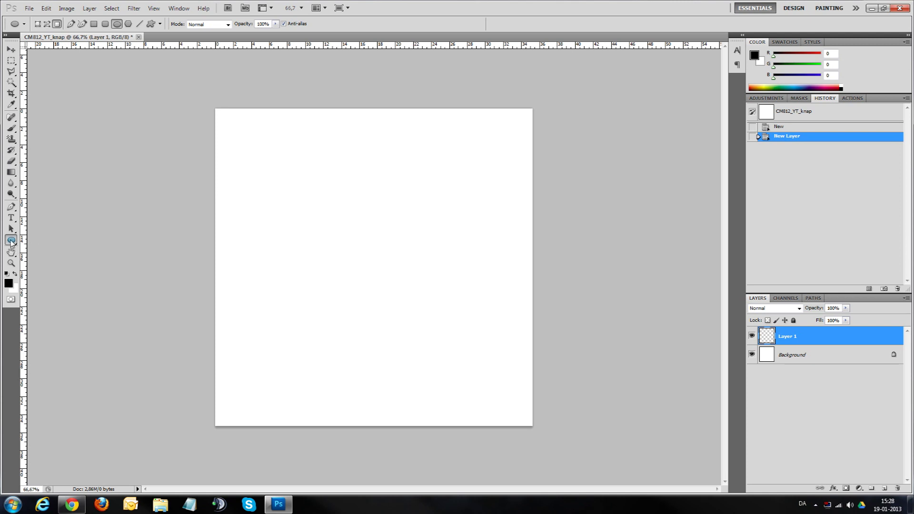
- Drag a large black circle with the Ellipse Tool across most of the canvas
{"action": "left_click_drag", "start_coordinate": [11, 242], "coordinate": [38, 241]}
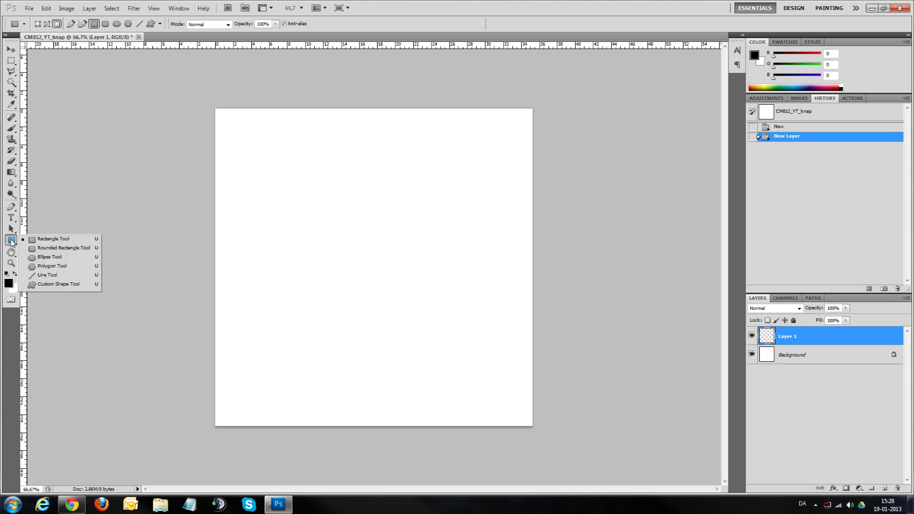
{"action": "left_click_drag", "start_coordinate": [11, 242], "coordinate": [51, 261]}
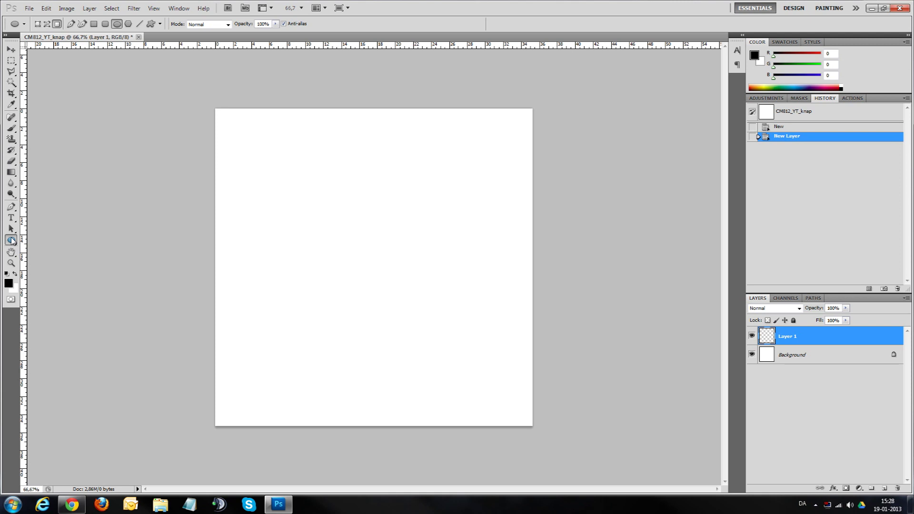
{"action": "left_click", "coordinate": [12, 243]}
{"action": "left_click_drag", "start_coordinate": [235, 130], "coordinate": [486, 368]}
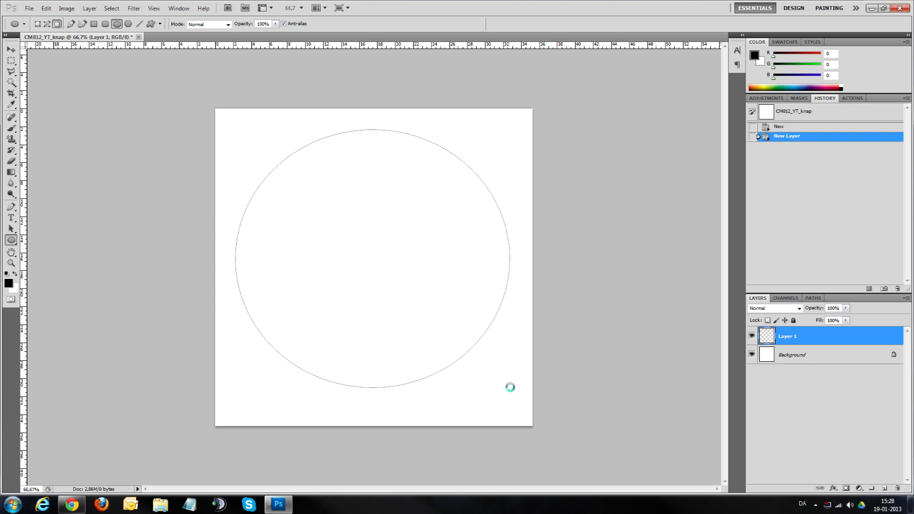
{"action": "mouse_move", "coordinate": [482, 367]}
{"action": "left_mouse_down"}
{"action": "mouse_move", "coordinate": [520, 403]}
{"action": "mouse_move", "coordinate": [512, 403]}
{"action": "left_mouse_up"}
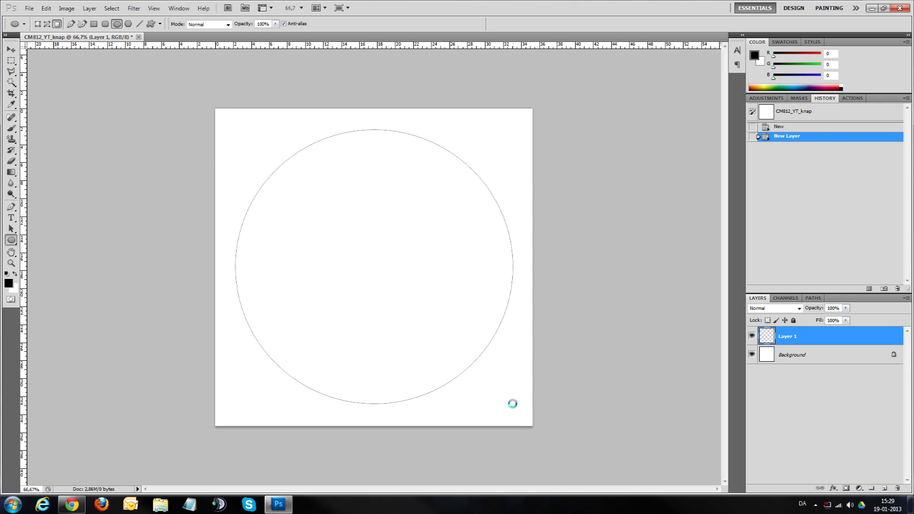
{"action": "left_click_drag", "start_coordinate": [512, 404], "coordinate": [514, 404]}
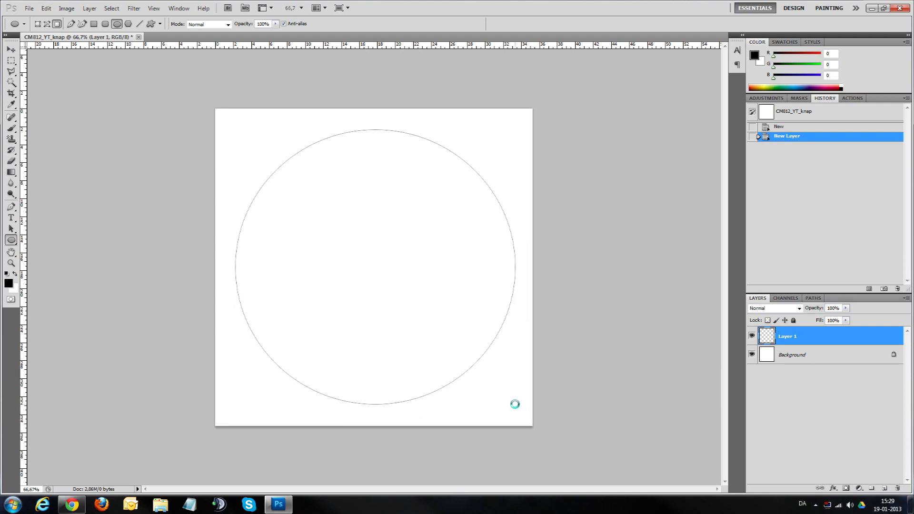
{"action": "mouse_move", "coordinate": [514, 404]}
{"action": "left_mouse_down"}
{"action": "mouse_move", "coordinate": [432, 312]}
{"action": "mouse_move", "coordinate": [350, 351]}
{"action": "mouse_move", "coordinate": [300, 390]}
{"action": "mouse_move", "coordinate": [306, 406]}
{"action": "mouse_move", "coordinate": [333, 408]}
{"action": "mouse_move", "coordinate": [371, 391]}
{"action": "mouse_move", "coordinate": [482, 267]}
{"action": "mouse_move", "coordinate": [499, 227]}
{"action": "mouse_move", "coordinate": [474, 311]}
{"action": "mouse_move", "coordinate": [379, 271]}
{"action": "mouse_move", "coordinate": [510, 424]}
{"action": "mouse_move", "coordinate": [345, 292]}
{"action": "mouse_move", "coordinate": [504, 432]}
{"action": "mouse_move", "coordinate": [407, 351]}
{"action": "mouse_move", "coordinate": [518, 432]}
{"action": "mouse_move", "coordinate": [443, 369]}
{"action": "mouse_move", "coordinate": [510, 431]}
{"action": "left_mouse_up"}
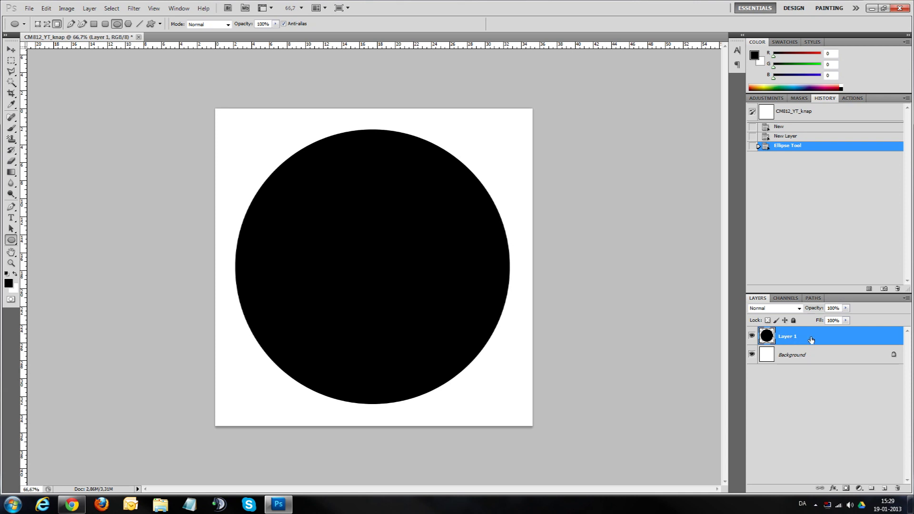
- Duplicate Layer 1 from its context menu, then delete the resulting copy
{"action": "right_click", "coordinate": [811, 339]}
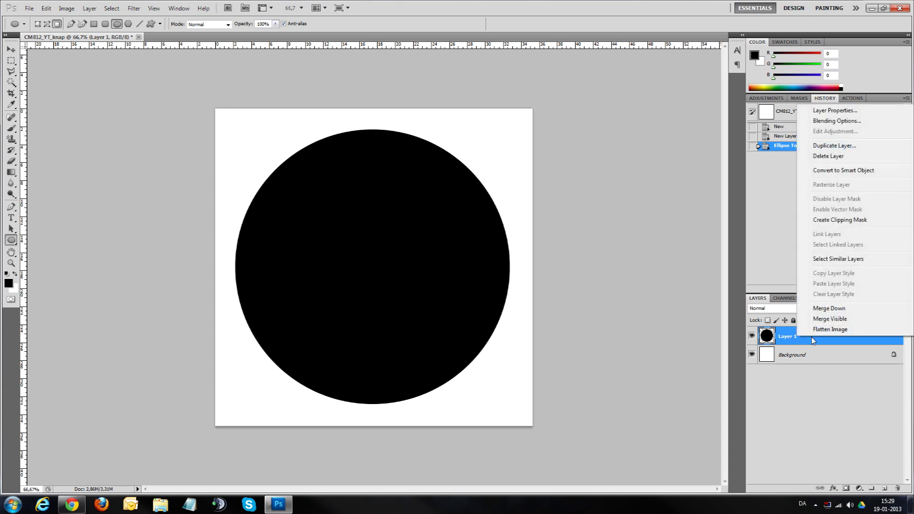
{"action": "left_click", "coordinate": [834, 146]}
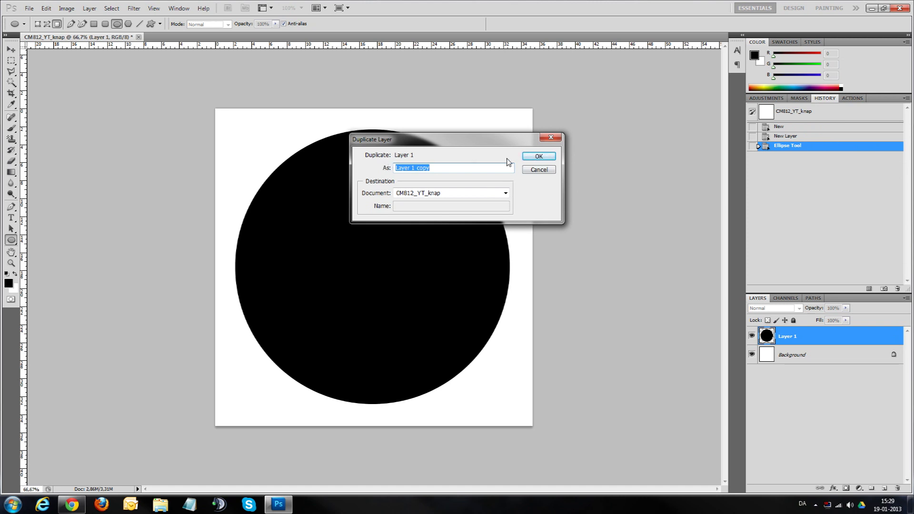
{"action": "left_click", "coordinate": [539, 157]}
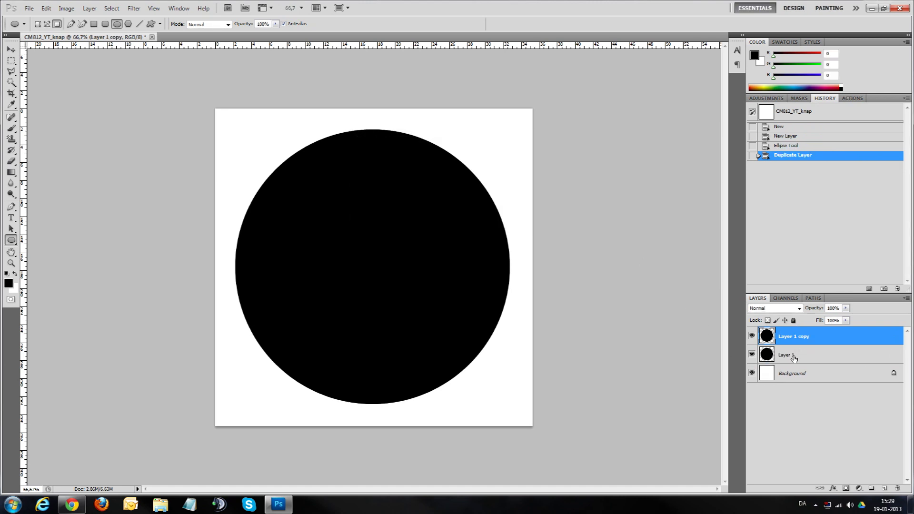
{"action": "left_click", "coordinate": [783, 356]}
{"action": "left_click", "coordinate": [783, 338]}
{"action": "left_click", "coordinate": [784, 357]}
{"action": "left_click", "coordinate": [795, 340]}
{"action": "key", "text": "Delete"}
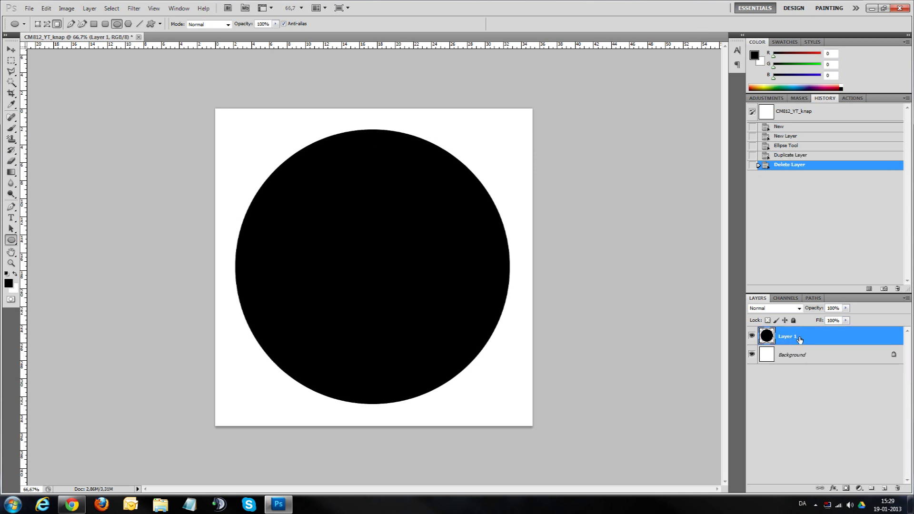
- Duplicate Layer 1 with Ctrl+J, hide Layer 1 copy, and make Layer 1 active
{"action": "key", "text": "ctrl+j"}
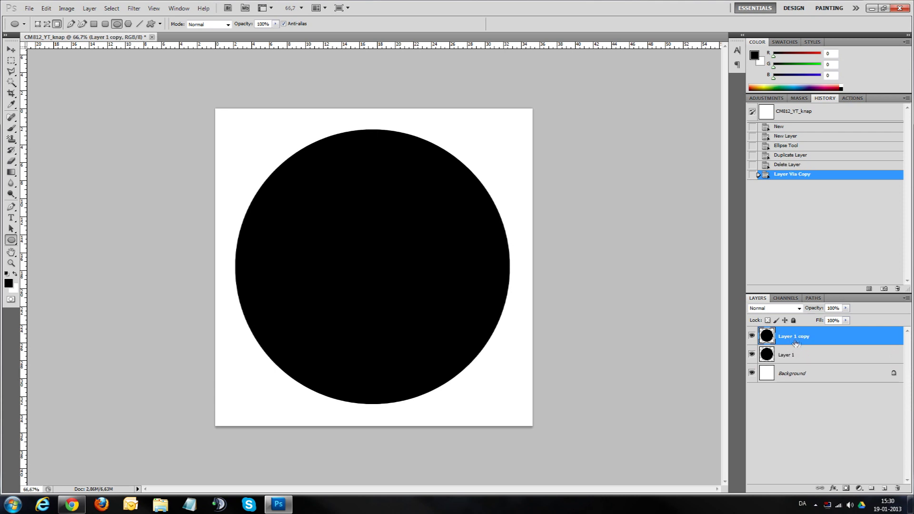
{"action": "left_click", "coordinate": [795, 353]}
{"action": "left_click", "coordinate": [794, 337]}
{"action": "left_click", "coordinate": [752, 337]}
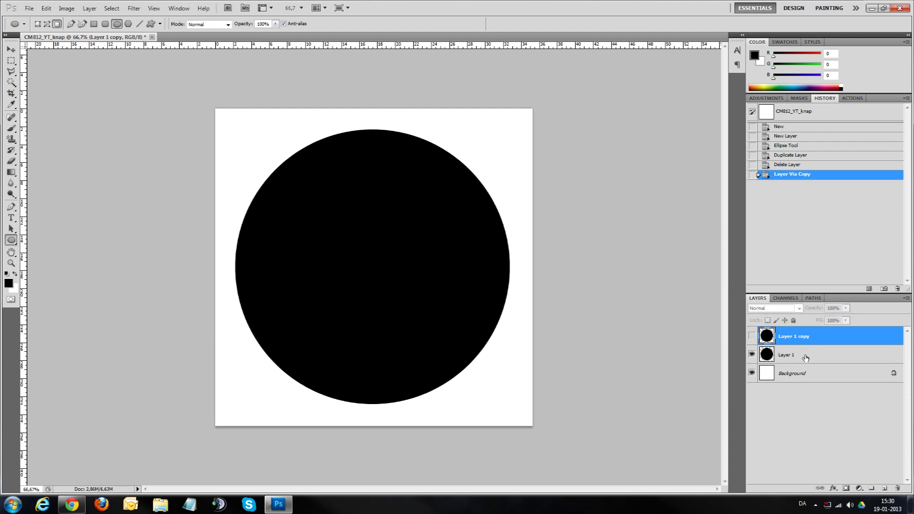
{"action": "left_click", "coordinate": [805, 357]}
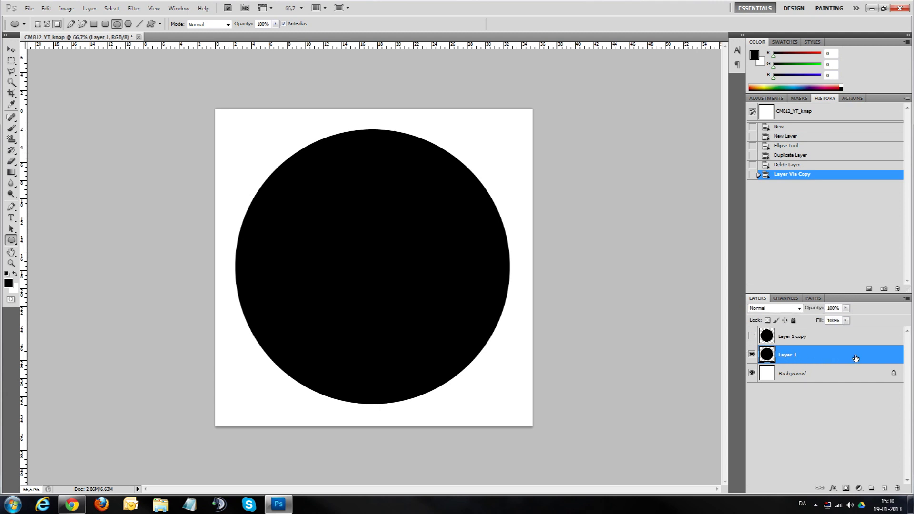
{"action": "double_click", "coordinate": [855, 357]}
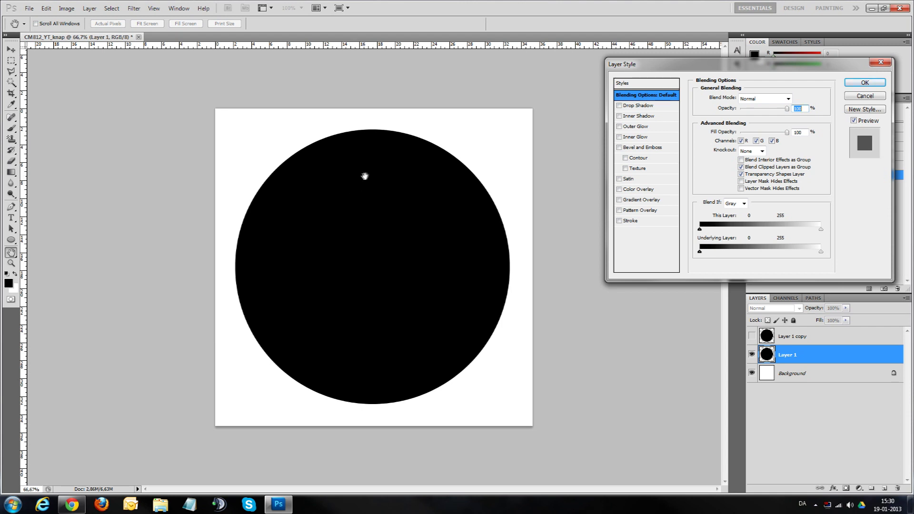
- Enable Bevel and Emboss on Layer 1 and raise its depth and size
{"action": "mouse_move", "coordinate": [729, 69]}
{"action": "left_mouse_down"}
{"action": "mouse_move", "coordinate": [552, 114]}
{"action": "mouse_move", "coordinate": [645, 114]}
{"action": "left_mouse_up"}
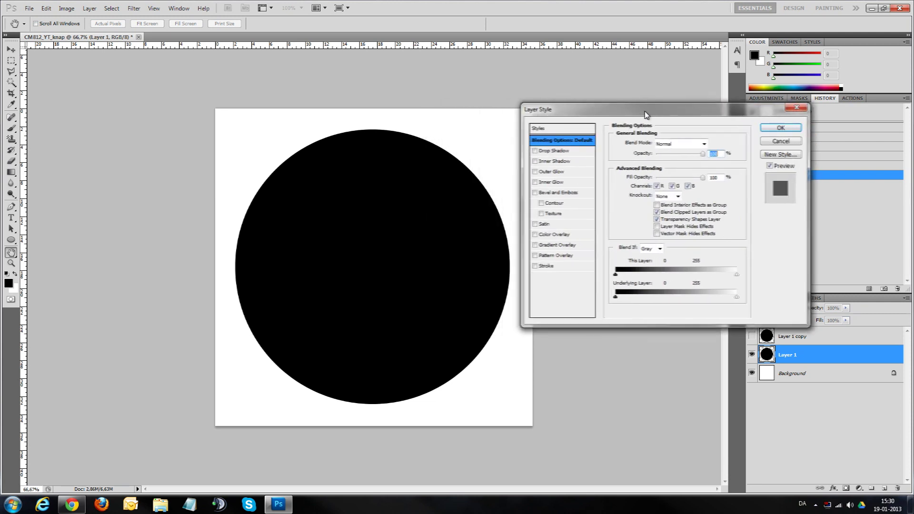
{"action": "left_click", "coordinate": [535, 193]}
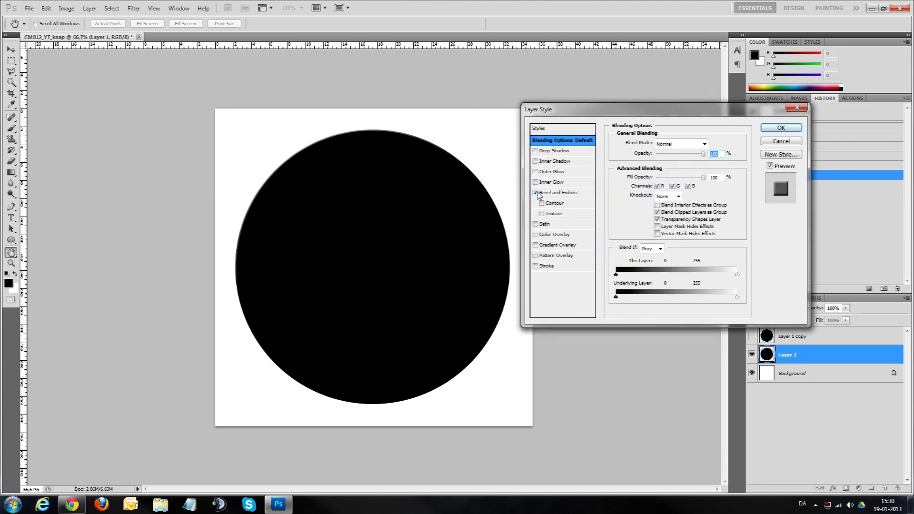
{"action": "left_click", "coordinate": [545, 193]}
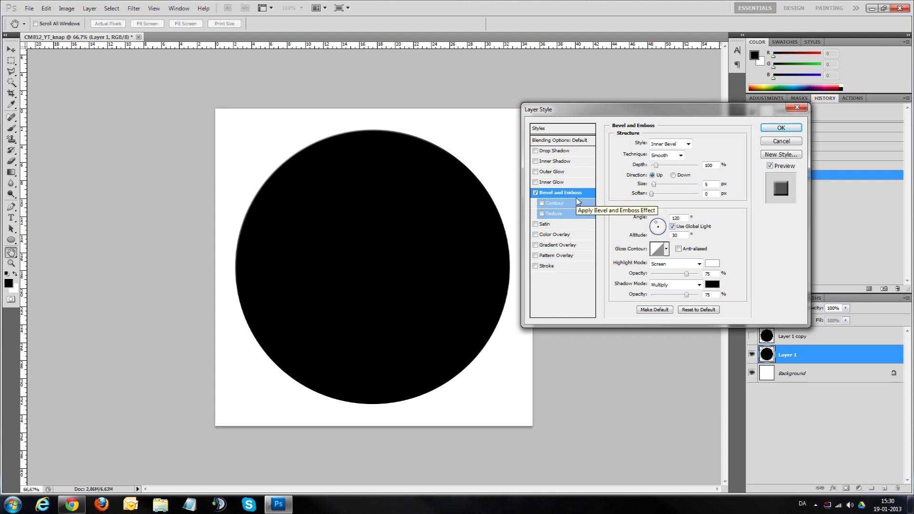
{"action": "left_click_drag", "start_coordinate": [608, 109], "coordinate": [636, 117]}
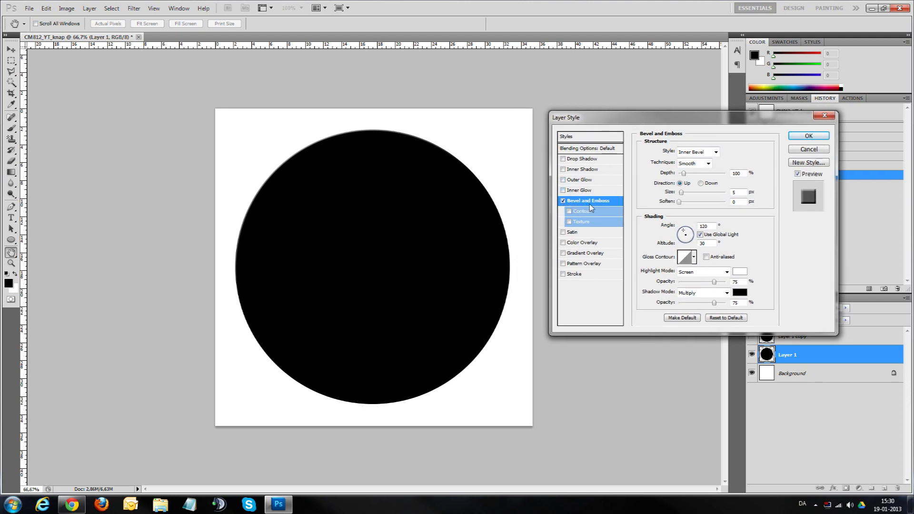
{"action": "left_click_drag", "start_coordinate": [683, 175], "coordinate": [734, 177]}
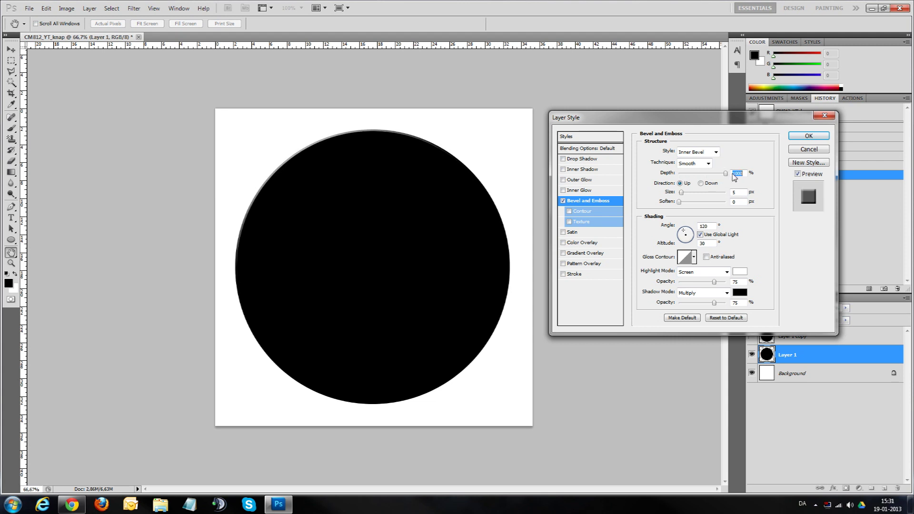
{"action": "mouse_move", "coordinate": [735, 177]}
{"action": "left_mouse_down"}
{"action": "mouse_move", "coordinate": [664, 175]}
{"action": "mouse_move", "coordinate": [725, 176]}
{"action": "left_mouse_up"}
{"action": "left_click_drag", "start_coordinate": [681, 192], "coordinate": [687, 193]}
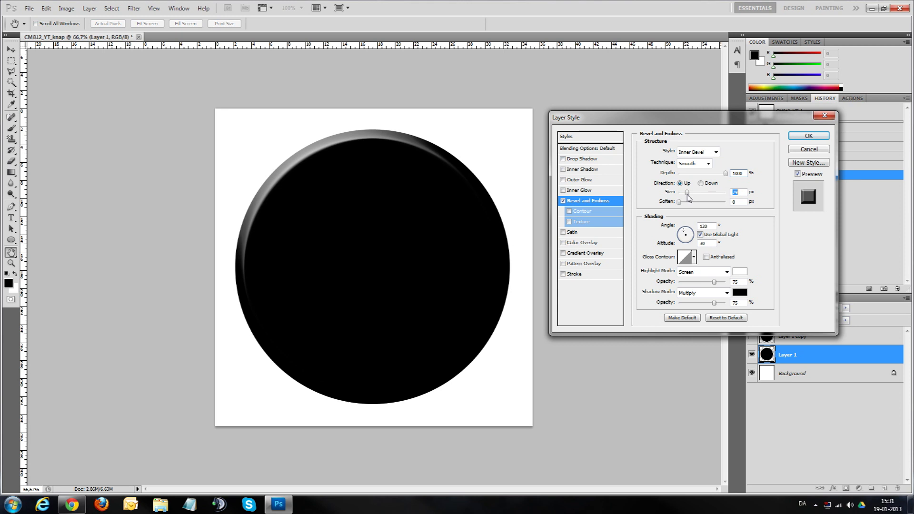
{"action": "left_click_drag", "start_coordinate": [687, 195], "coordinate": [689, 195]}
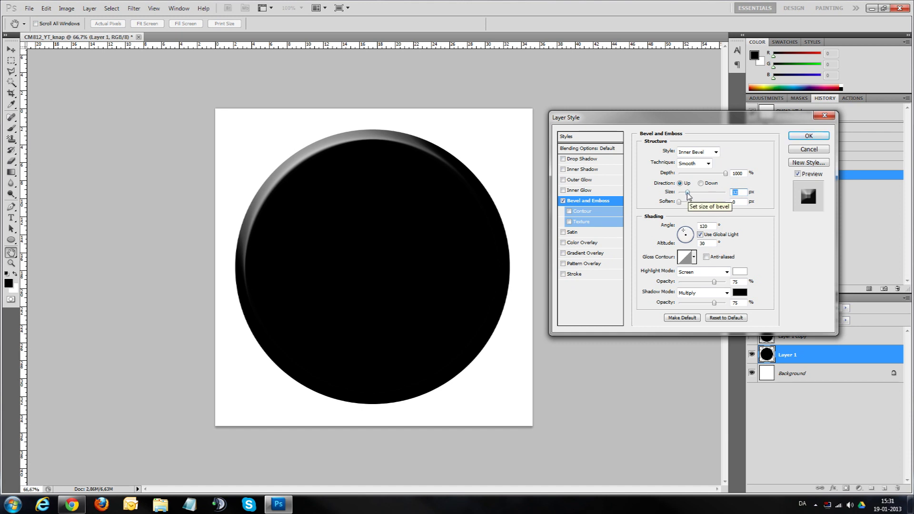
{"action": "left_click_drag", "start_coordinate": [687, 193], "coordinate": [691, 196]}
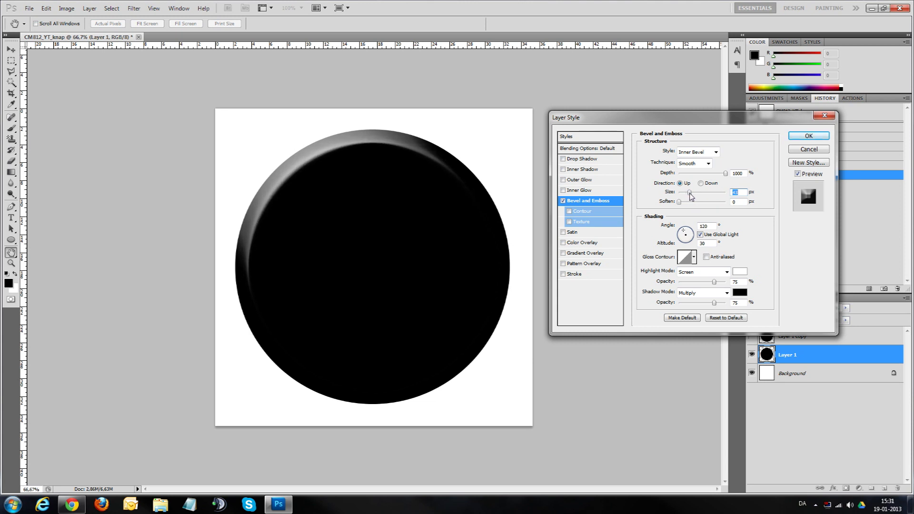
- Set the bevel size to 45 px at maximum depth, apply it, and unhide Layer 1 copy
{"action": "type", "text": "45"}
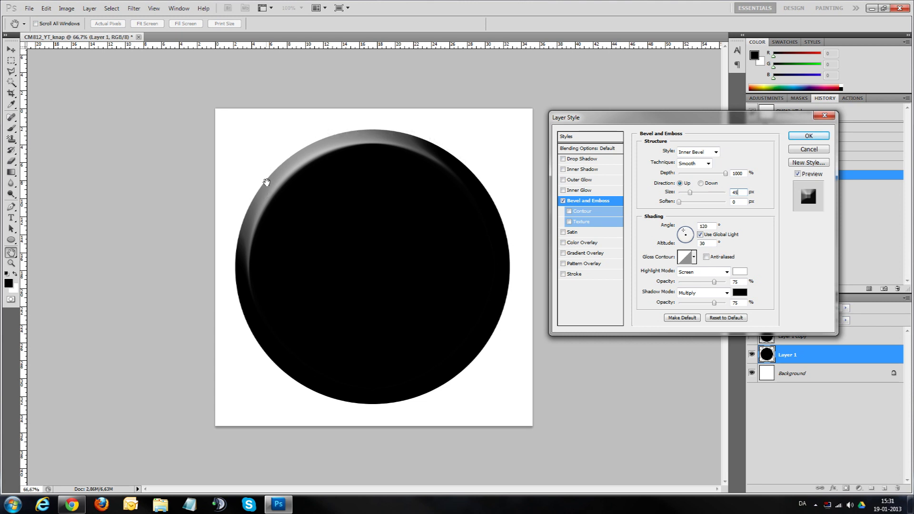
{"action": "mouse_move", "coordinate": [725, 173]}
{"action": "left_mouse_down"}
{"action": "mouse_move", "coordinate": [668, 178]}
{"action": "mouse_move", "coordinate": [705, 178]}
{"action": "left_mouse_up"}
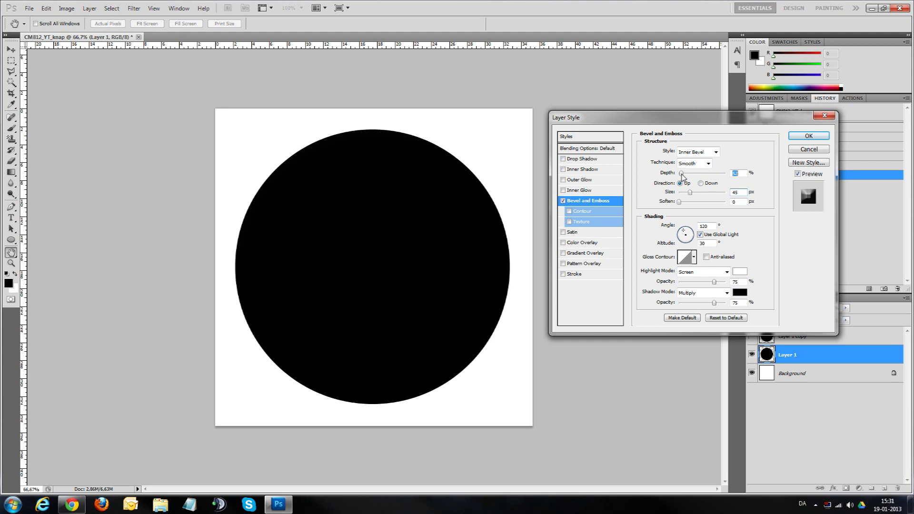
{"action": "left_click_drag", "start_coordinate": [706, 178], "coordinate": [723, 180]}
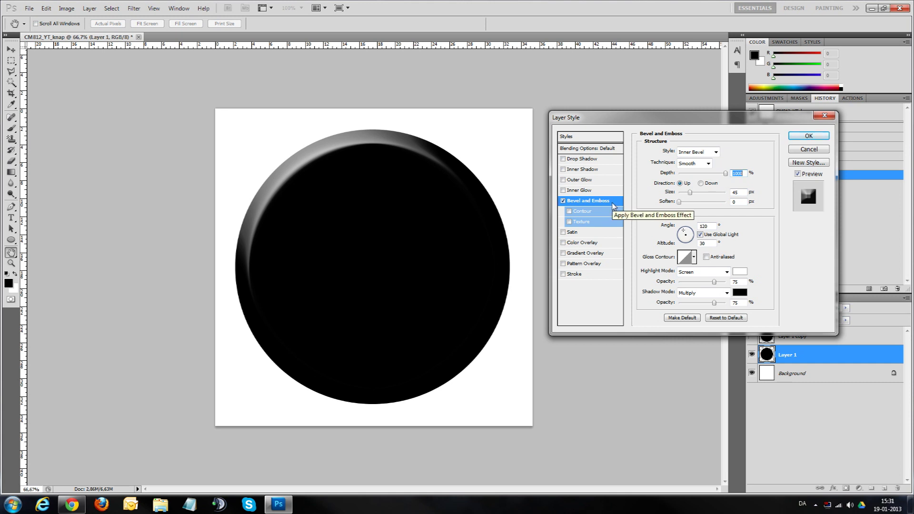
{"action": "left_click", "coordinate": [804, 138]}
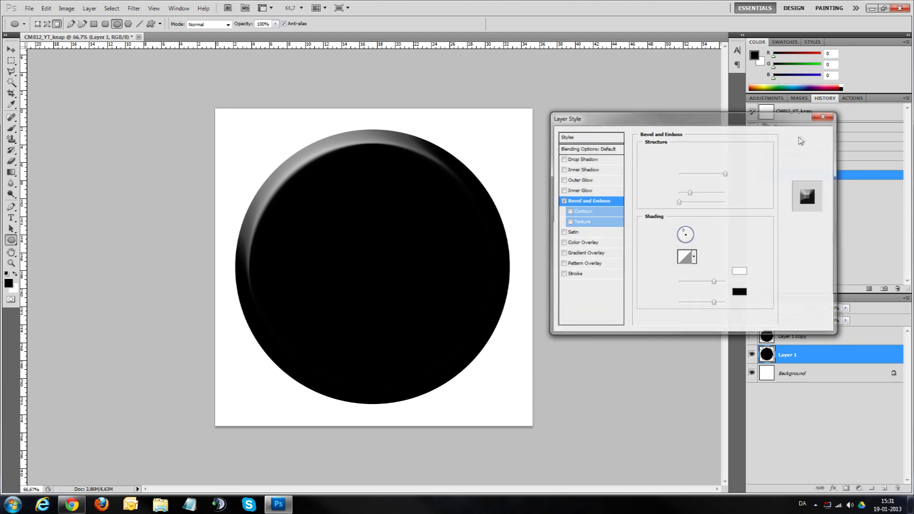
{"action": "left_click", "coordinate": [751, 337]}
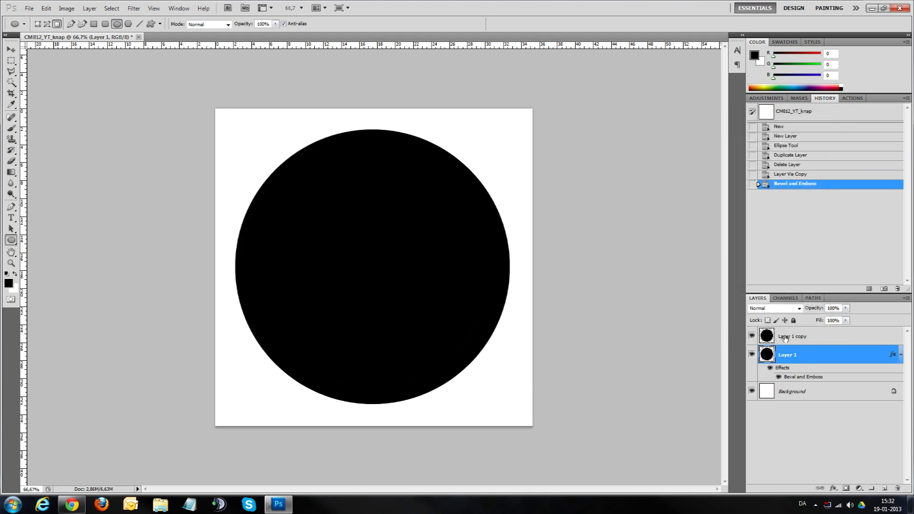
- Apply a red Color Overlay to Layer 1 copy so the canvas shows a solid red circle
{"action": "left_click", "coordinate": [751, 336]}
{"action": "left_click", "coordinate": [752, 337]}
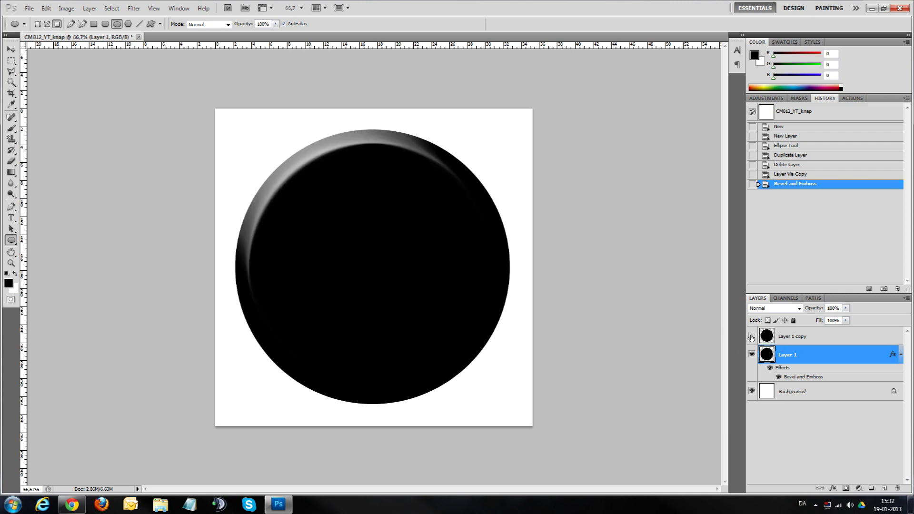
{"action": "left_click", "coordinate": [752, 337]}
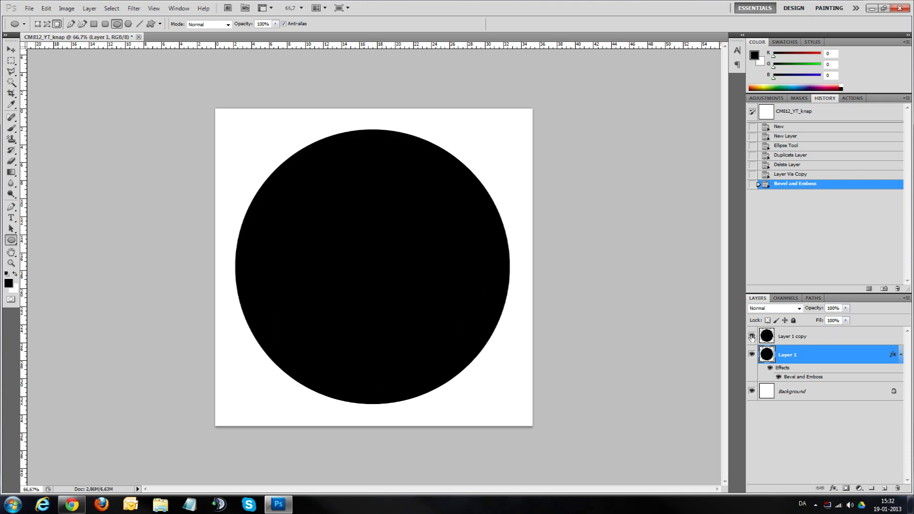
{"action": "left_click", "coordinate": [836, 338]}
{"action": "key", "text": "h"}
{"action": "double_click", "coordinate": [857, 340]}
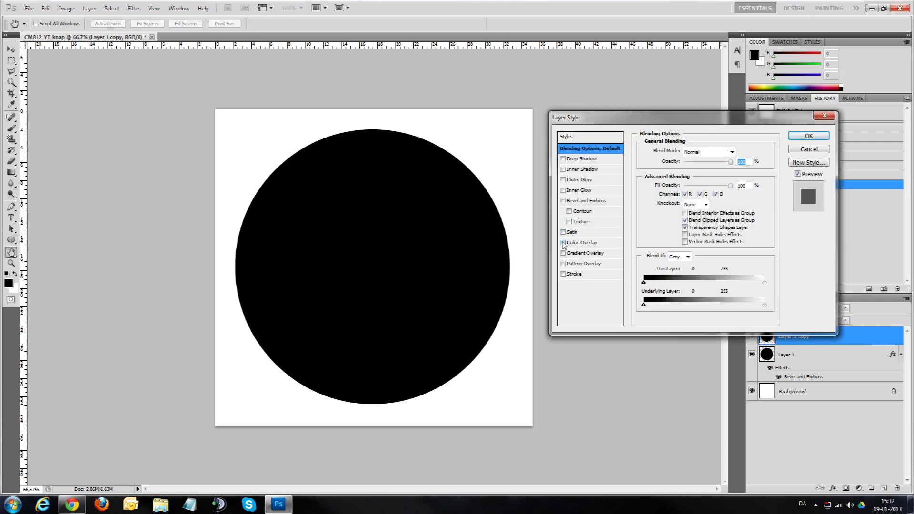
{"action": "left_click", "coordinate": [563, 242]}
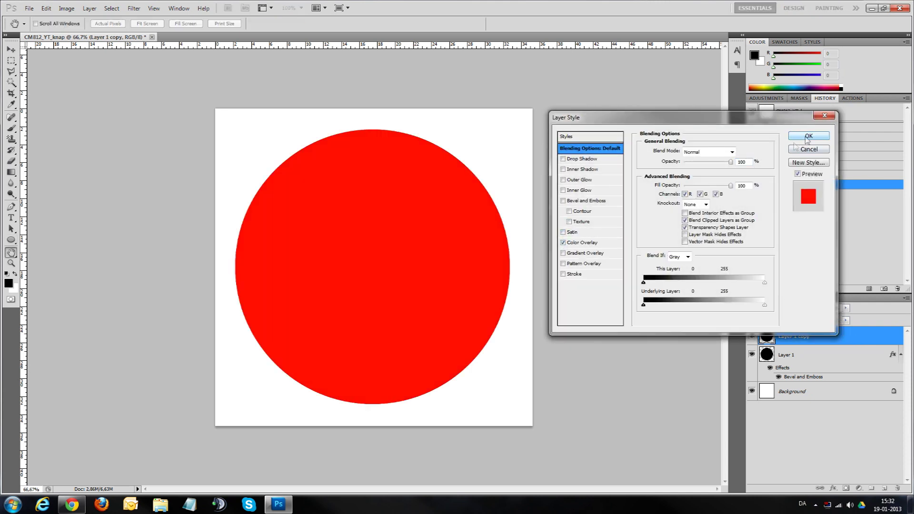
{"action": "left_click", "coordinate": [580, 243]}
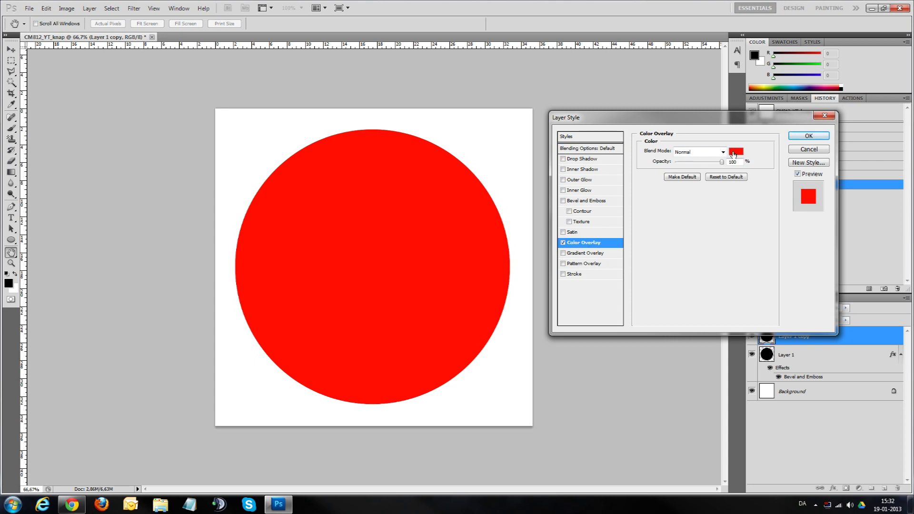
{"action": "left_click", "coordinate": [808, 137]}
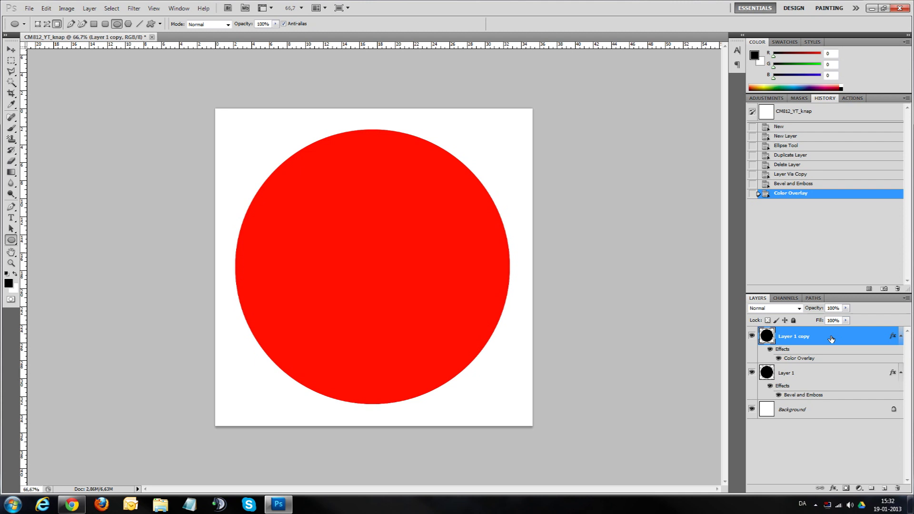
{"action": "key", "text": "ctrl+t"}
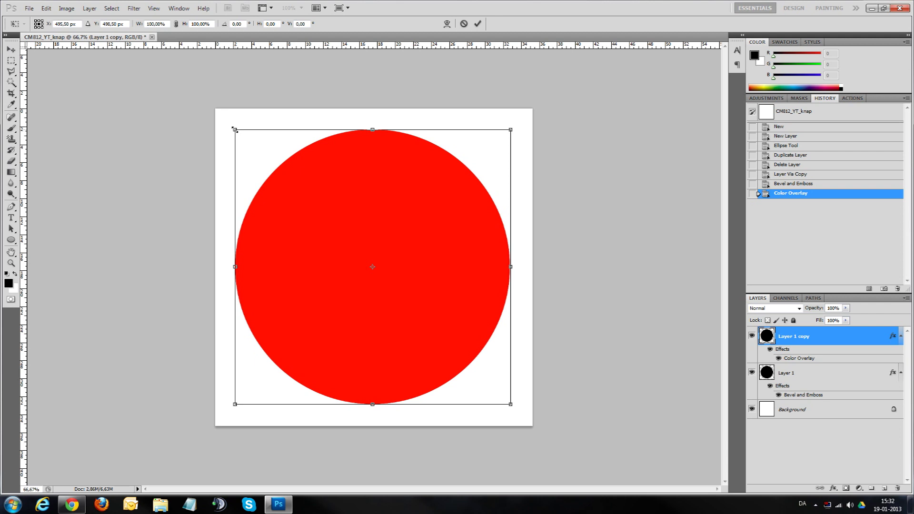
- Scale the red circle to about 80.8% around its centre and commit the transform
{"action": "mouse_move", "coordinate": [234, 130]}
{"action": "left_mouse_down"}
{"action": "mouse_move", "coordinate": [420, 189]}
{"action": "mouse_move", "coordinate": [245, 183]}
{"action": "mouse_move", "coordinate": [255, 174]}
{"action": "mouse_move", "coordinate": [234, 133]}
{"action": "mouse_move", "coordinate": [302, 198]}
{"action": "mouse_move", "coordinate": [276, 182]}
{"action": "mouse_move", "coordinate": [265, 265]}
{"action": "mouse_move", "coordinate": [267, 151]}
{"action": "mouse_move", "coordinate": [240, 194]}
{"action": "mouse_move", "coordinate": [245, 163]}
{"action": "mouse_move", "coordinate": [230, 149]}
{"action": "mouse_move", "coordinate": [300, 198]}
{"action": "mouse_move", "coordinate": [240, 158]}
{"action": "mouse_move", "coordinate": [275, 173]}
{"action": "mouse_move", "coordinate": [335, 242]}
{"action": "mouse_move", "coordinate": [255, 167]}
{"action": "mouse_move", "coordinate": [301, 216]}
{"action": "mouse_move", "coordinate": [218, 147]}
{"action": "mouse_move", "coordinate": [306, 228]}
{"action": "mouse_move", "coordinate": [238, 151]}
{"action": "mouse_move", "coordinate": [252, 180]}
{"action": "mouse_move", "coordinate": [308, 239]}
{"action": "mouse_move", "coordinate": [241, 159]}
{"action": "mouse_move", "coordinate": [248, 170]}
{"action": "left_mouse_up"}
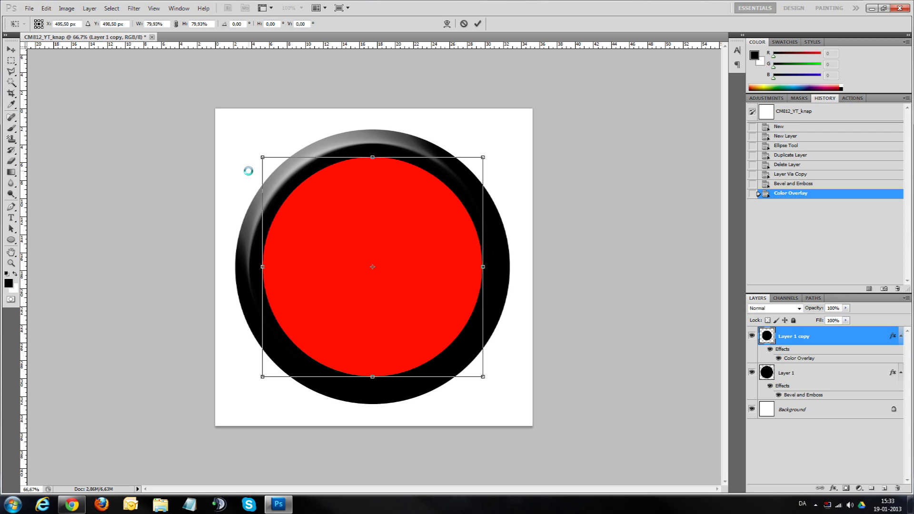
{"action": "mouse_move", "coordinate": [248, 170]}
{"action": "left_mouse_down"}
{"action": "mouse_move", "coordinate": [220, 141]}
{"action": "mouse_move", "coordinate": [235, 155]}
{"action": "left_mouse_up"}
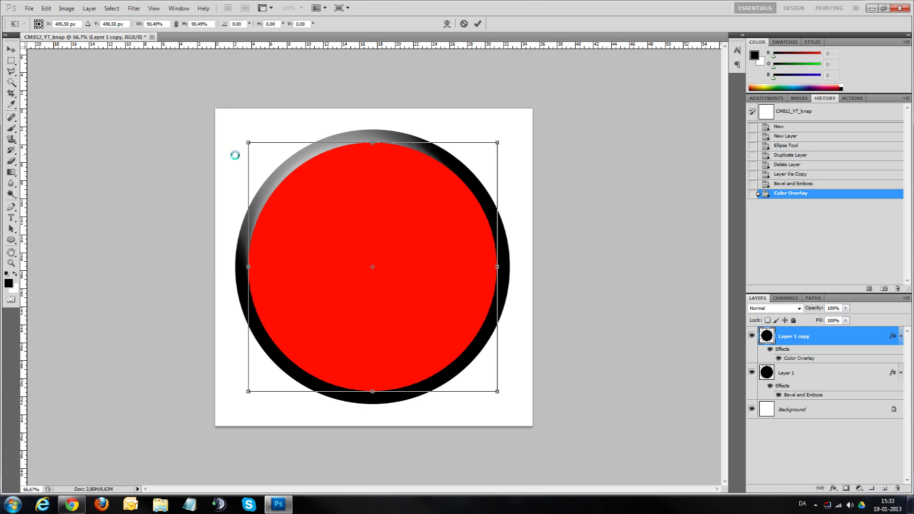
{"action": "left_click_drag", "start_coordinate": [234, 155], "coordinate": [236, 155]}
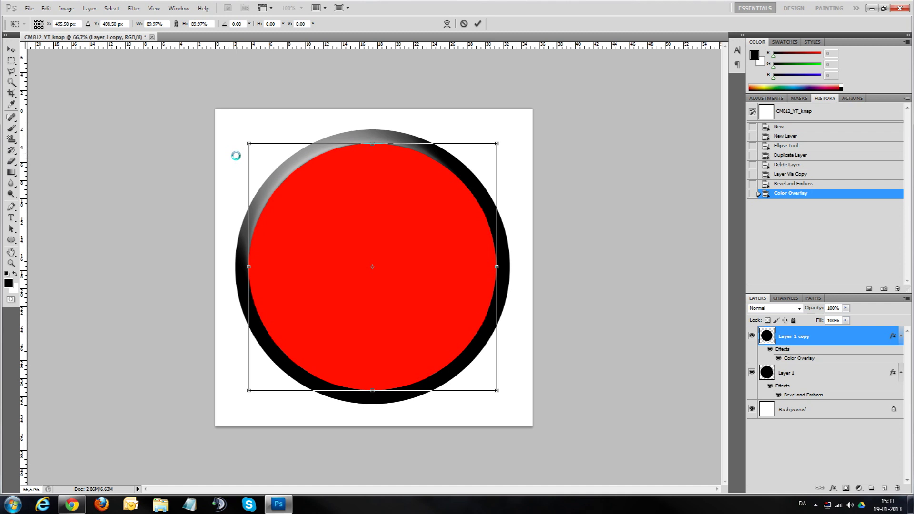
{"action": "mouse_move", "coordinate": [241, 153]}
{"action": "left_mouse_down"}
{"action": "mouse_move", "coordinate": [259, 178]}
{"action": "mouse_move", "coordinate": [237, 154]}
{"action": "left_mouse_up"}
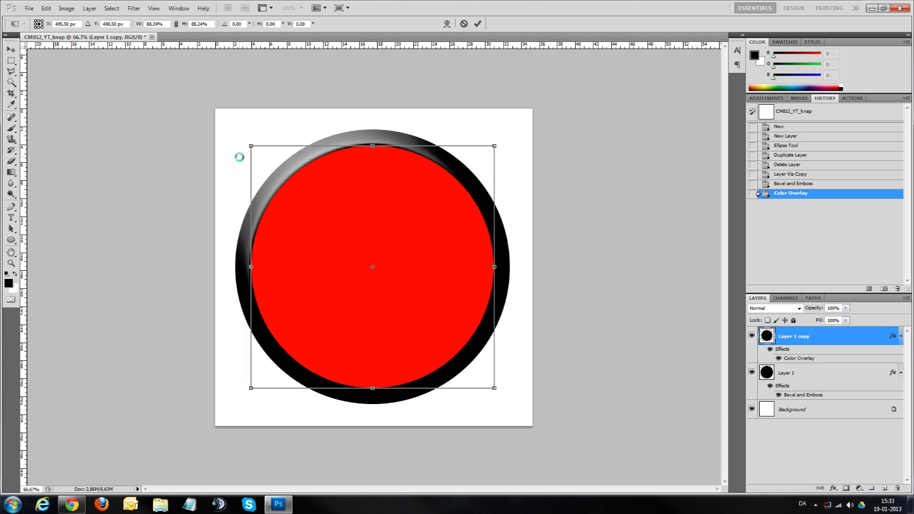
{"action": "left_click_drag", "start_coordinate": [238, 154], "coordinate": [248, 168]}
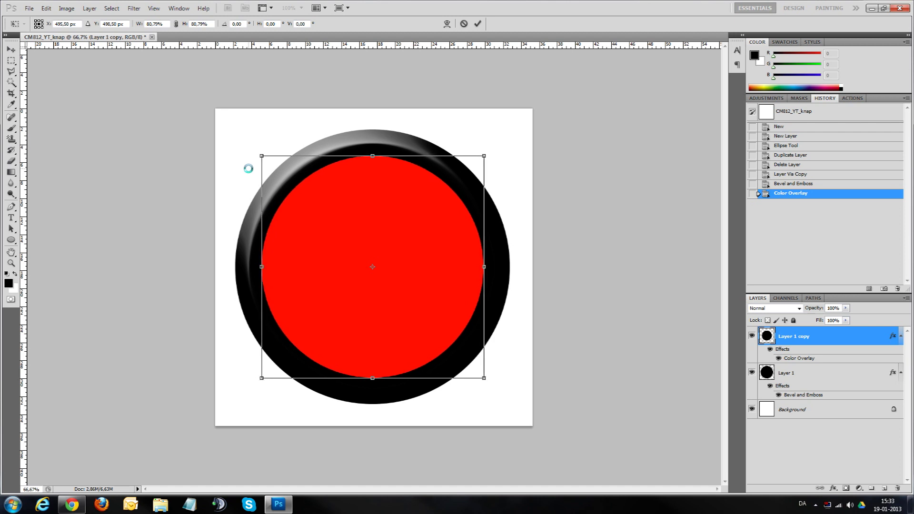
{"action": "left_click", "coordinate": [479, 26]}
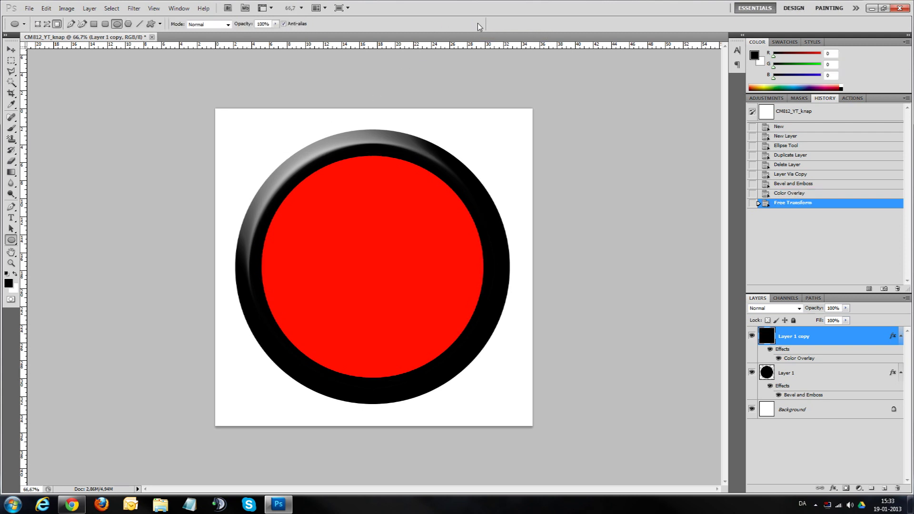
- Switch off Layer 1 copy's red Color Overlay so the inner circle turns black
{"action": "double_click", "coordinate": [858, 338]}
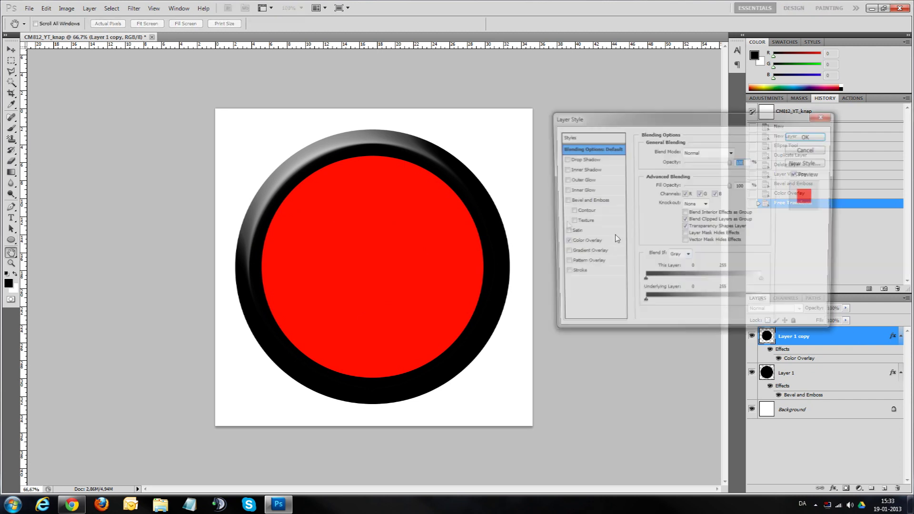
{"action": "left_click", "coordinate": [563, 242]}
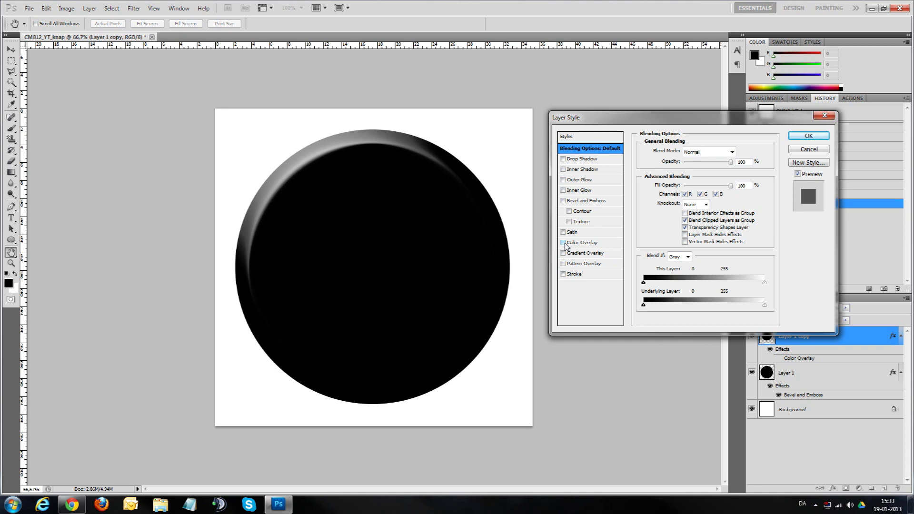
{"action": "left_click", "coordinate": [804, 137]}
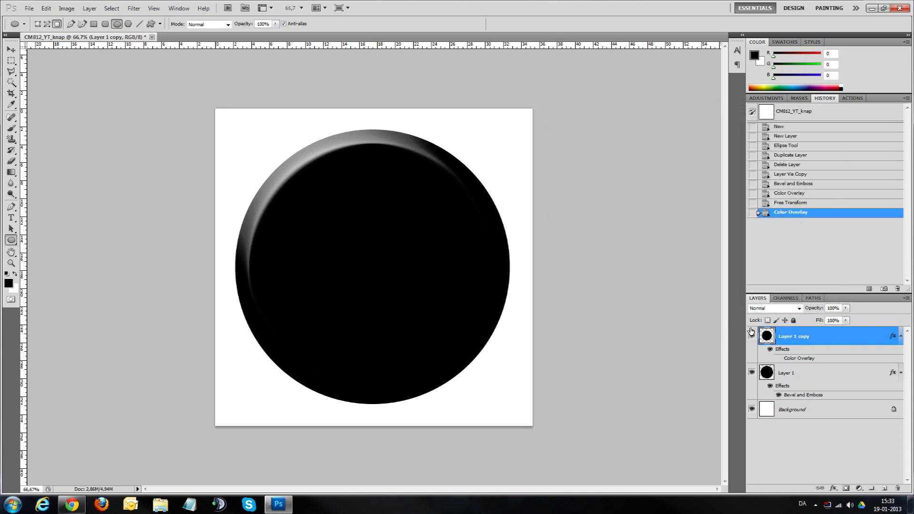
- Give Layer 1 a white (ffffff) Color Overlay so its bevelled rim looks silvery
{"action": "left_click", "coordinate": [817, 373]}
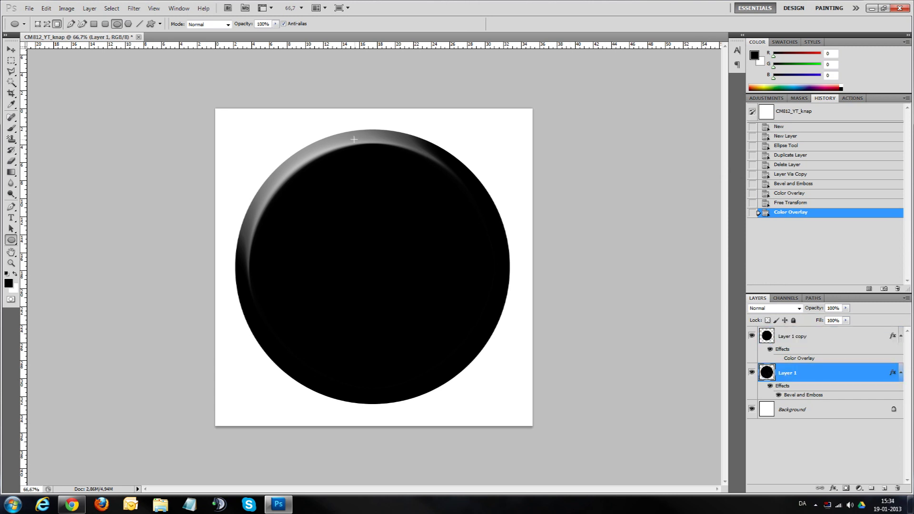
{"action": "double_click", "coordinate": [839, 375]}
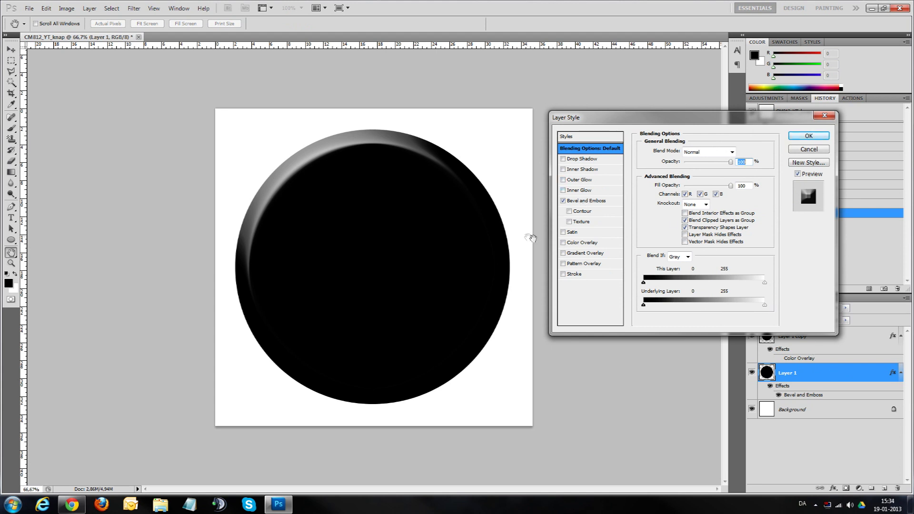
{"action": "left_click", "coordinate": [563, 243]}
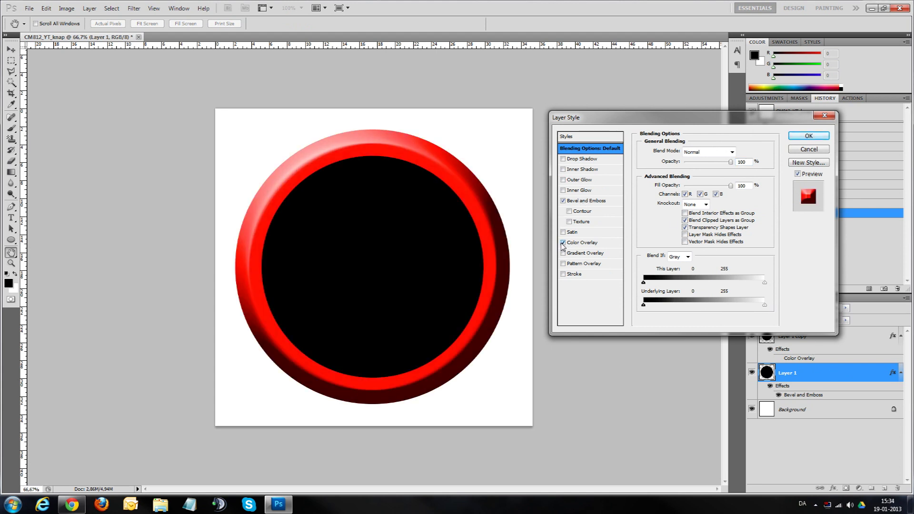
{"action": "left_click", "coordinate": [576, 243]}
{"action": "left_click", "coordinate": [736, 151]}
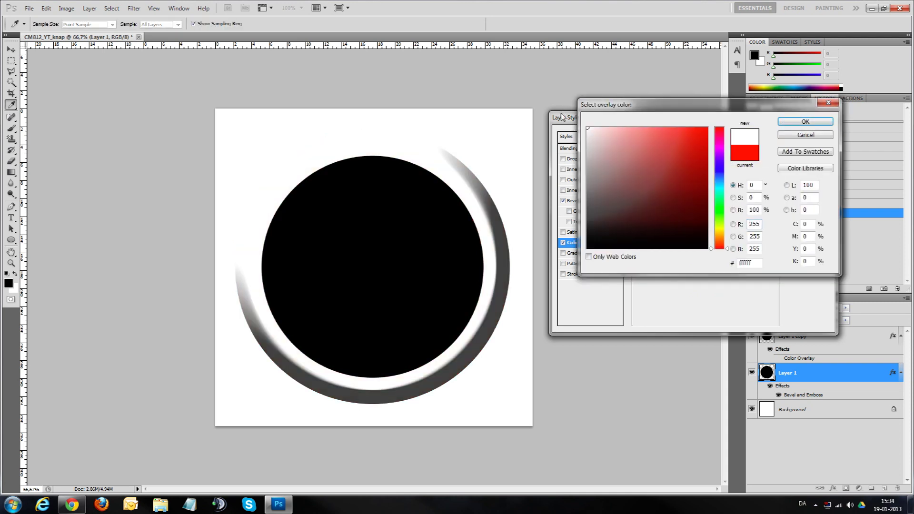
{"action": "left_click", "coordinate": [587, 134]}
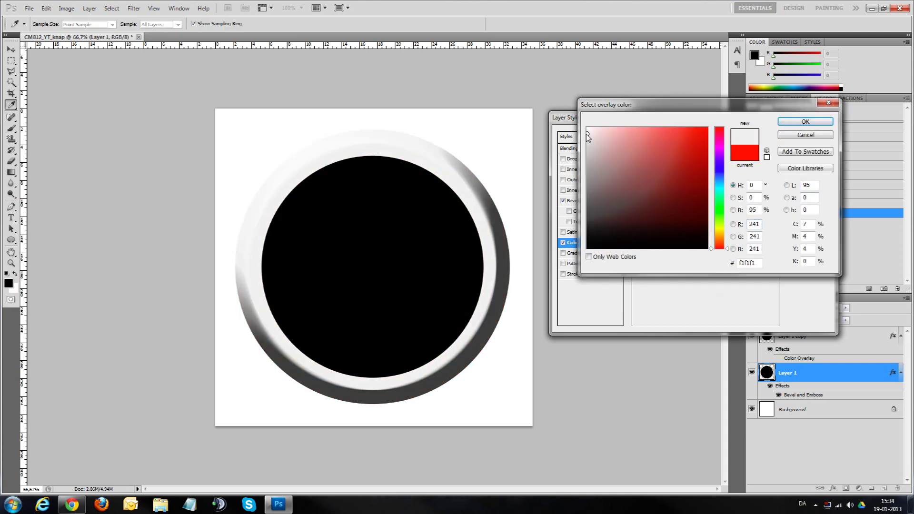
{"action": "left_click", "coordinate": [586, 132]}
{"action": "left_click", "coordinate": [588, 128]}
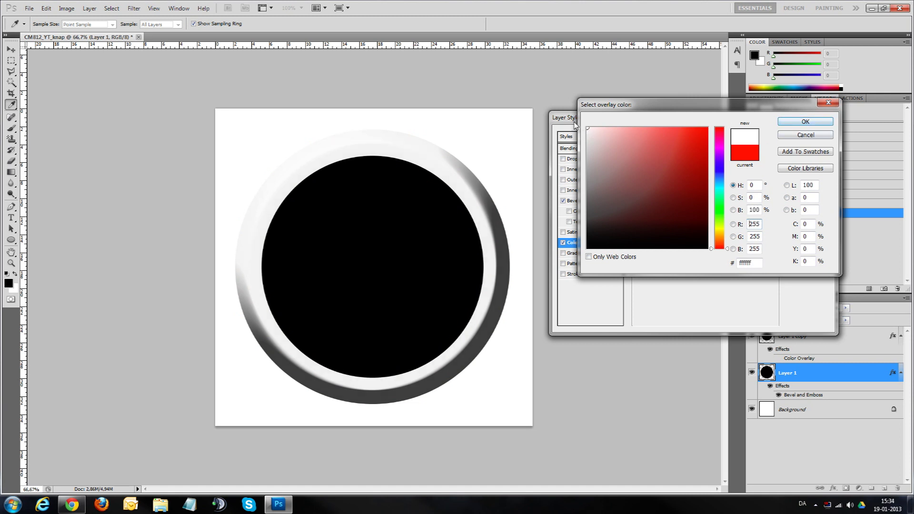
{"action": "left_click", "coordinate": [798, 124]}
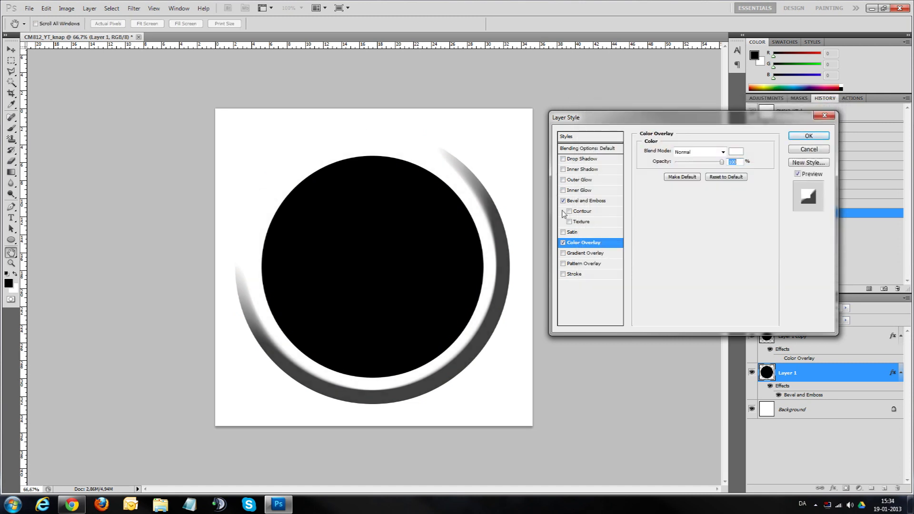
{"action": "left_click", "coordinate": [586, 202]}
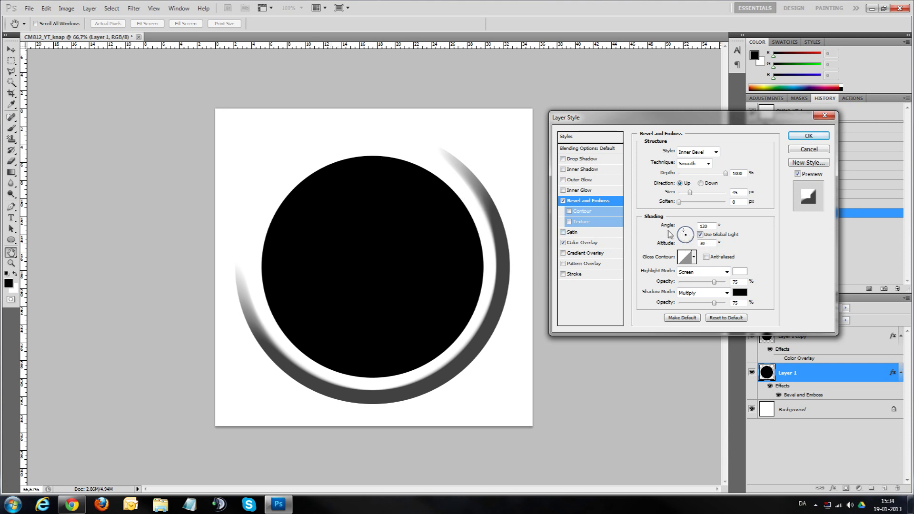
- Set Layer 1's bevel light to a 131° angle and altitude 32, toggling Use Global Light
{"action": "left_click_drag", "start_coordinate": [686, 233], "coordinate": [682, 231]}
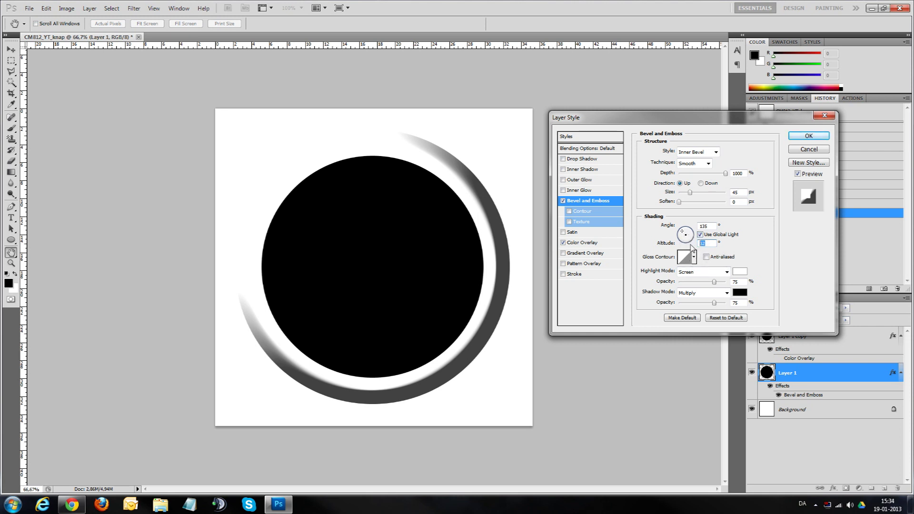
{"action": "key", "text": "BackSpace"}
{"action": "type", "text": "32"}
{"action": "left_click", "coordinate": [684, 235]}
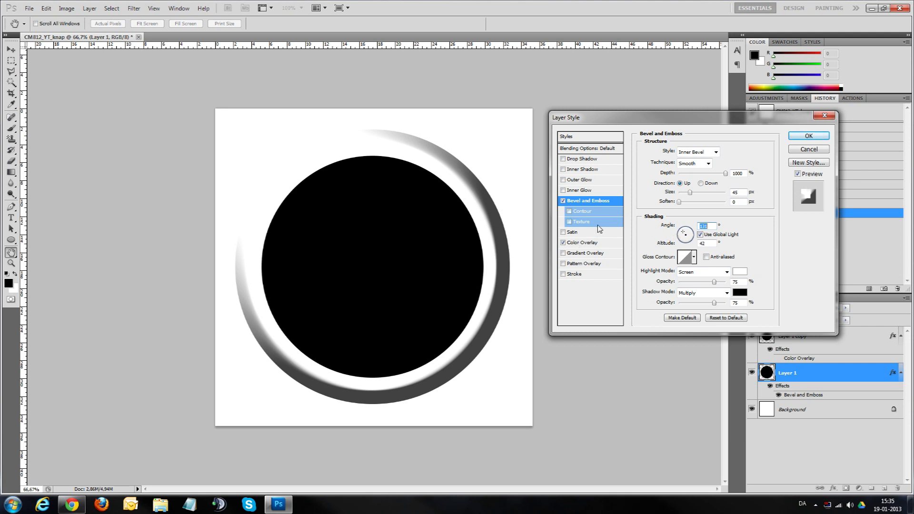
{"action": "left_click", "coordinate": [700, 235]}
{"action": "left_click", "coordinate": [700, 234]}
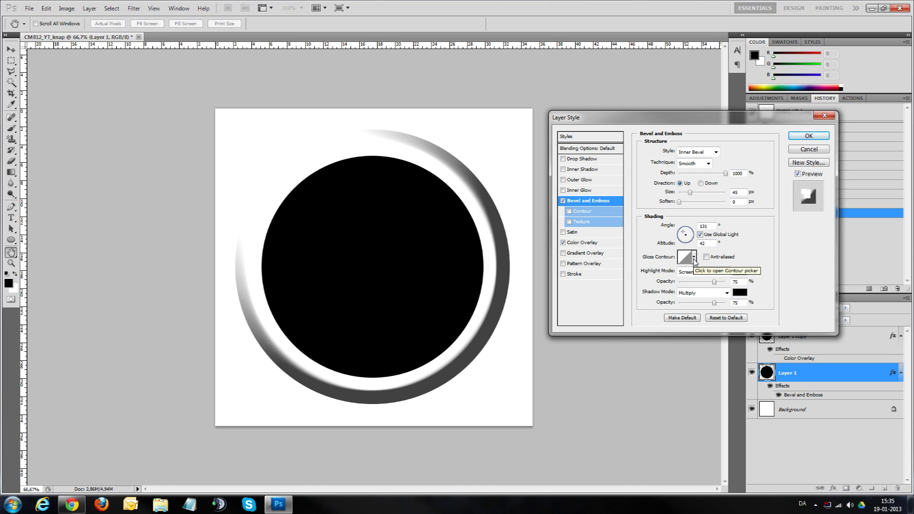
- Preview several gloss contour presets and apply Ring - Double to the ring's bevel
{"action": "left_click", "coordinate": [694, 260]}
{"action": "left_click", "coordinate": [694, 259]}
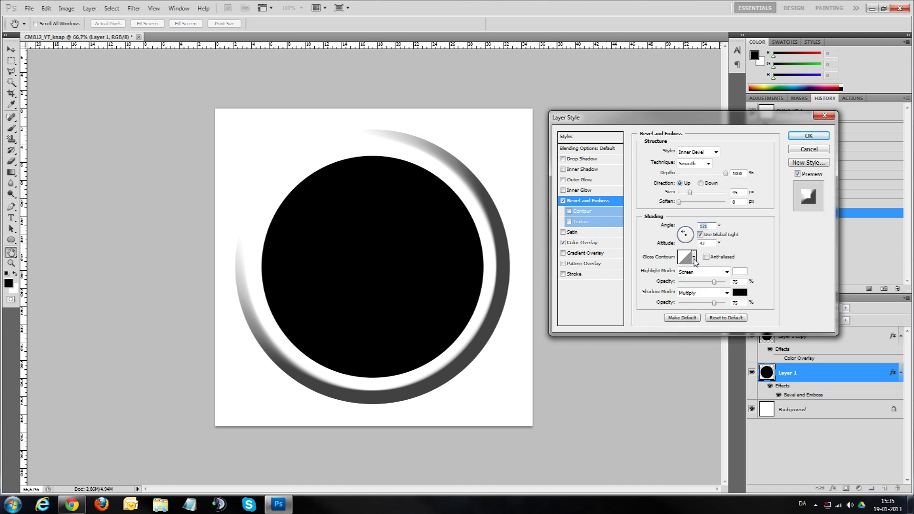
{"action": "left_click", "coordinate": [694, 259]}
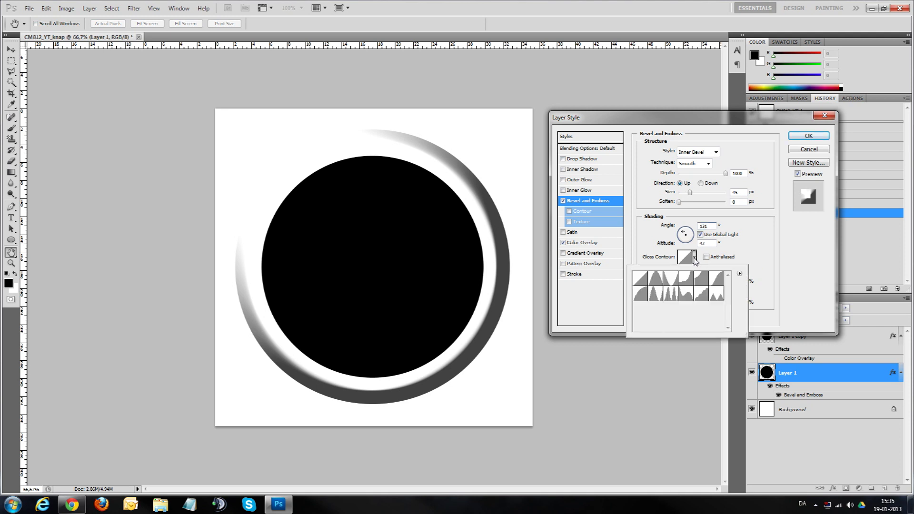
{"action": "left_click", "coordinate": [655, 281]}
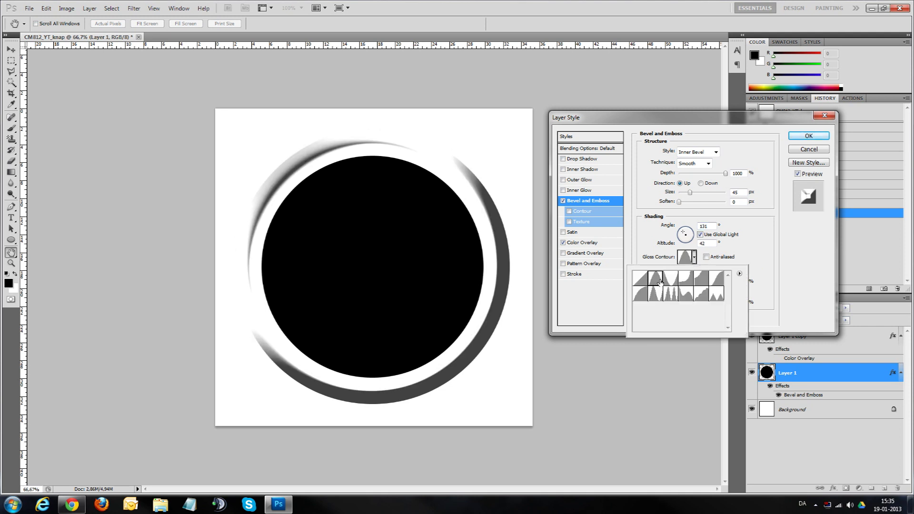
{"action": "left_click", "coordinate": [671, 281]}
{"action": "left_click", "coordinate": [691, 281]}
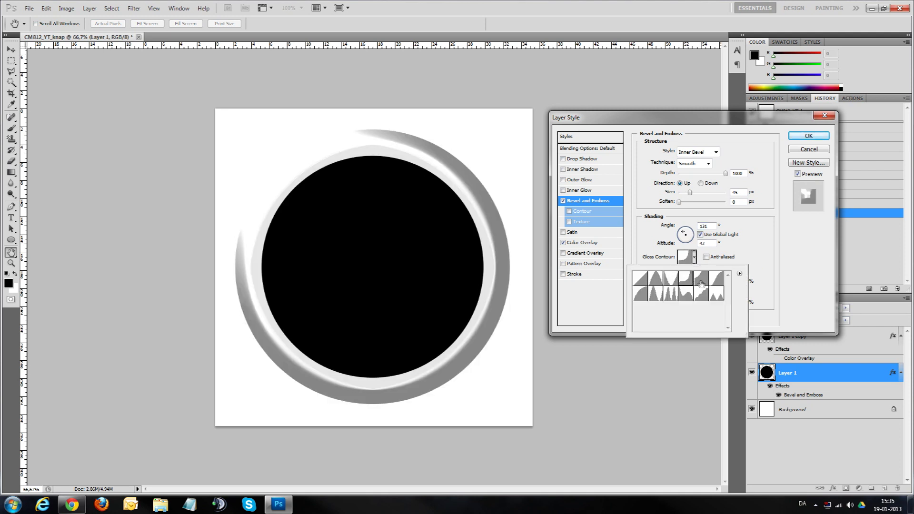
{"action": "left_click", "coordinate": [716, 282]}
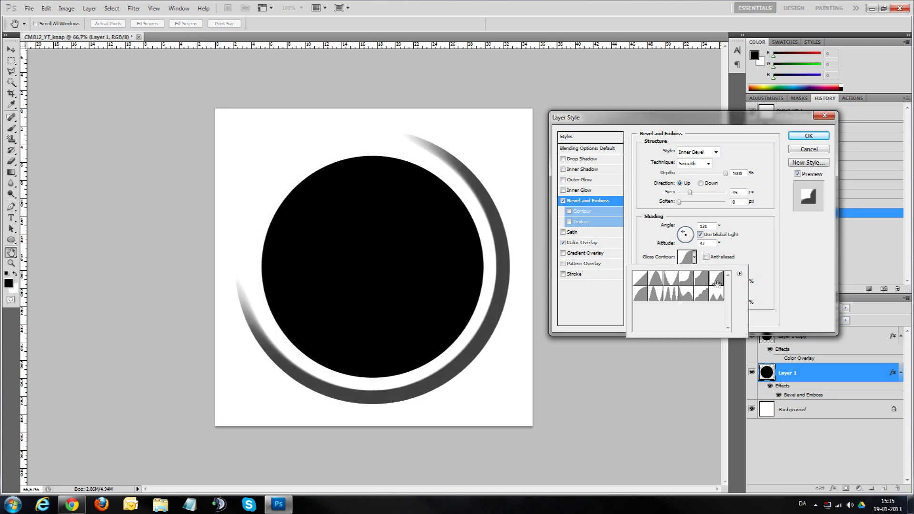
{"action": "left_click", "coordinate": [641, 295]}
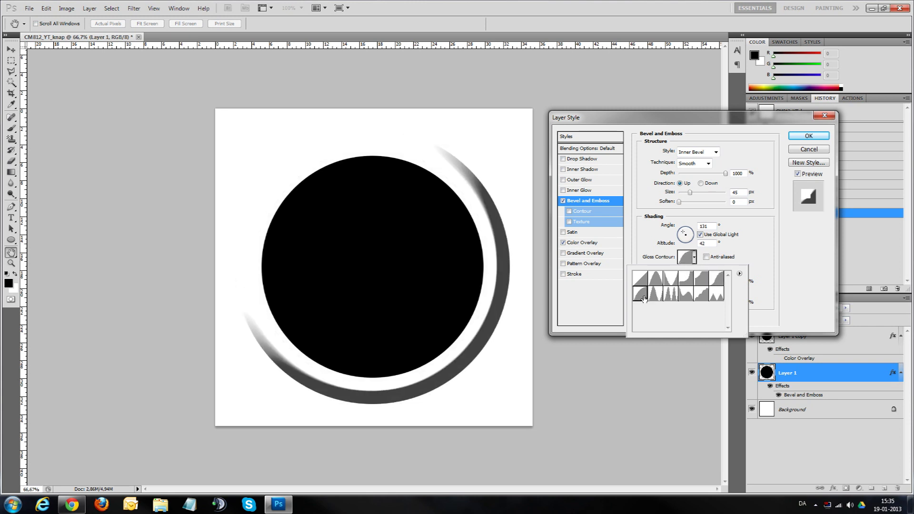
{"action": "left_click", "coordinate": [670, 295]}
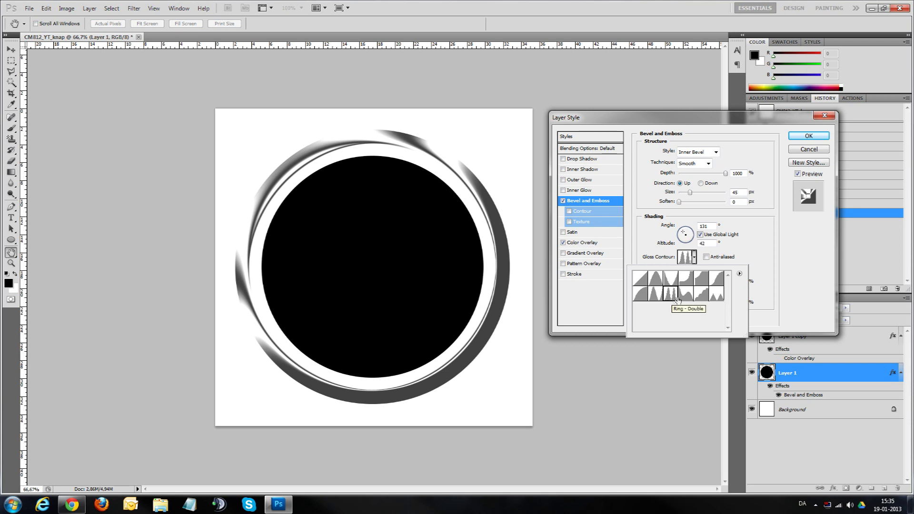
{"action": "left_click", "coordinate": [670, 299]}
{"action": "left_click", "coordinate": [694, 262]}
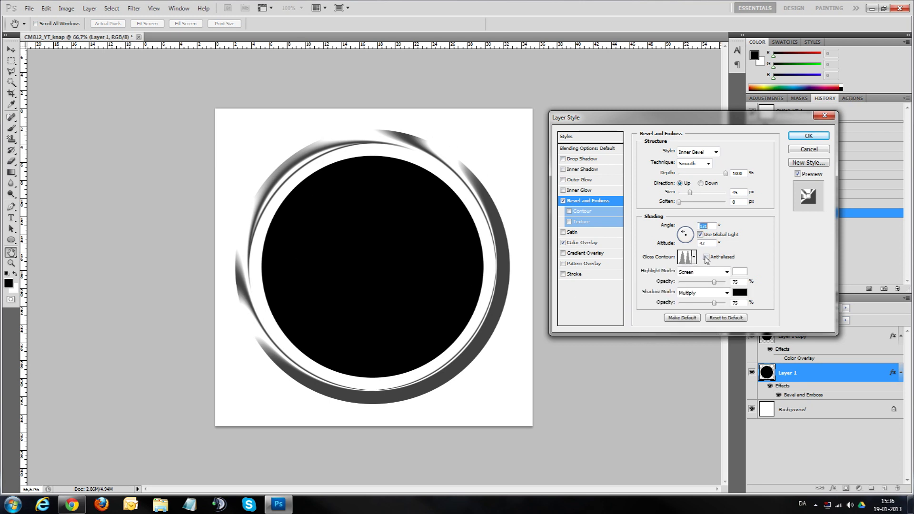
- Anti-alias the gloss contour and test light angles, ending at angle 131, altitude 42
{"action": "left_click", "coordinate": [706, 257]}
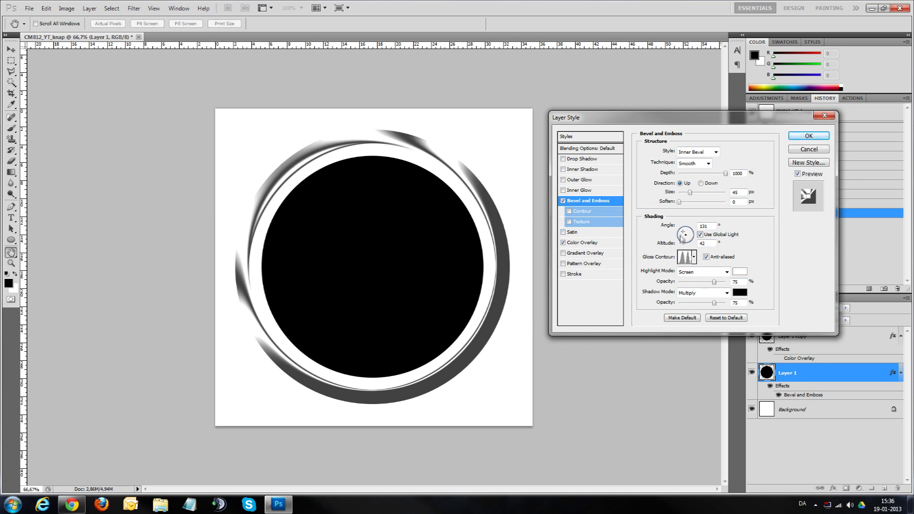
{"action": "left_click", "coordinate": [684, 235]}
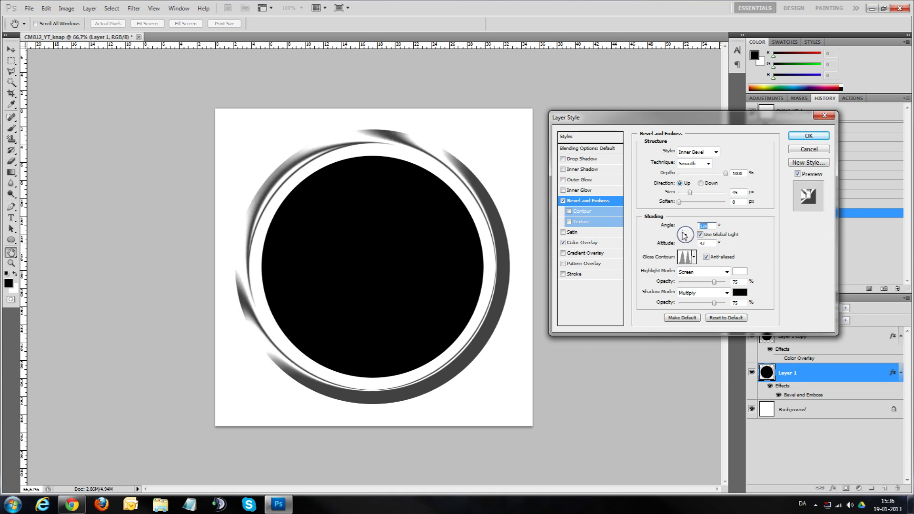
{"action": "left_click_drag", "start_coordinate": [684, 234], "coordinate": [690, 244]}
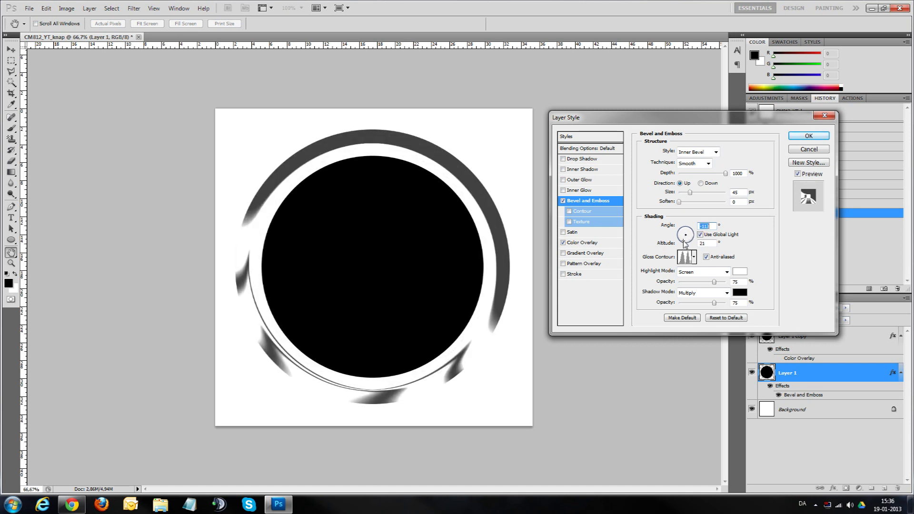
{"action": "left_click_drag", "start_coordinate": [694, 242], "coordinate": [684, 234]}
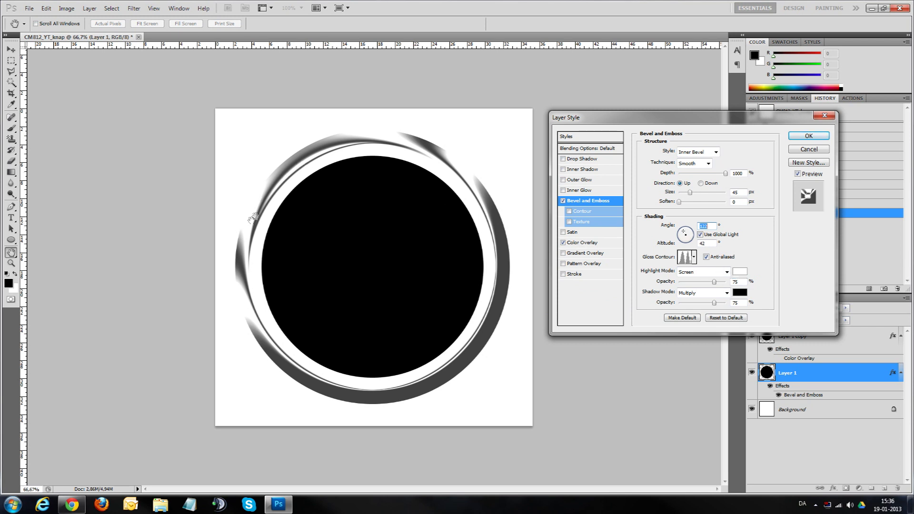
{"action": "left_click", "coordinate": [739, 293]}
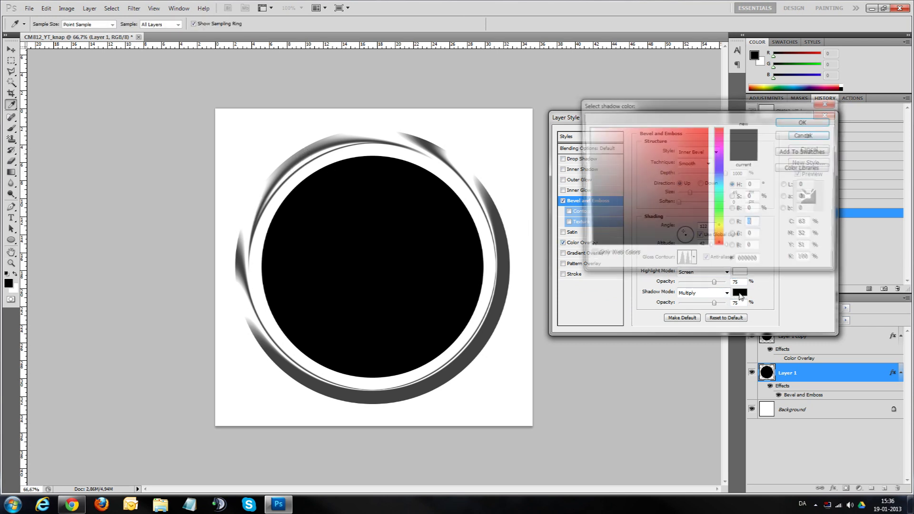
- Set the bevel's shadow colour to a dark grey, about #2b2929
{"action": "left_click", "coordinate": [588, 223]}
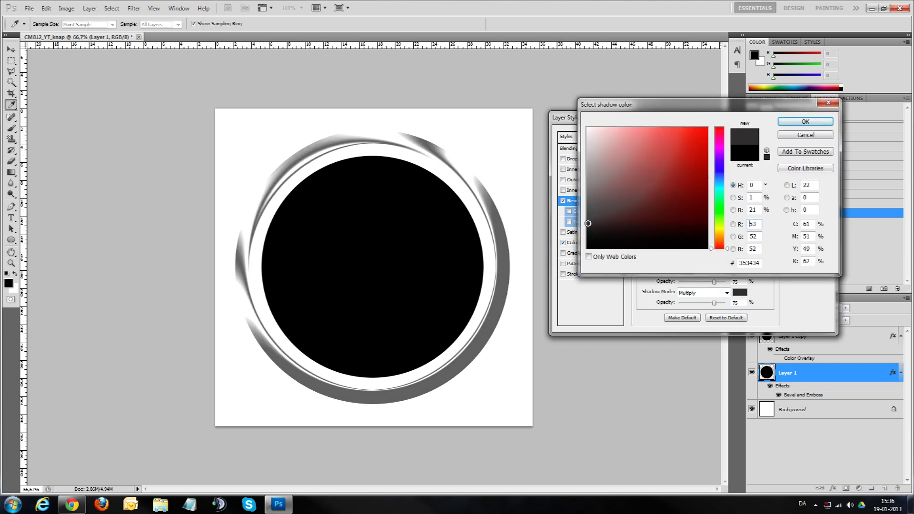
{"action": "left_click", "coordinate": [587, 228]}
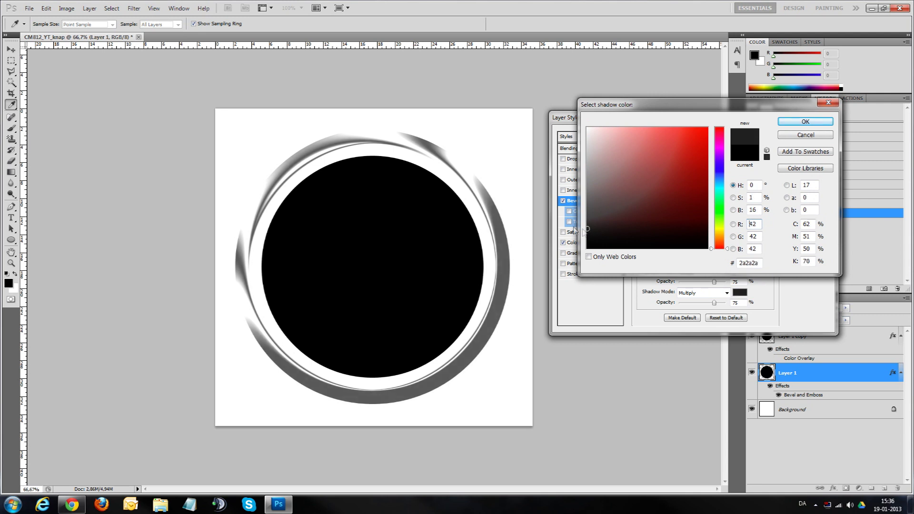
{"action": "left_click", "coordinate": [587, 227]}
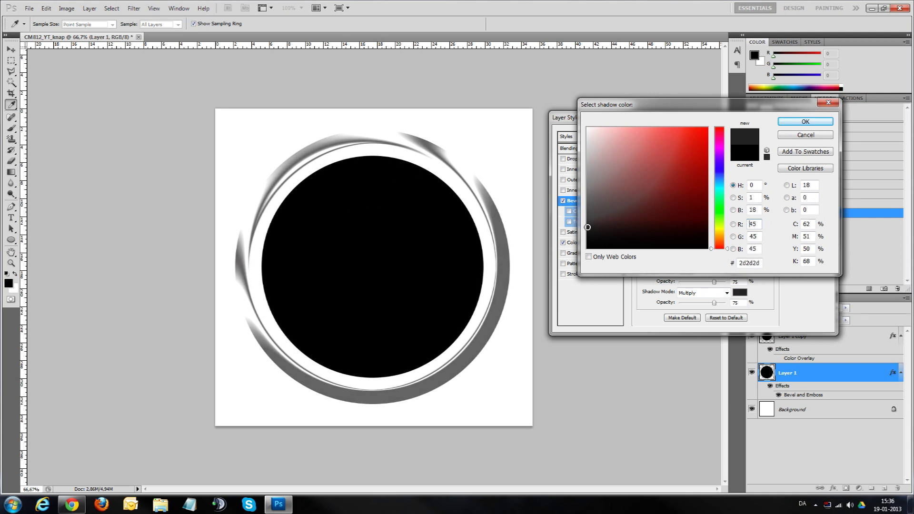
{"action": "left_click_drag", "start_coordinate": [606, 247], "coordinate": [591, 228]}
{"action": "left_click", "coordinate": [803, 125]}
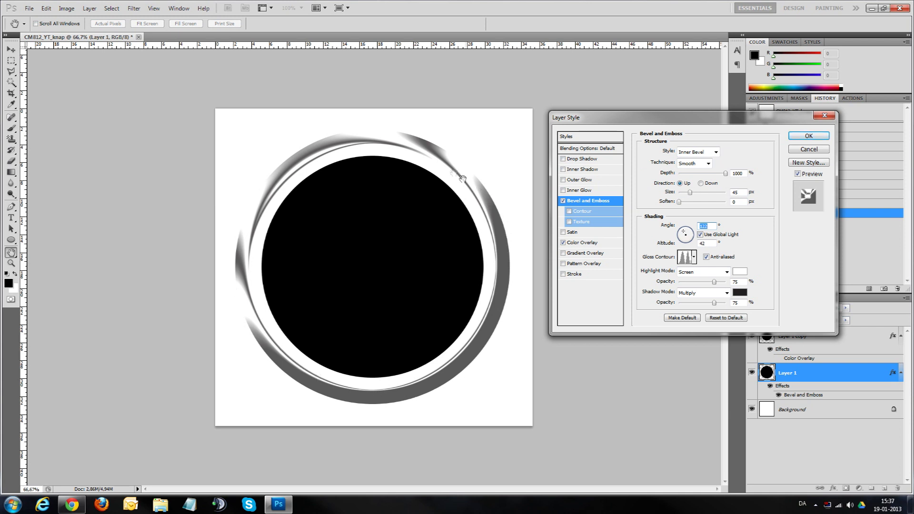
- Enable Outer Glow on the ring with a black colour in Normal mode
{"action": "left_click", "coordinate": [563, 180]}
{"action": "left_click", "coordinate": [573, 181]}
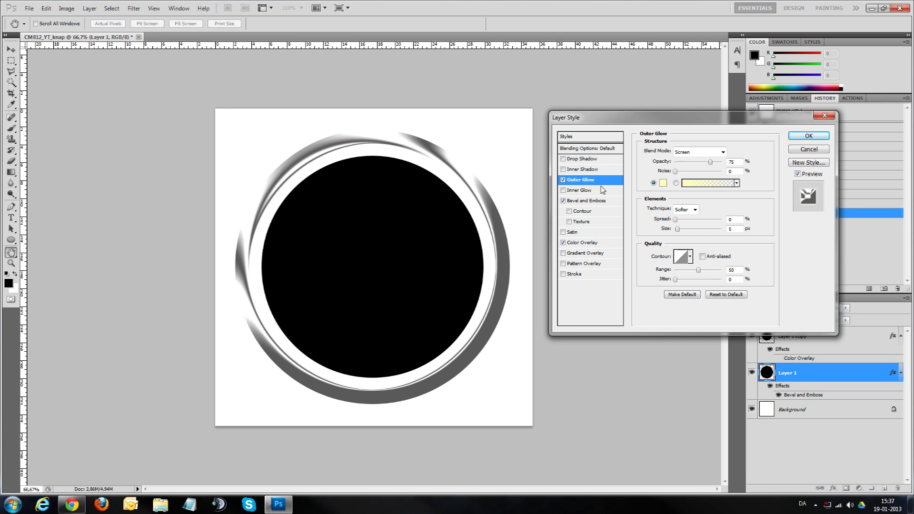
{"action": "left_click", "coordinate": [663, 184]}
{"action": "left_click", "coordinate": [587, 247]}
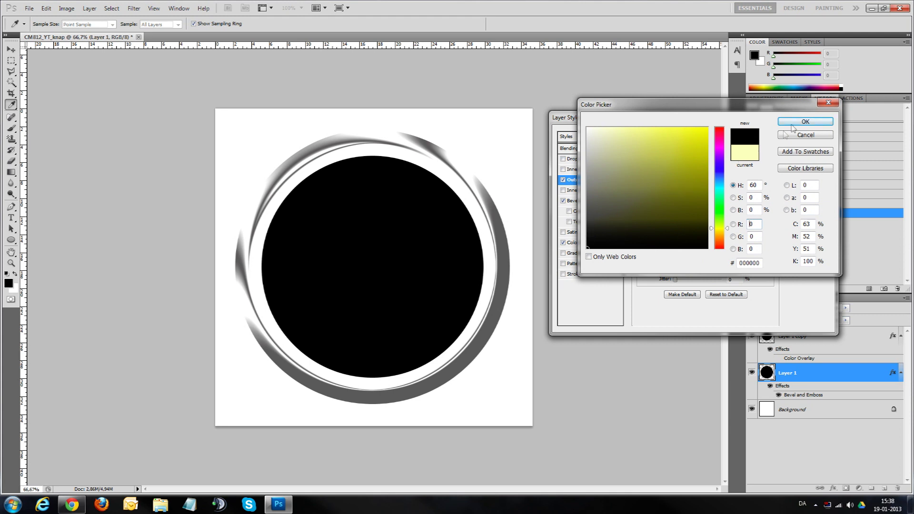
{"action": "left_click", "coordinate": [792, 125]}
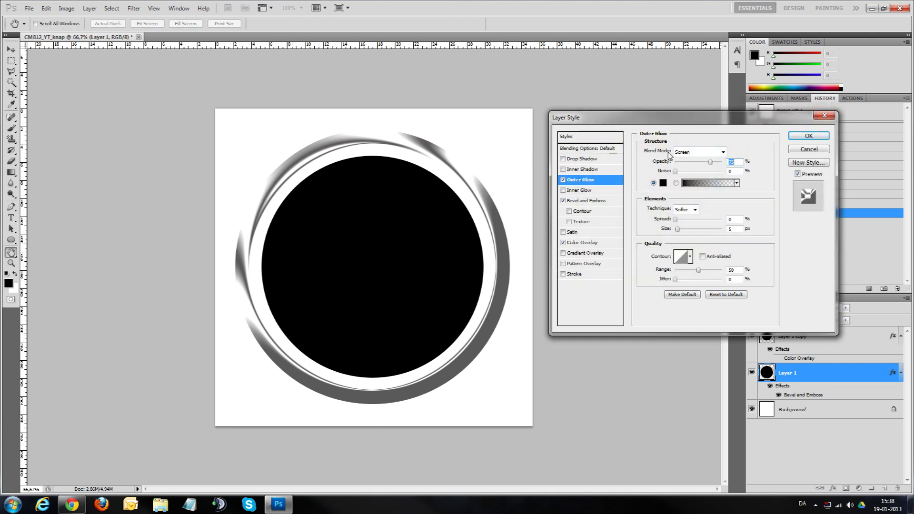
{"action": "left_click", "coordinate": [723, 152]}
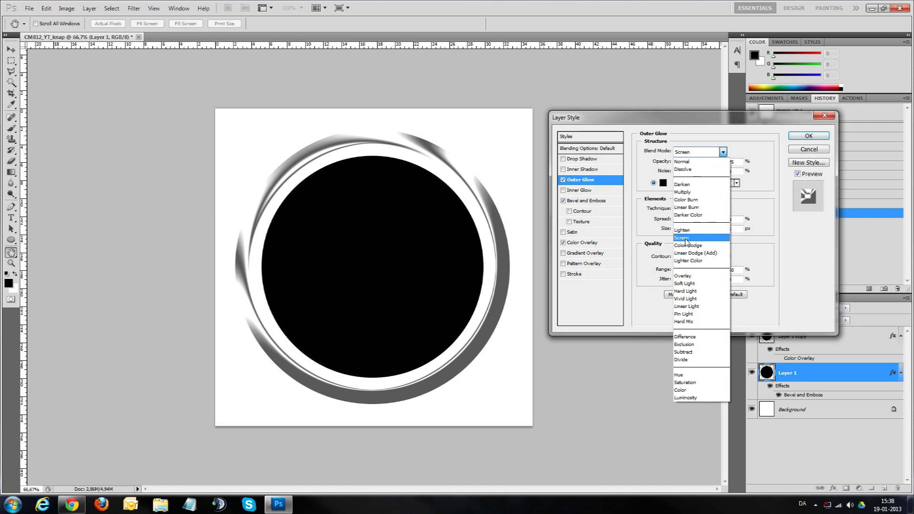
{"action": "left_click", "coordinate": [684, 161]}
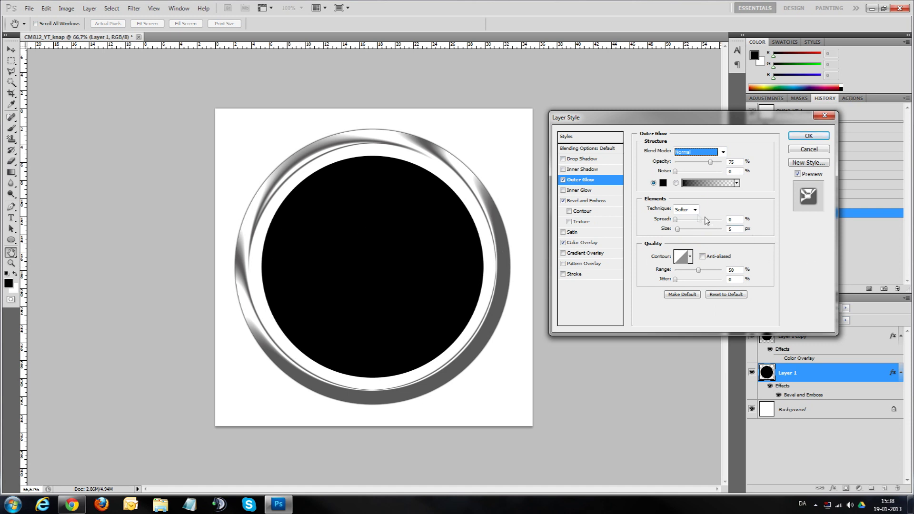
- Set the glow to 60% opacity and 15 px size, toggling it to compare
{"action": "left_click", "coordinate": [733, 162]}
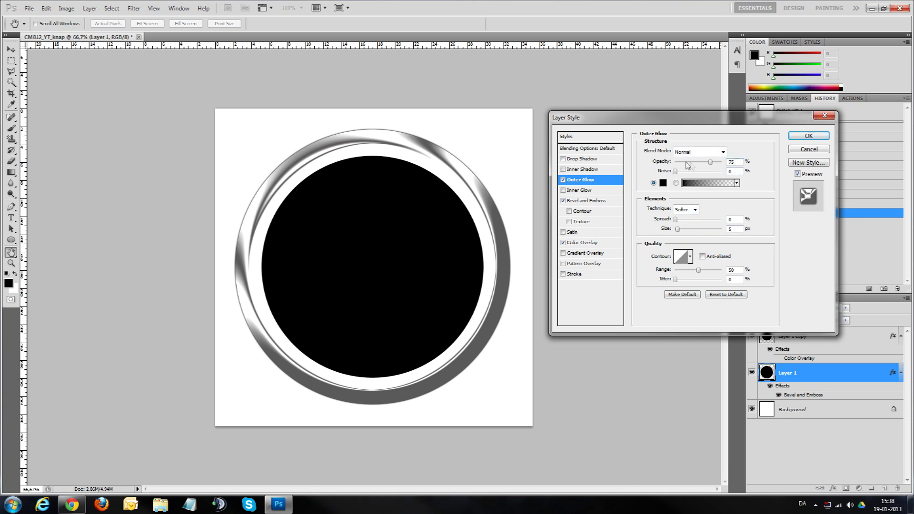
{"action": "left_click_drag", "start_coordinate": [710, 162], "coordinate": [731, 167]}
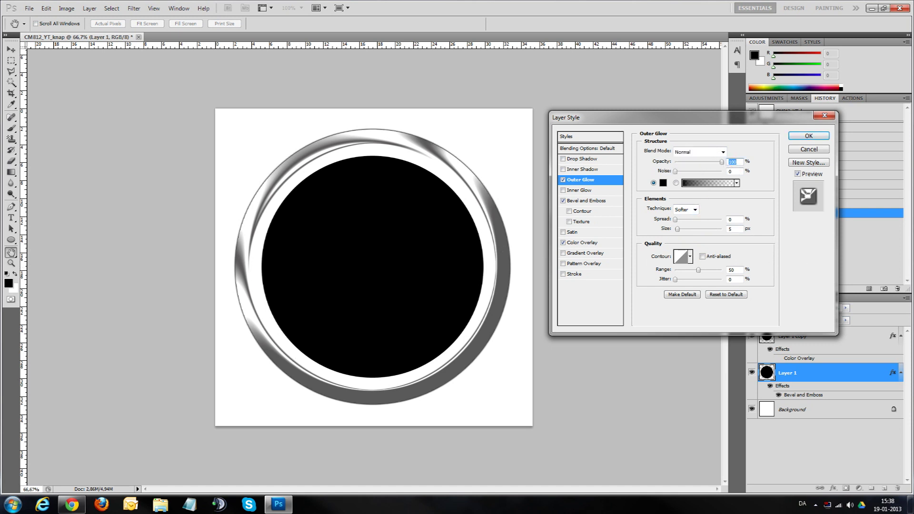
{"action": "left_click_drag", "start_coordinate": [722, 164], "coordinate": [708, 164]}
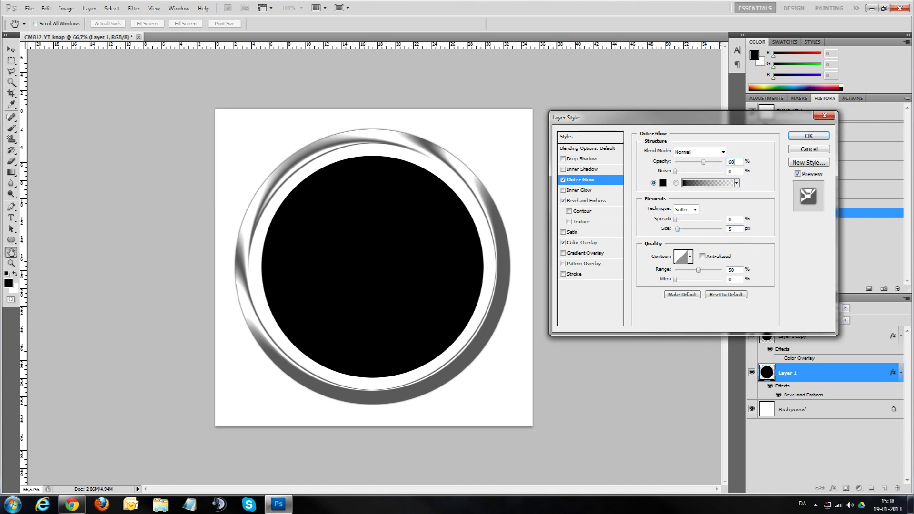
{"action": "key", "text": "BackSpace"}
{"action": "type", "text": "1"}
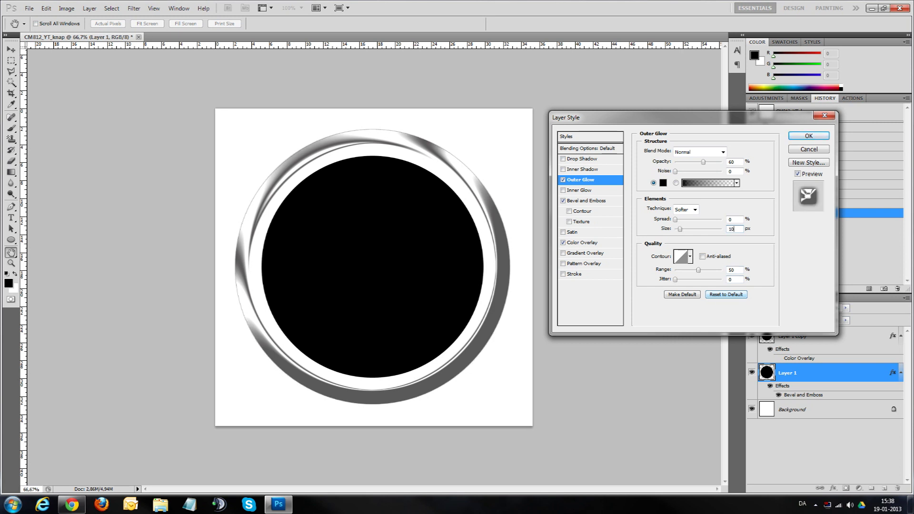
{"action": "type", "text": "0"}
{"action": "key", "text": "BackSpace"}
{"action": "type", "text": "5"}
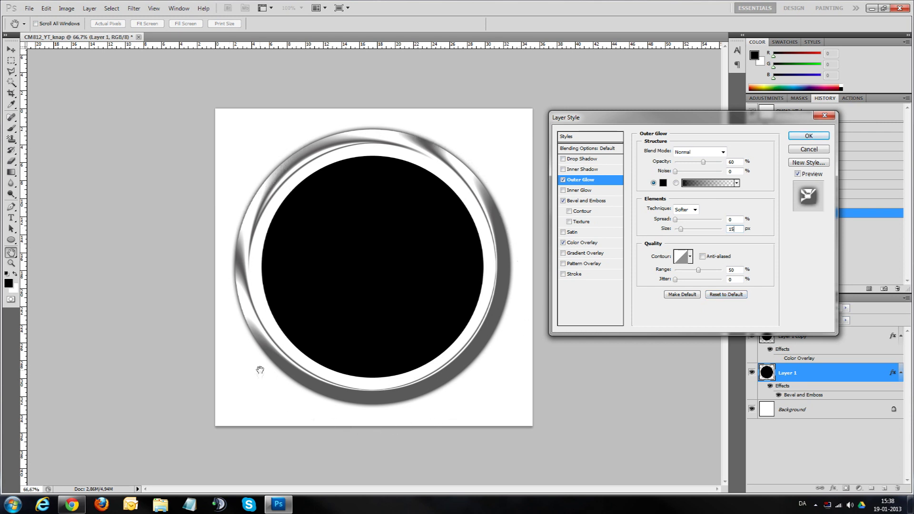
{"action": "left_click", "coordinate": [563, 180]}
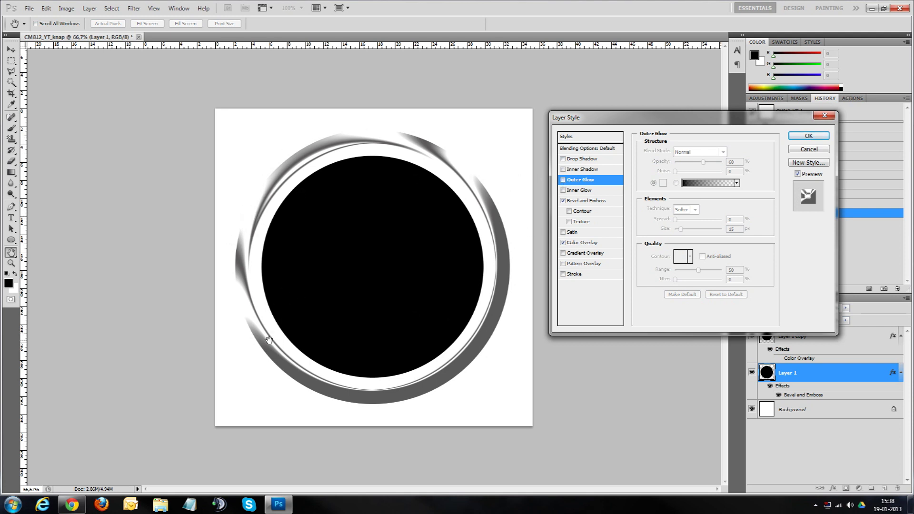
{"action": "left_click", "coordinate": [563, 180]}
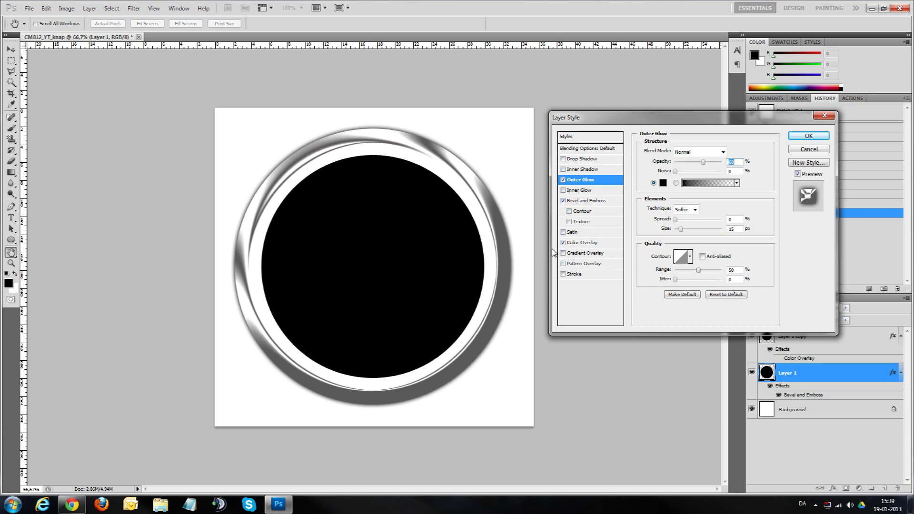
- Add Pattern Overlay to the ring and toggle overlay effects to compare the texture
{"action": "key", "text": "ctrl+plus"}
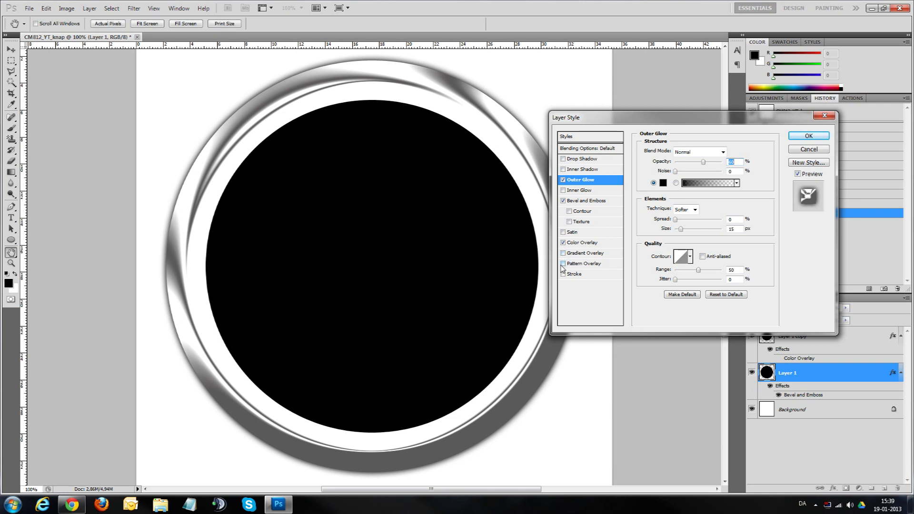
{"action": "left_click", "coordinate": [563, 264]}
{"action": "left_click", "coordinate": [572, 266]}
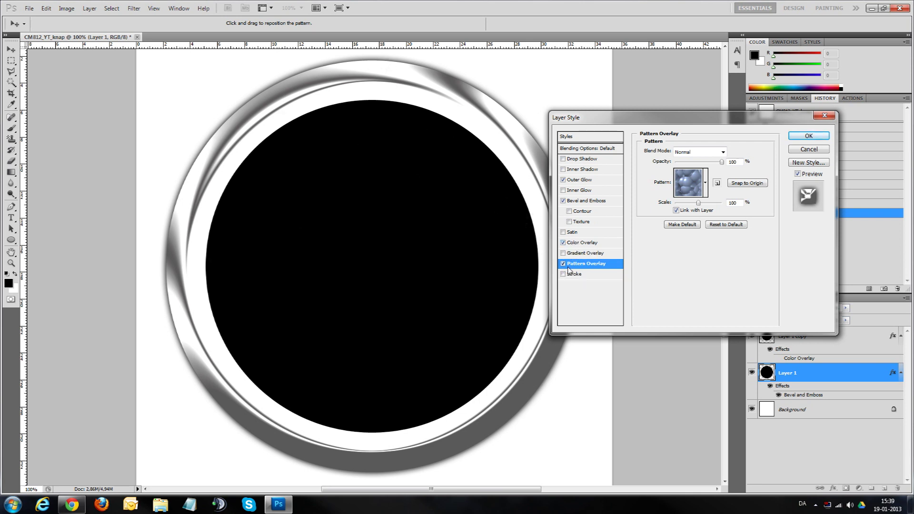
{"action": "left_click", "coordinate": [564, 254]}
{"action": "left_click", "coordinate": [563, 253]}
{"action": "left_click", "coordinate": [563, 263]}
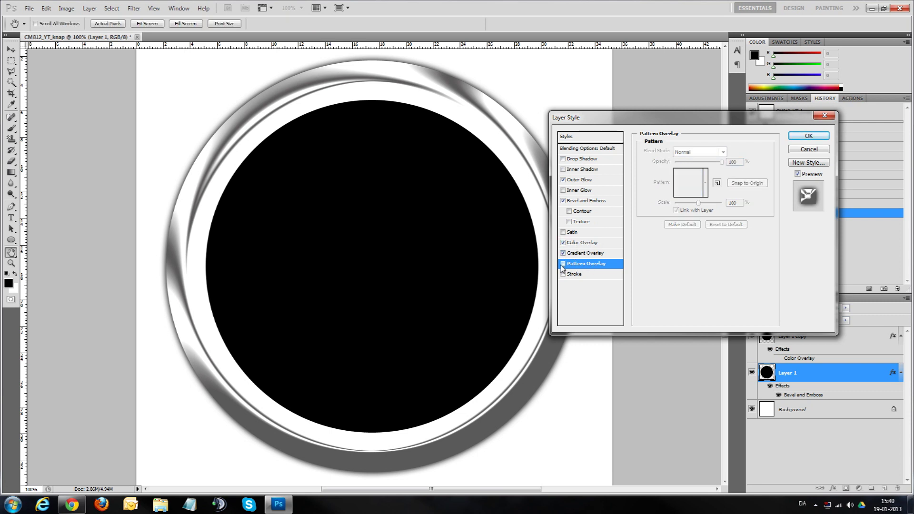
{"action": "left_click", "coordinate": [563, 263]}
{"action": "left_click", "coordinate": [563, 263]}
{"action": "left_click", "coordinate": [563, 243]}
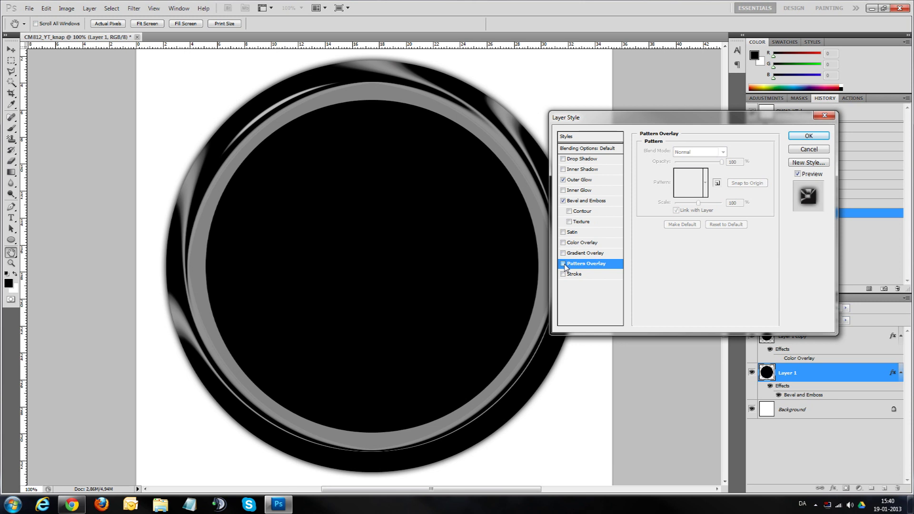
{"action": "left_click", "coordinate": [563, 263]}
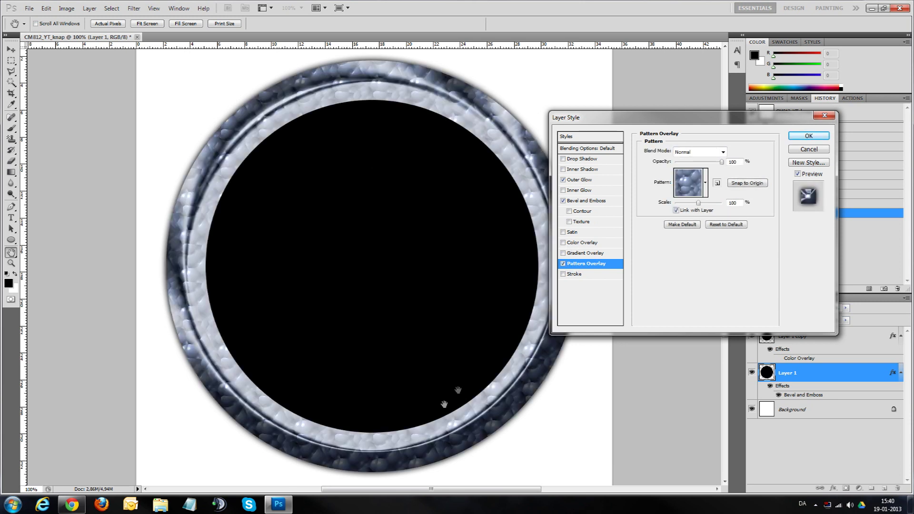
- Try a brushed-metal pattern, then drop Pattern Overlay, restore Color Overlay and apply
{"action": "left_click", "coordinate": [706, 187]}
{"action": "left_click", "coordinate": [704, 213]}
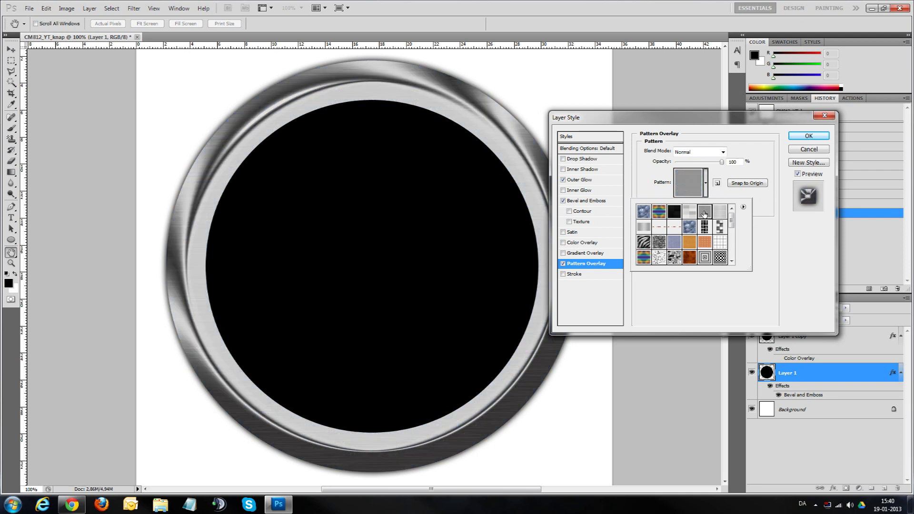
{"action": "left_click", "coordinate": [706, 188]}
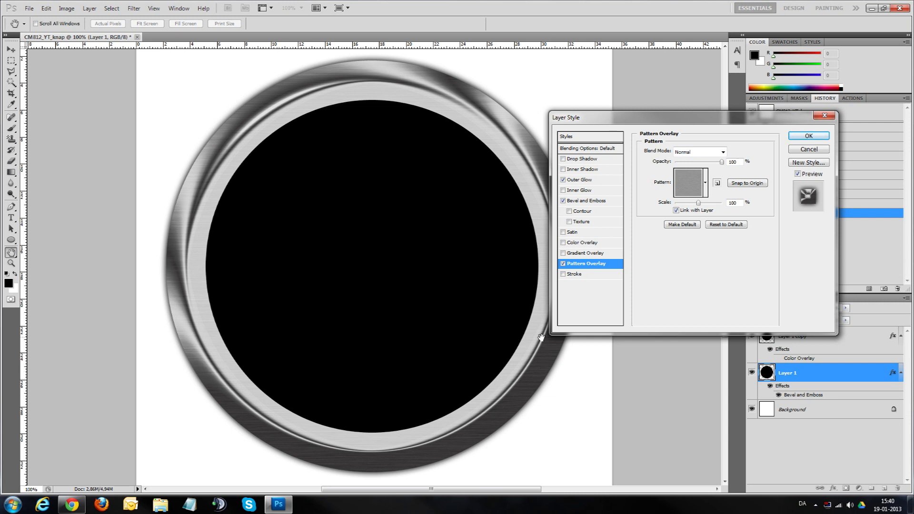
{"action": "left_click", "coordinate": [562, 263]}
{"action": "left_click", "coordinate": [563, 243]}
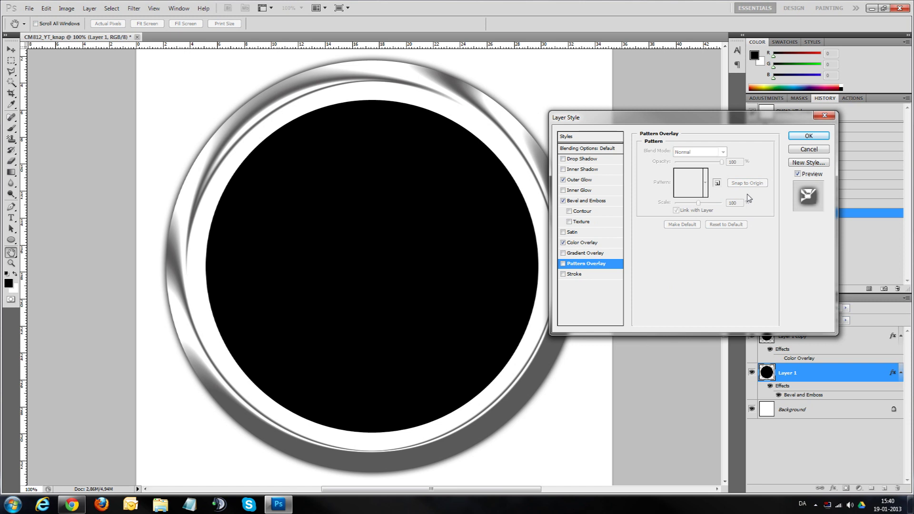
{"action": "left_click", "coordinate": [804, 139]}
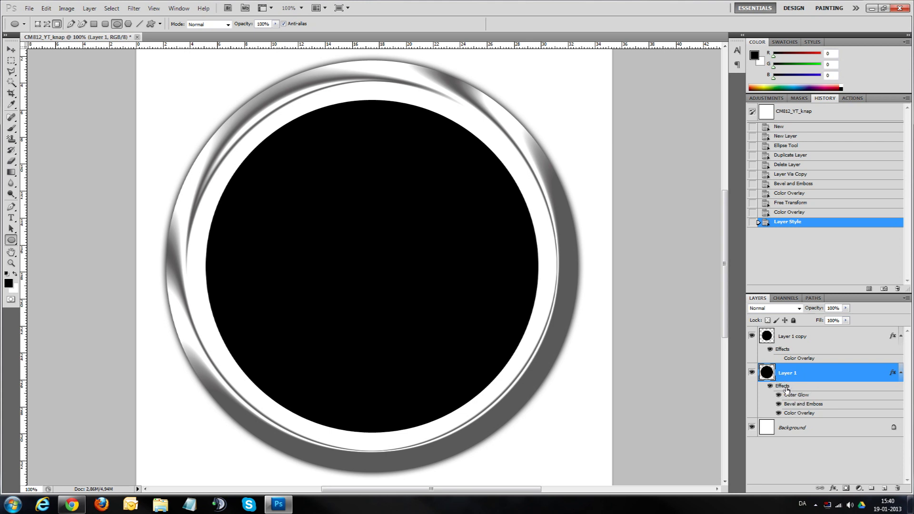
- Collapse the ring's effects list, zoom out, and open Layer 1 copy's layer style
{"action": "left_click", "coordinate": [900, 374]}
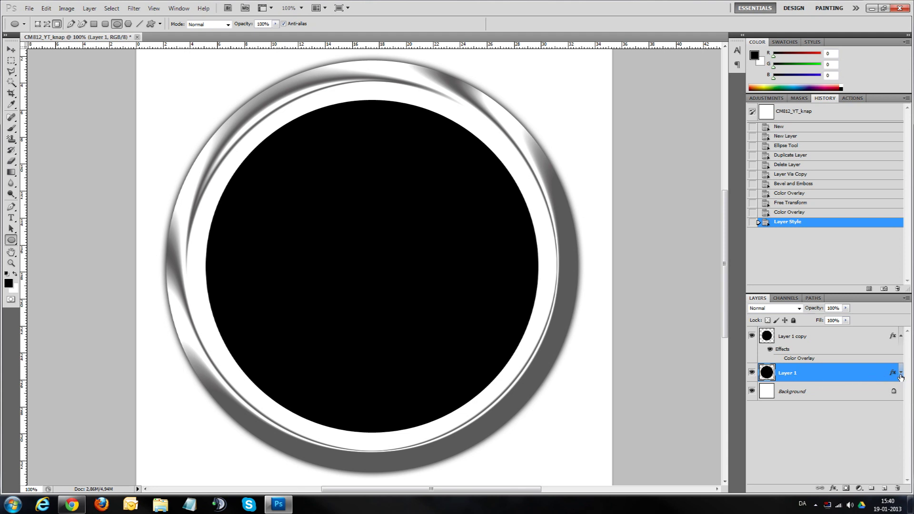
{"action": "left_click", "coordinate": [900, 374]}
{"action": "left_click", "coordinate": [900, 373]}
{"action": "key", "text": "ctrl+minus"}
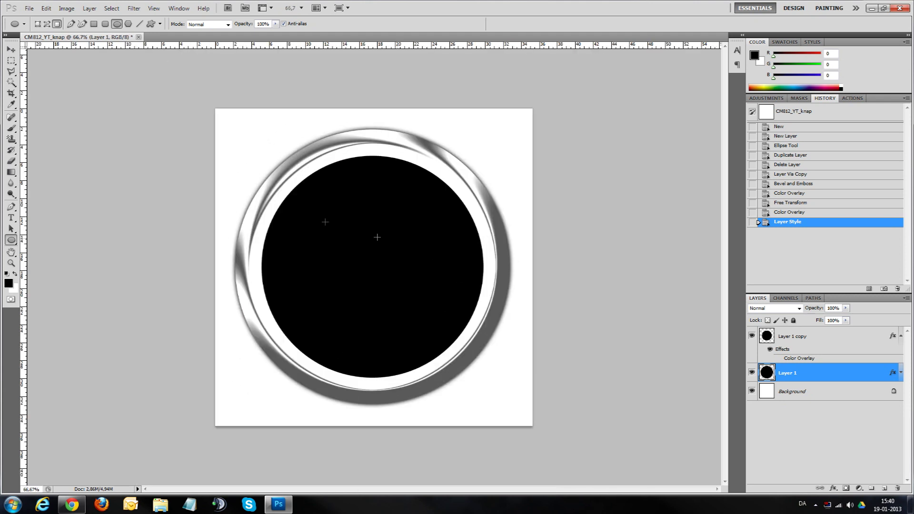
{"action": "left_click", "coordinate": [759, 337]}
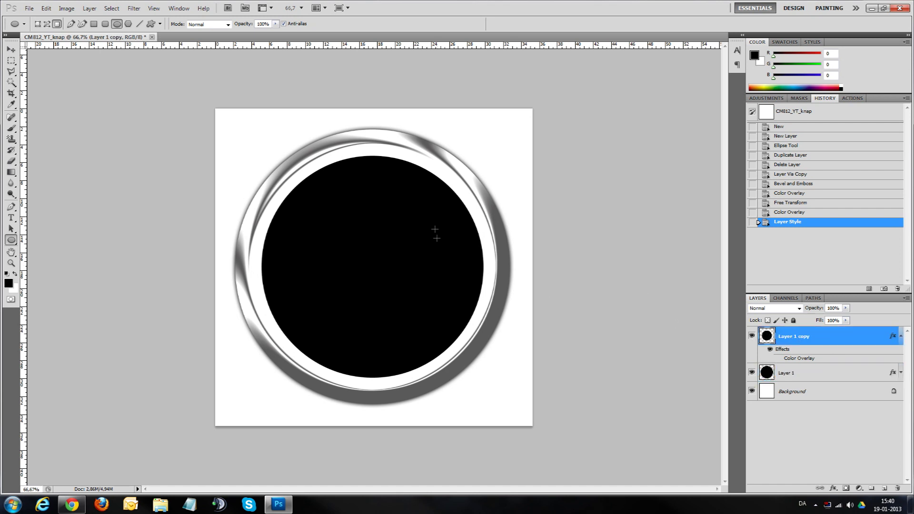
{"action": "double_click", "coordinate": [843, 336]}
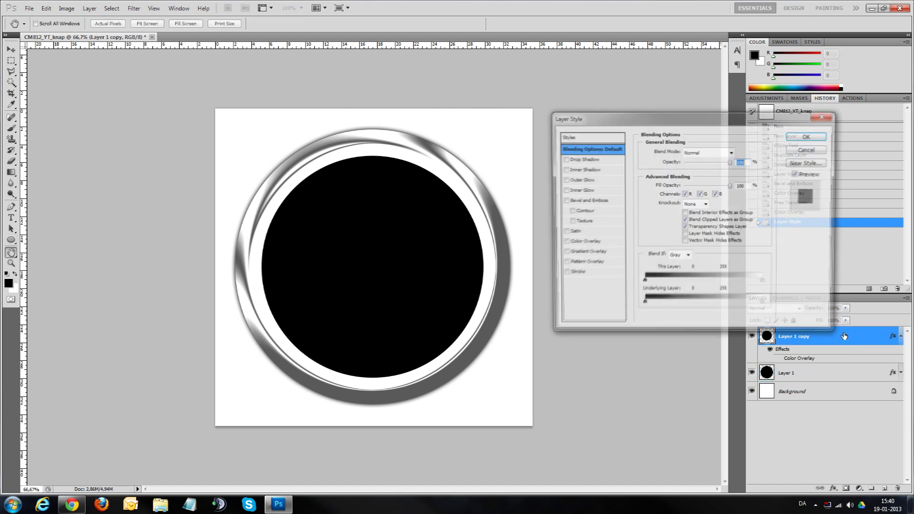
- Add a Gradient Overlay to the inner circle with Radial style
{"action": "left_click", "coordinate": [562, 253]}
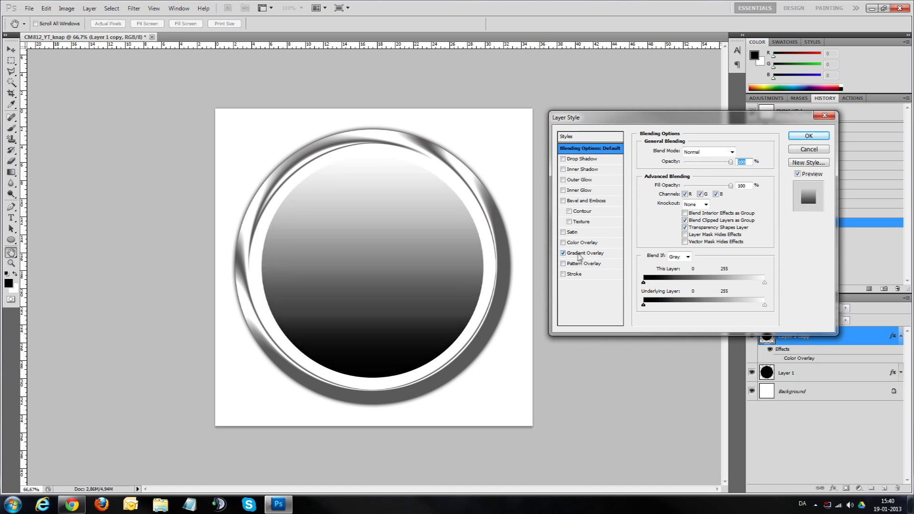
{"action": "left_click", "coordinate": [579, 256]}
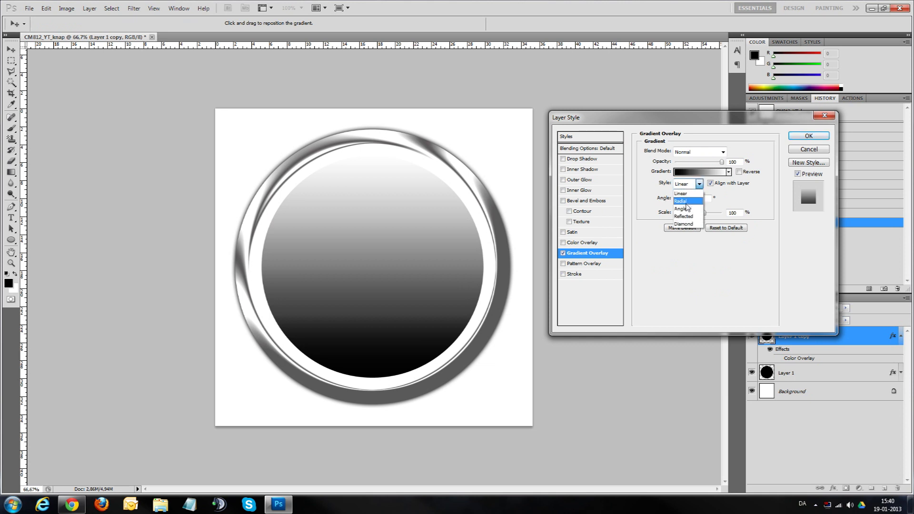
{"action": "left_click", "coordinate": [680, 191]}
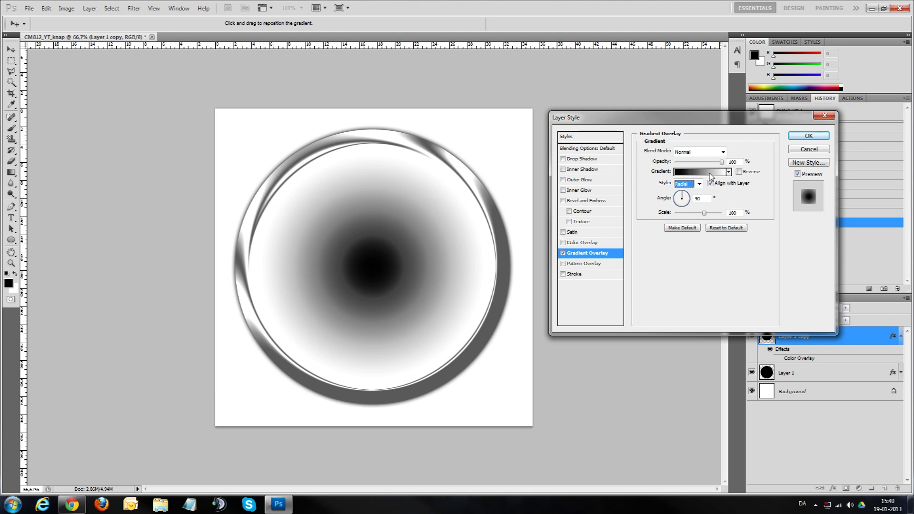
- Browse the gradient presets and settle on the black-to-white gradient
{"action": "left_click", "coordinate": [729, 172]}
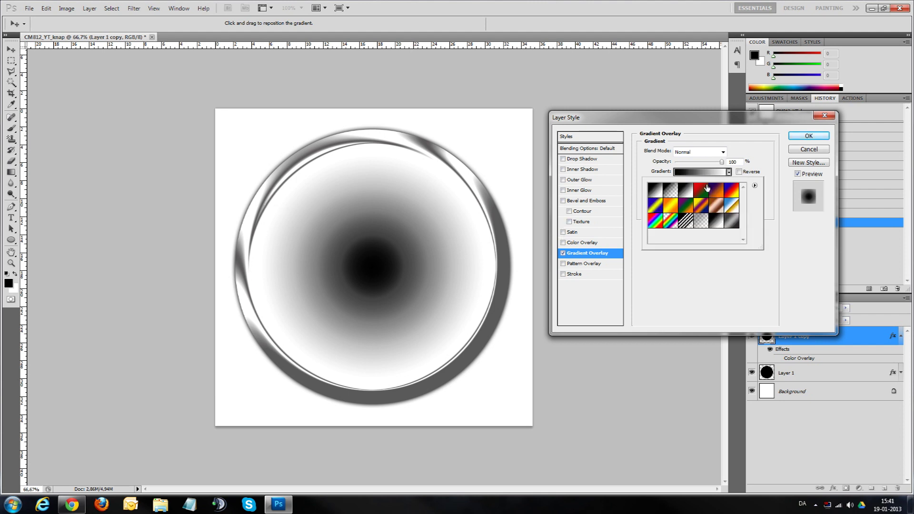
{"action": "left_click", "coordinate": [718, 193]}
{"action": "left_click", "coordinate": [734, 193]}
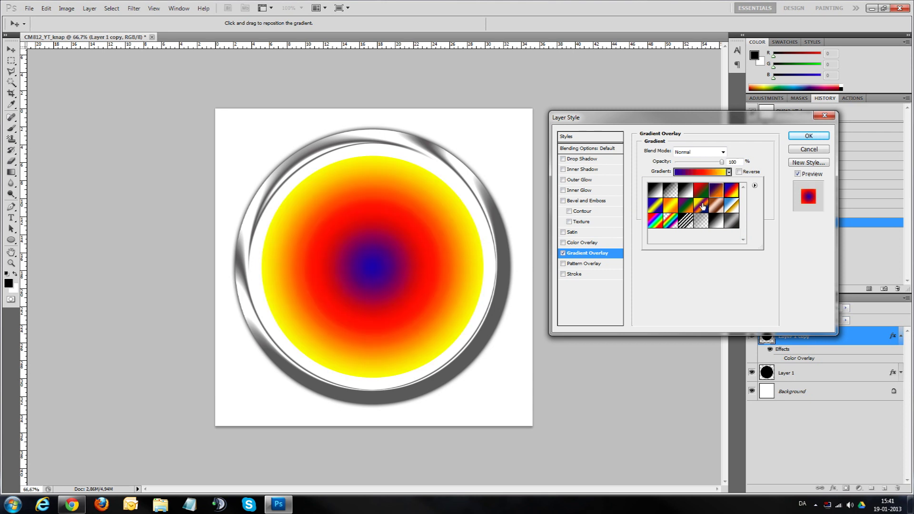
{"action": "left_click", "coordinate": [702, 206]}
{"action": "left_click", "coordinate": [690, 206]}
{"action": "left_click", "coordinate": [651, 208]}
{"action": "left_click", "coordinate": [670, 227]}
{"action": "left_click", "coordinate": [674, 210]}
{"action": "left_click", "coordinate": [686, 207]}
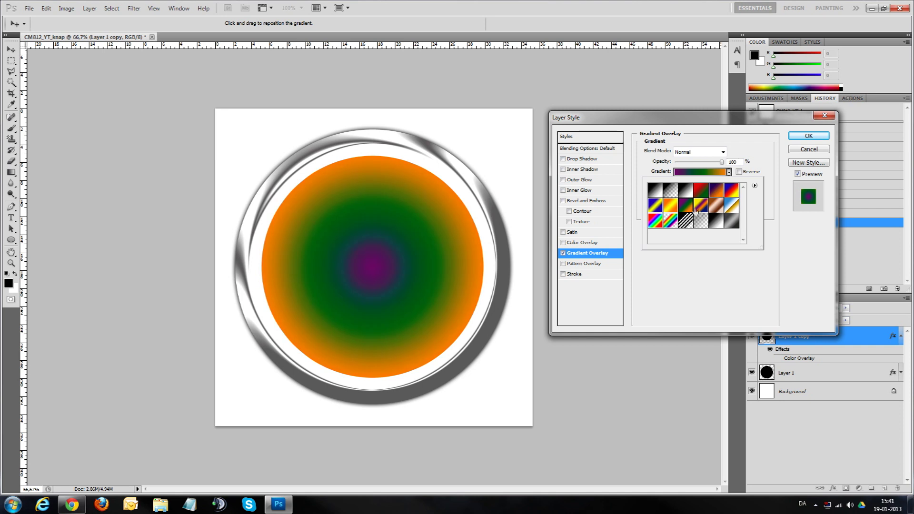
{"action": "left_click", "coordinate": [717, 223]}
{"action": "left_click", "coordinate": [731, 206]}
{"action": "left_click", "coordinate": [705, 192]}
{"action": "left_click", "coordinate": [685, 206]}
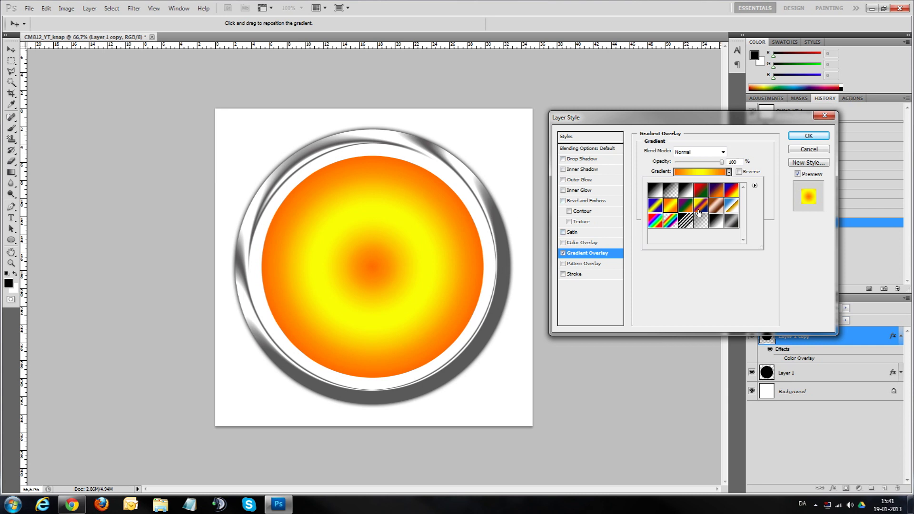
{"action": "left_click", "coordinate": [656, 191]}
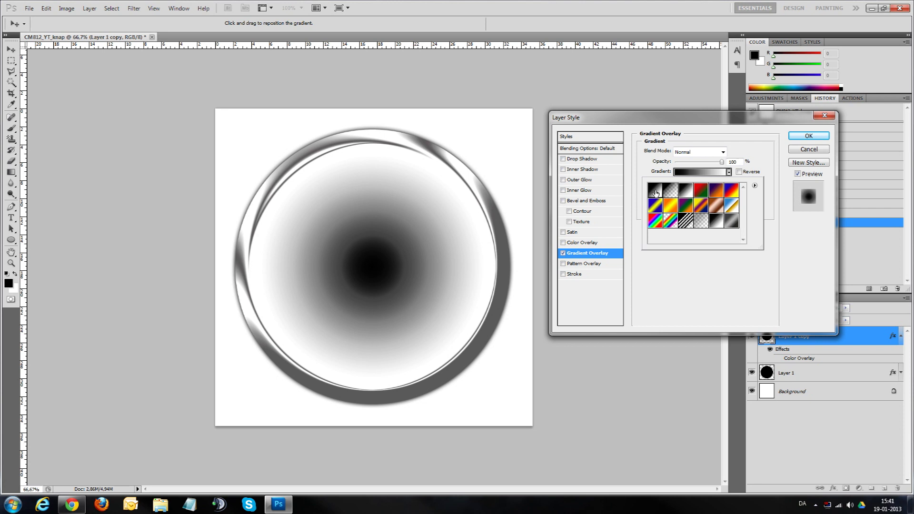
{"action": "left_click", "coordinate": [685, 173]}
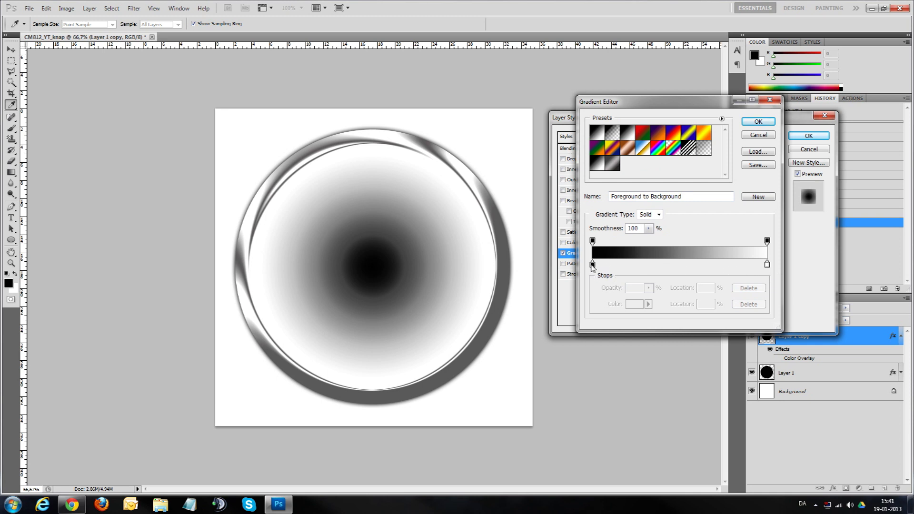
- Make the left gradient stop white at 21% and the right stop dark red
{"action": "left_click", "coordinate": [592, 265]}
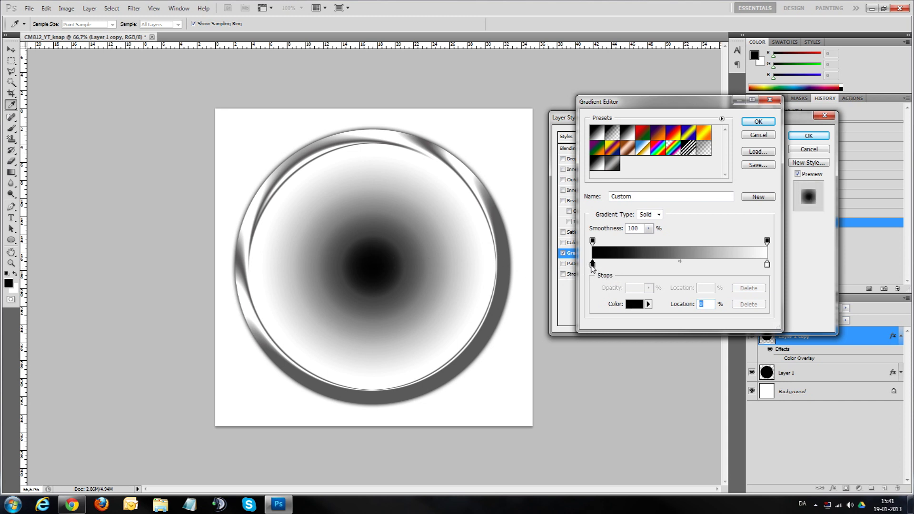
{"action": "left_click", "coordinate": [634, 308]}
{"action": "left_click", "coordinate": [588, 128]}
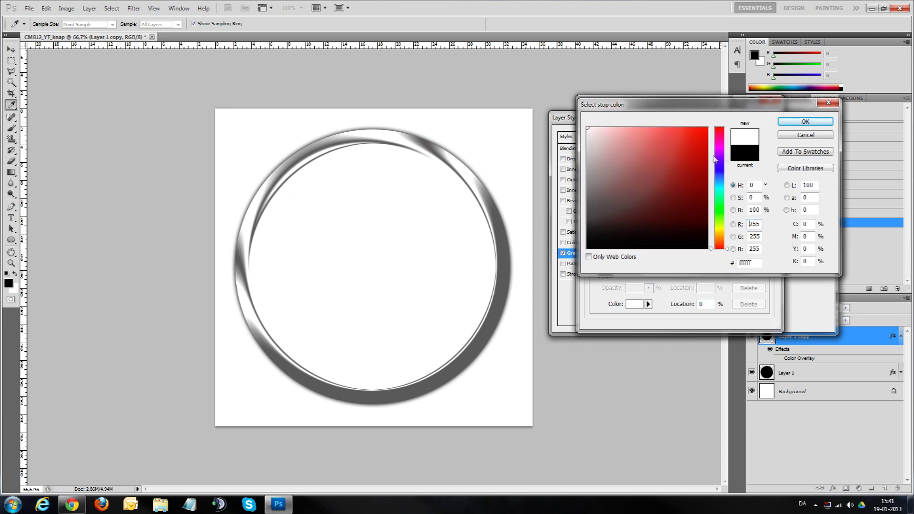
{"action": "left_click", "coordinate": [785, 125]}
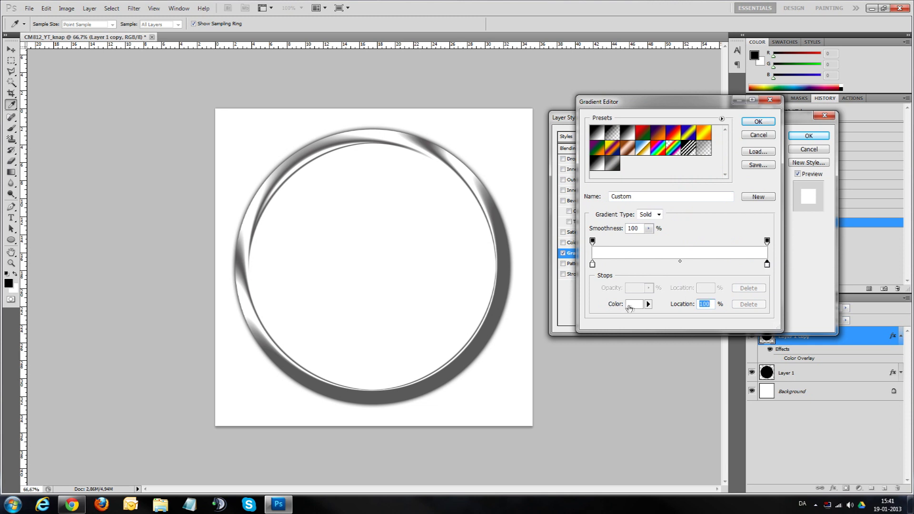
{"action": "left_click", "coordinate": [633, 304]}
{"action": "left_click", "coordinate": [692, 194]}
{"action": "left_click_drag", "start_coordinate": [697, 192], "coordinate": [703, 181]}
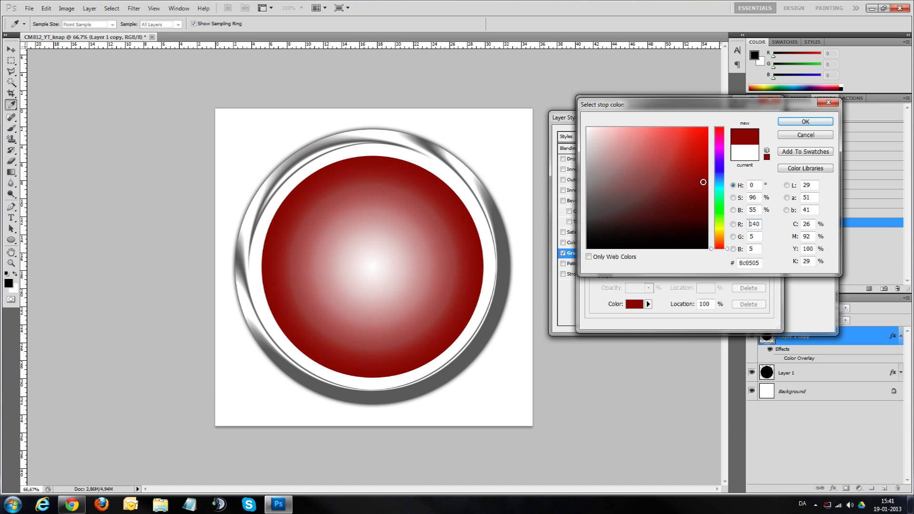
{"action": "mouse_move", "coordinate": [703, 182]}
{"action": "left_mouse_down"}
{"action": "mouse_move", "coordinate": [700, 171]}
{"action": "mouse_move", "coordinate": [695, 187]}
{"action": "left_mouse_up"}
{"action": "left_click", "coordinate": [805, 122]}
{"action": "mouse_move", "coordinate": [592, 264]}
{"action": "left_mouse_down"}
{"action": "mouse_move", "coordinate": [628, 264]}
{"action": "mouse_move", "coordinate": [592, 264]}
{"action": "left_mouse_up"}
{"action": "mouse_move", "coordinate": [767, 266]}
{"action": "left_mouse_down"}
{"action": "mouse_move", "coordinate": [741, 264]}
{"action": "mouse_move", "coordinate": [767, 265]}
{"action": "left_mouse_up"}
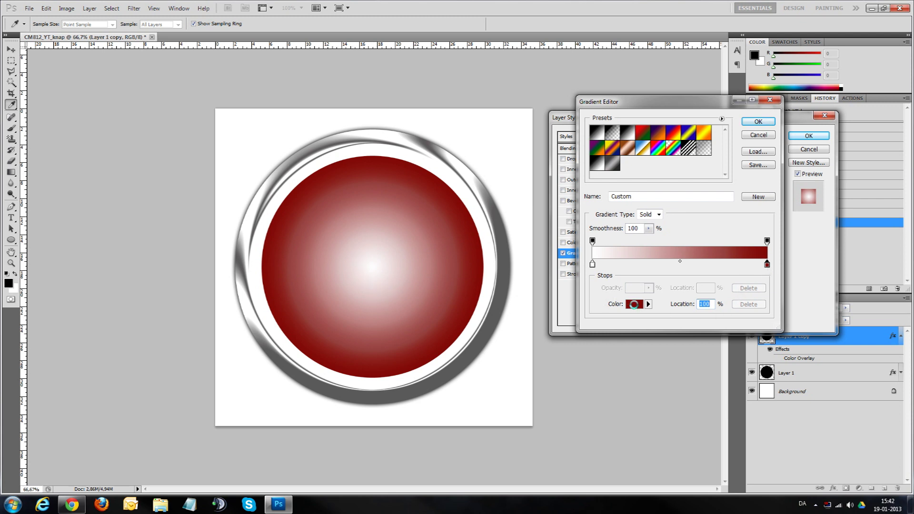
- Refine the outer edge stop to a deep red, #8f1515
{"action": "left_click", "coordinate": [634, 305]}
{"action": "left_click", "coordinate": [693, 190]}
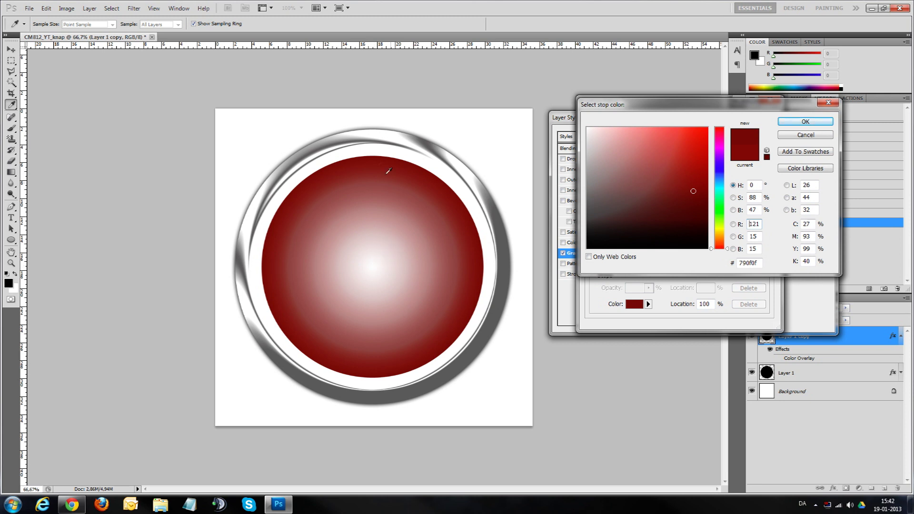
{"action": "left_click_drag", "start_coordinate": [693, 197], "coordinate": [682, 191]}
{"action": "left_click_drag", "start_coordinate": [720, 238], "coordinate": [719, 254]}
{"action": "left_click", "coordinate": [694, 180]}
{"action": "left_click_drag", "start_coordinate": [691, 180], "coordinate": [689, 175]}
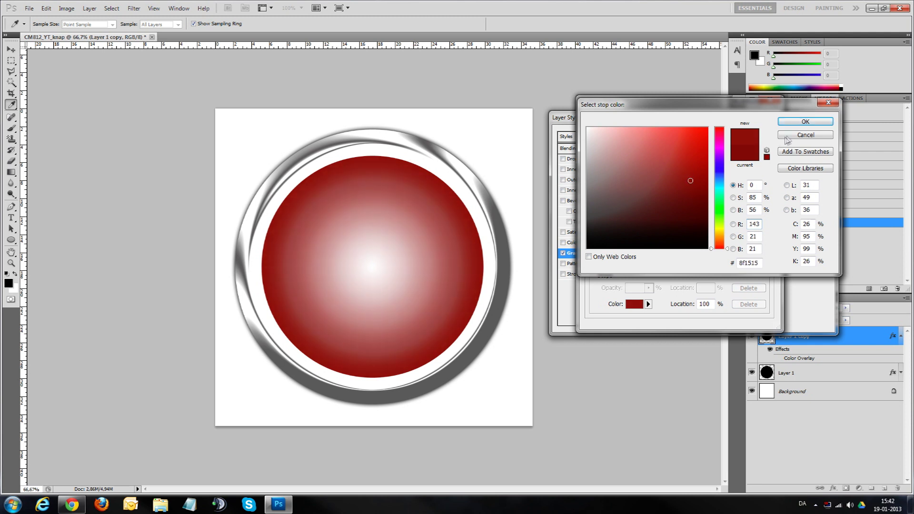
{"action": "left_click", "coordinate": [800, 122]}
- Tint the centre stop pale pink (#eca5a5) and accept the gradient
{"action": "left_click", "coordinate": [592, 263]}
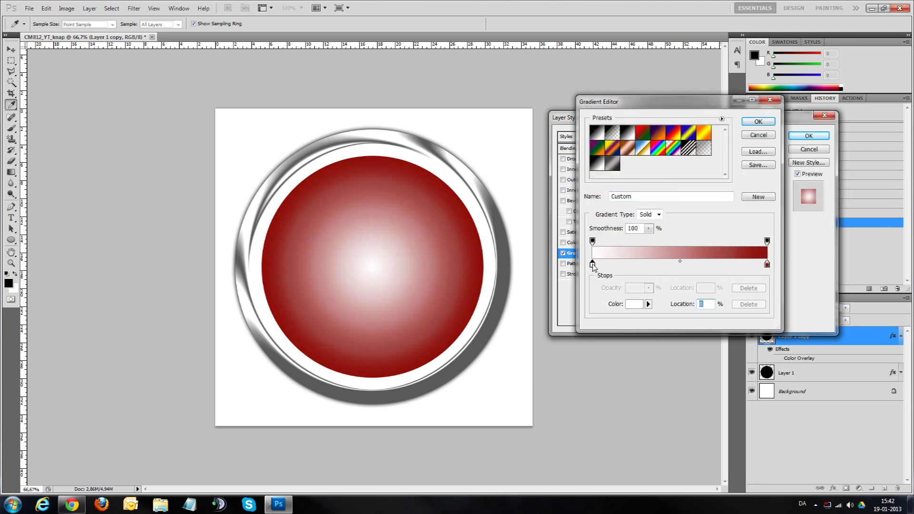
{"action": "left_click", "coordinate": [634, 303]}
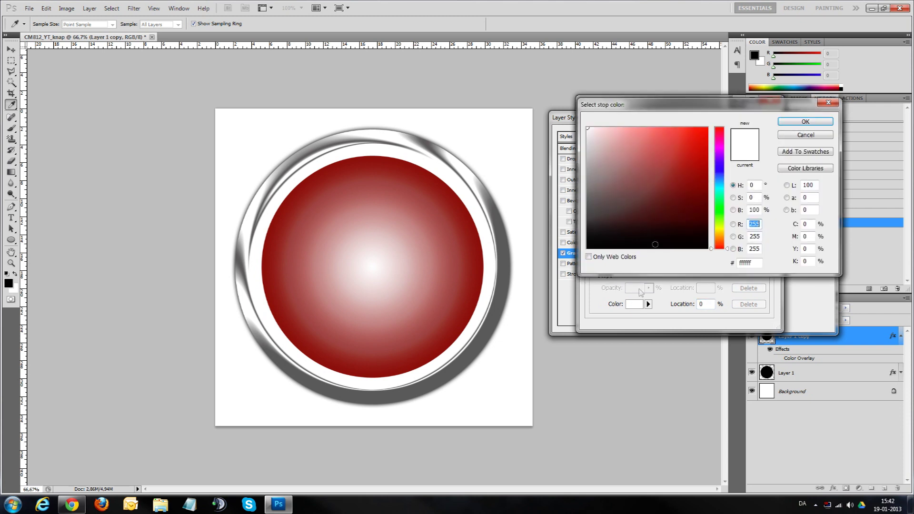
{"action": "left_click", "coordinate": [617, 133]}
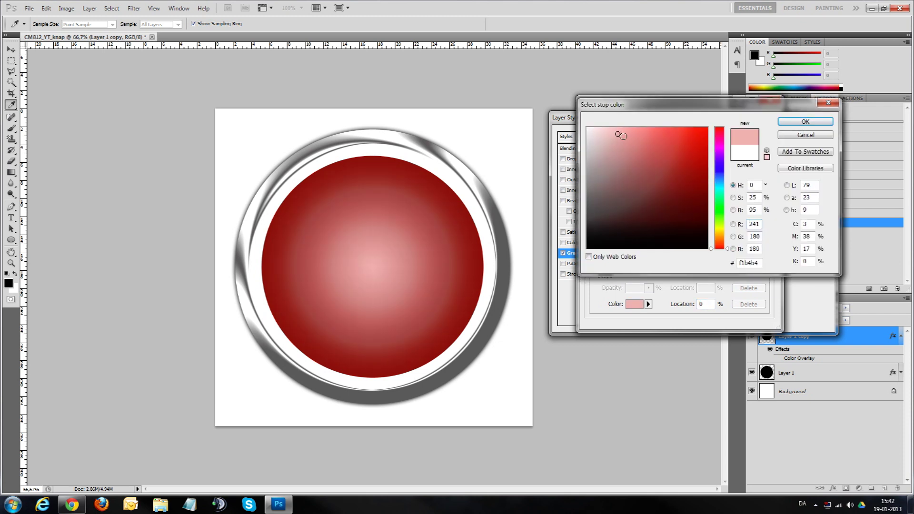
{"action": "left_click", "coordinate": [622, 137]}
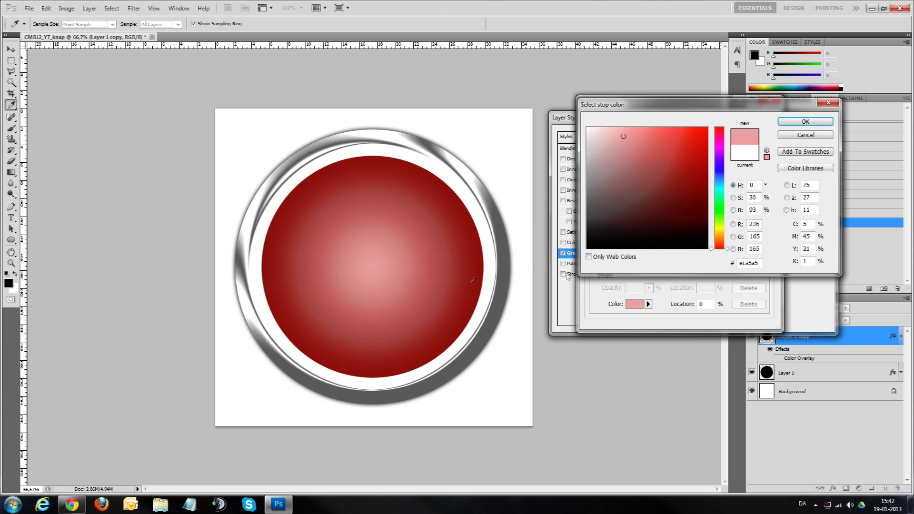
{"action": "left_click", "coordinate": [785, 123]}
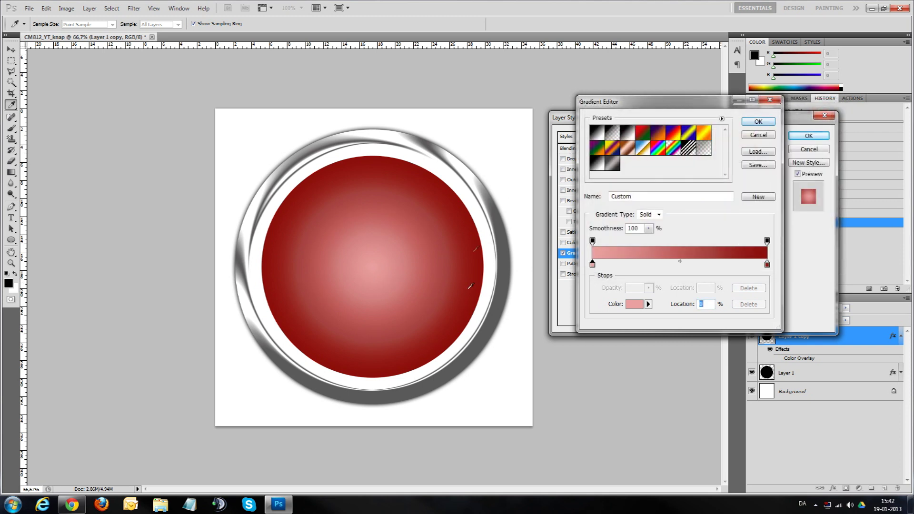
{"action": "left_click", "coordinate": [748, 122]}
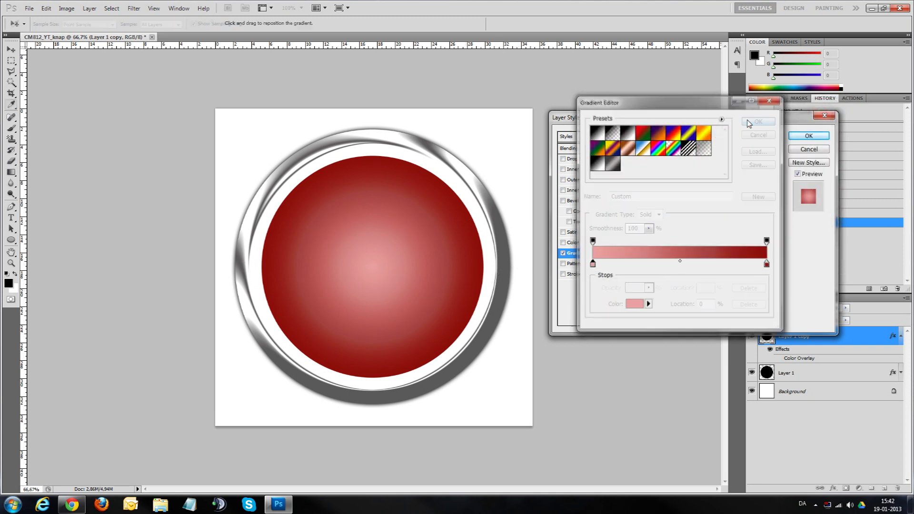
- Toggle the pink-to-red Gradient Overlay to compare, then enable Inner Shadow on the ball
{"action": "left_click", "coordinate": [563, 255]}
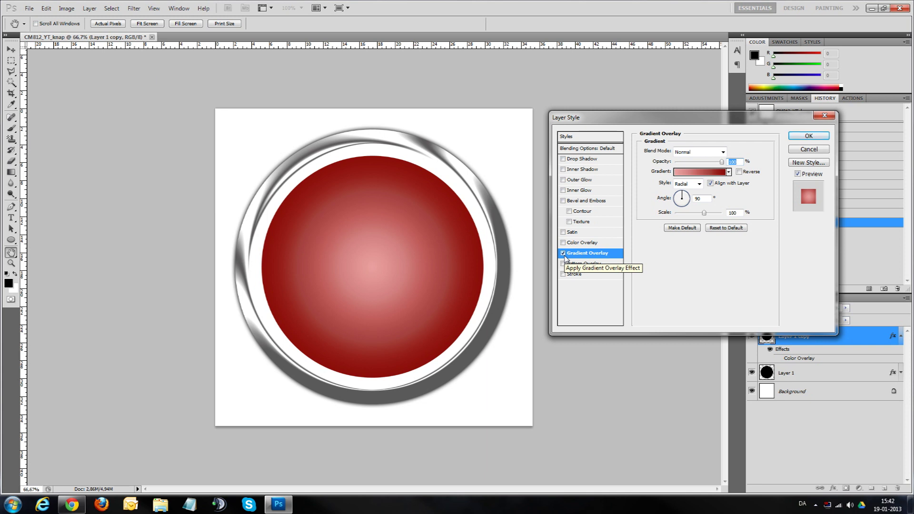
{"action": "left_click", "coordinate": [563, 253]}
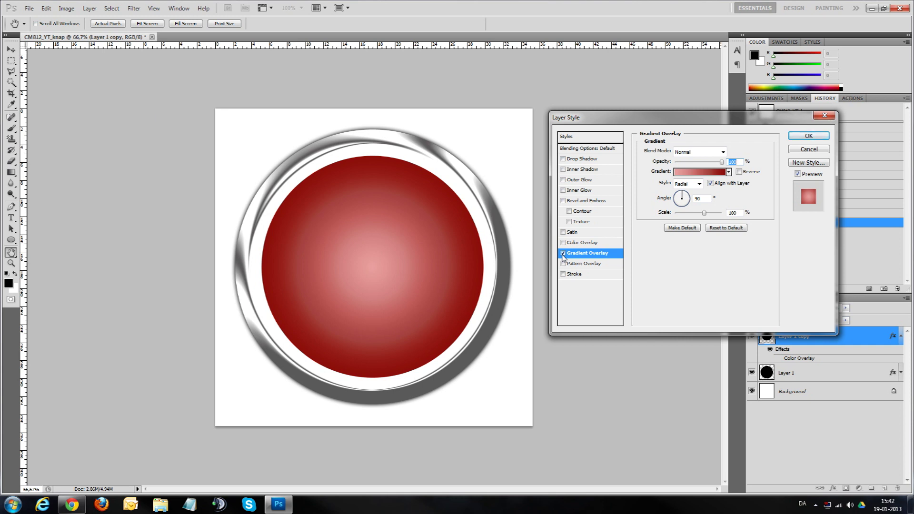
{"action": "left_click", "coordinate": [563, 253]}
{"action": "left_click", "coordinate": [563, 170]}
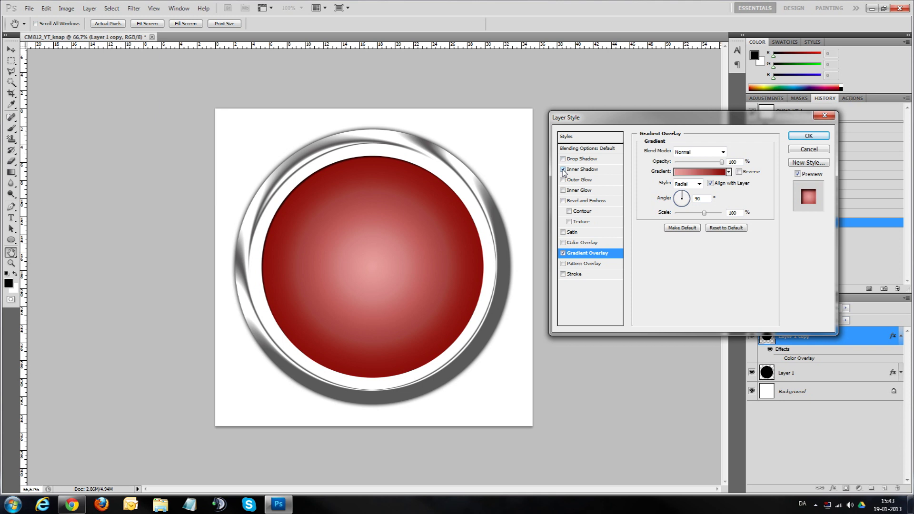
- Review the Inner Shadow settings, then switch Inner Shadow off
{"action": "left_click", "coordinate": [573, 171]}
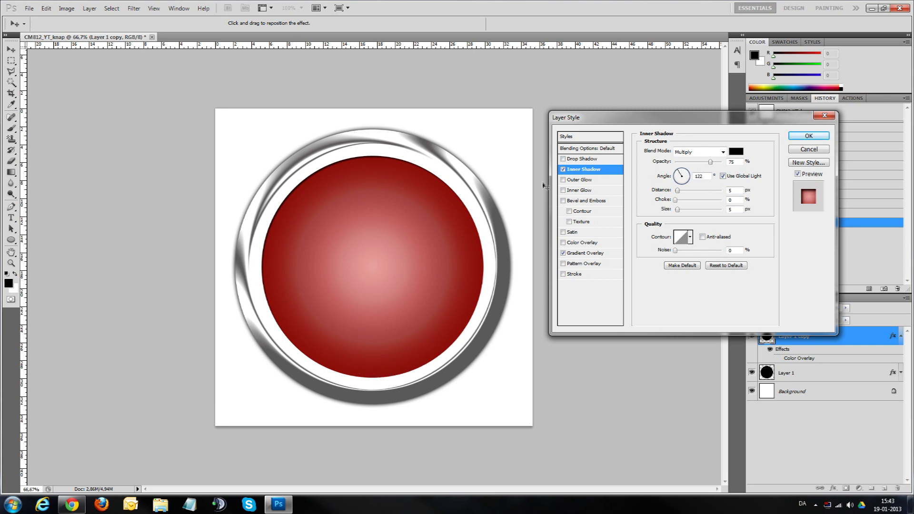
{"action": "left_click", "coordinate": [563, 170]}
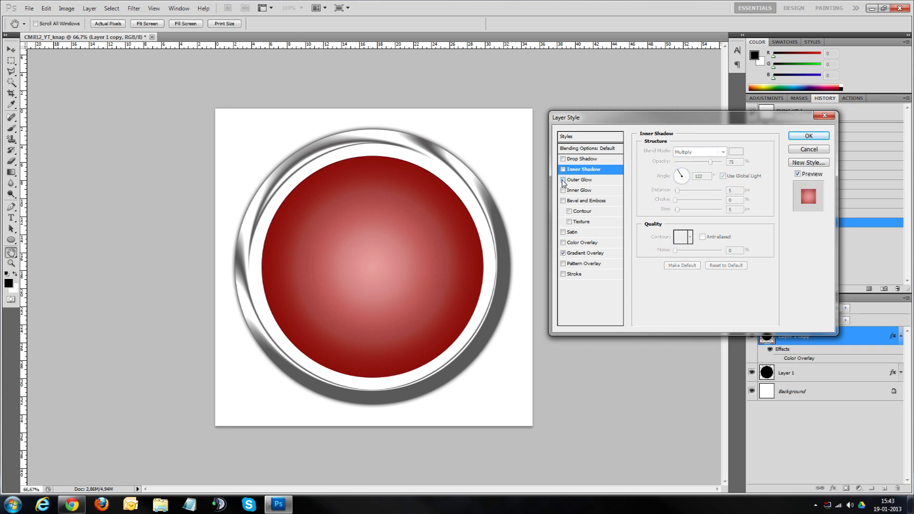
- Turn on Inner Glow in black with Normal blend mode, 60% opacity and 15 px size
{"action": "left_click", "coordinate": [562, 191]}
{"action": "left_click", "coordinate": [573, 191]}
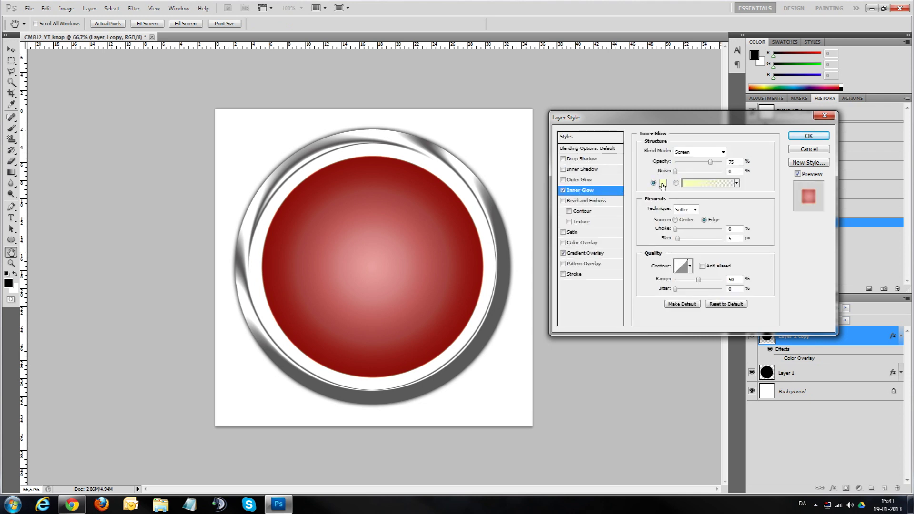
{"action": "left_click", "coordinate": [662, 183]}
{"action": "left_click", "coordinate": [789, 120]}
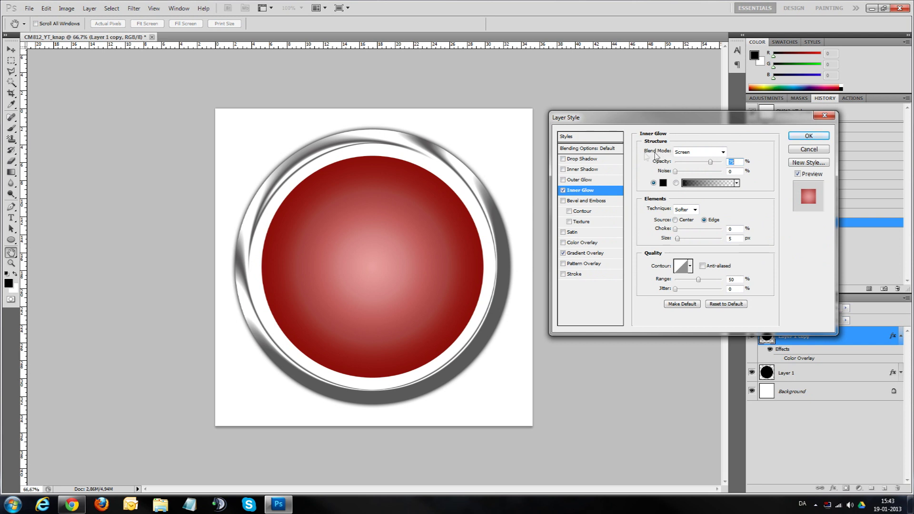
{"action": "left_click", "coordinate": [699, 152]}
{"action": "left_click", "coordinate": [690, 163]}
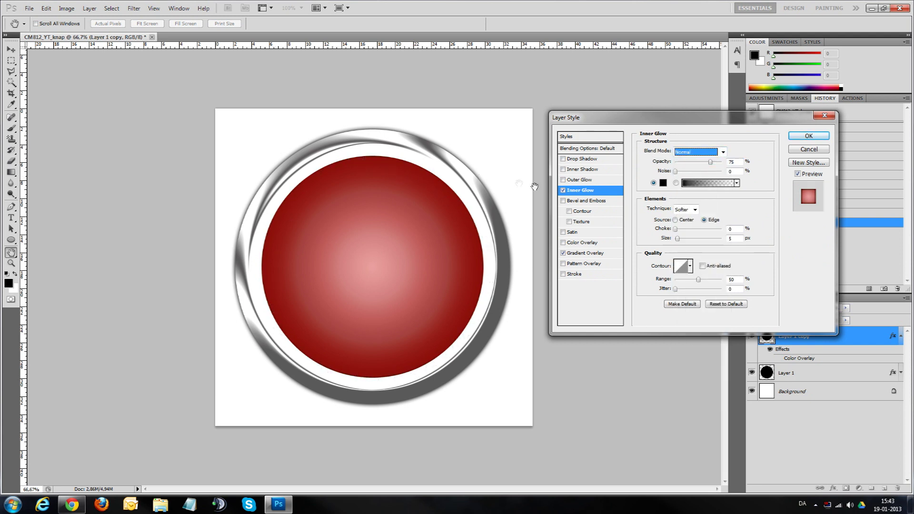
{"action": "left_click", "coordinate": [732, 161]}
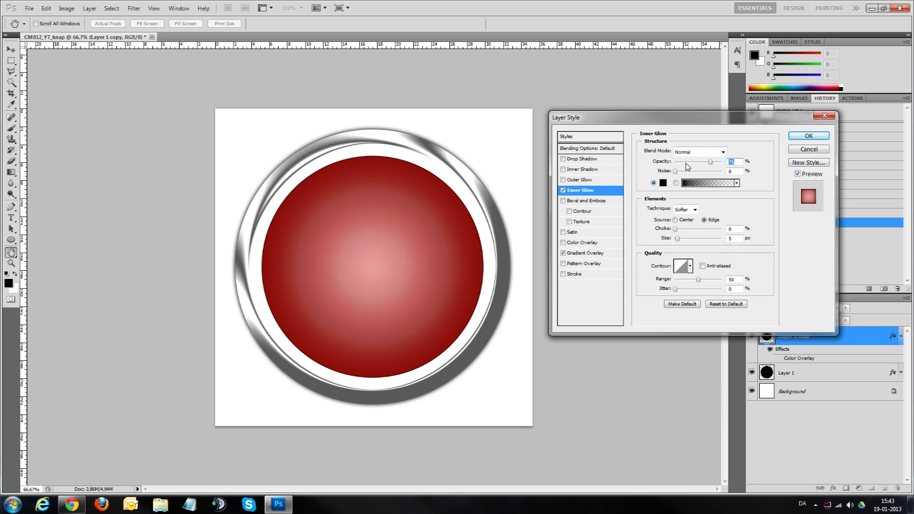
{"action": "type", "text": "60"}
{"action": "key", "text": "BackSpace"}
{"action": "type", "text": "10"}
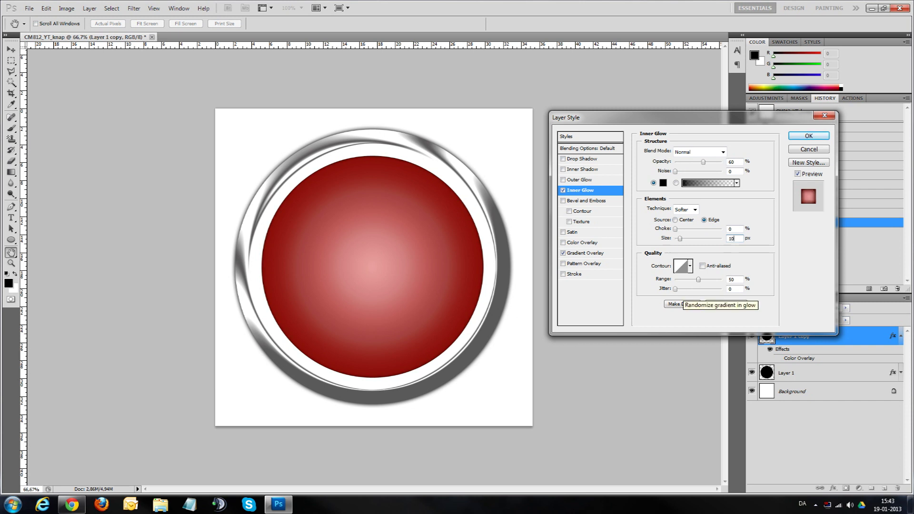
{"action": "key", "text": "BackSpace"}
{"action": "type", "text": "5"}
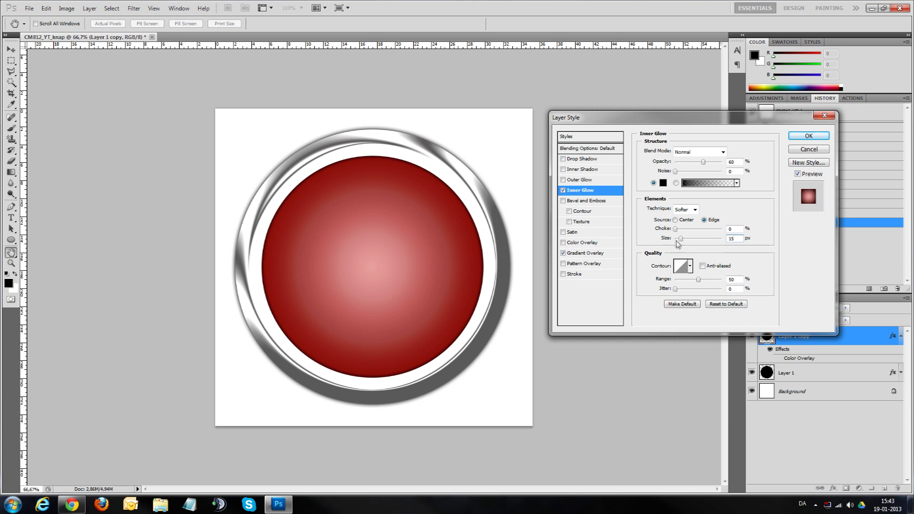
- Toggle the inner glow off and on to compare, then zoom to 100% and back
{"action": "left_click", "coordinate": [563, 191]}
{"action": "left_click", "coordinate": [563, 191]}
{"action": "key", "text": "ctrl+plus"}
{"action": "key", "text": "ctrl+minus"}
{"action": "key", "text": "ctrl+plus"}
{"action": "key", "text": "ctrl+minus"}
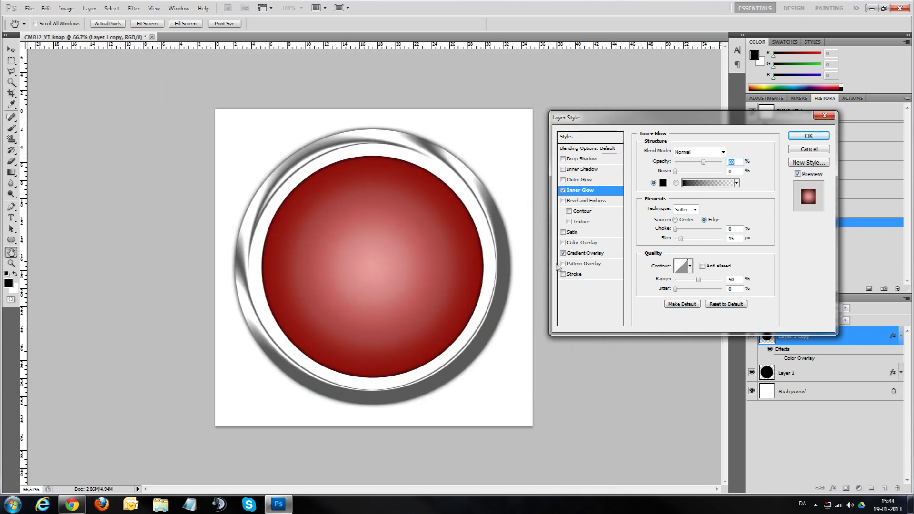
{"action": "left_click", "coordinate": [572, 266]}
{"action": "left_click", "coordinate": [564, 255]}
{"action": "left_click", "coordinate": [563, 254]}
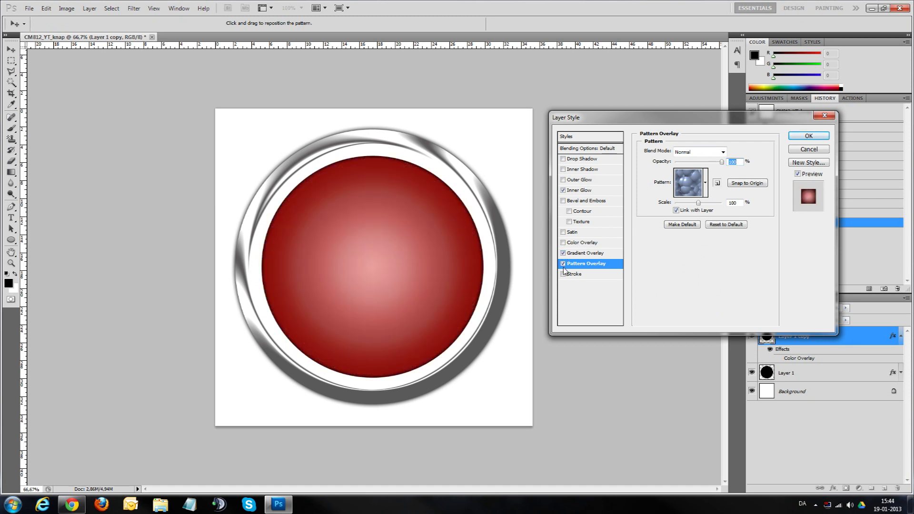
{"action": "left_click", "coordinate": [563, 263]}
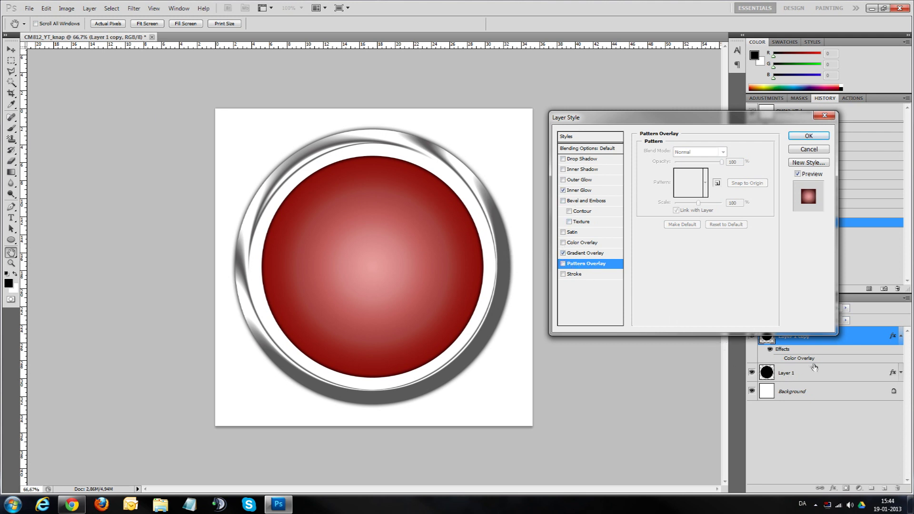
{"action": "left_click", "coordinate": [563, 263]}
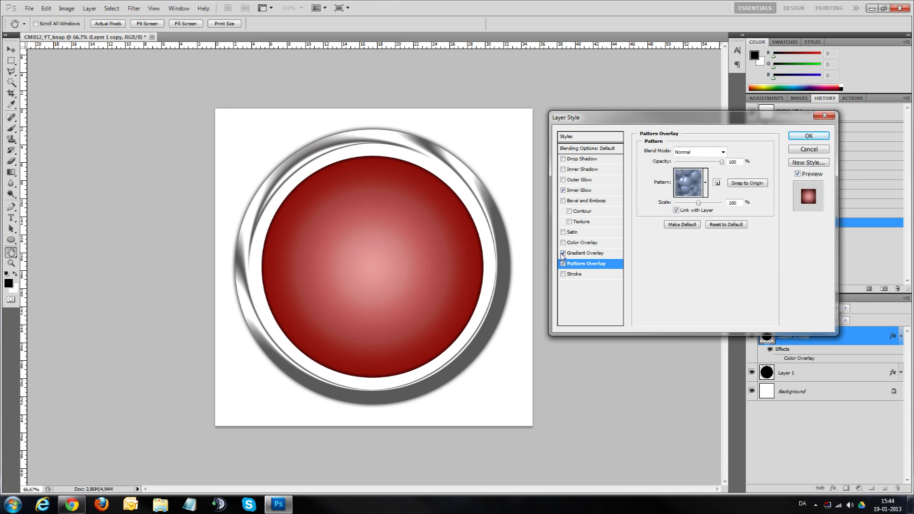
{"action": "left_click", "coordinate": [705, 182]}
{"action": "left_click", "coordinate": [674, 212]}
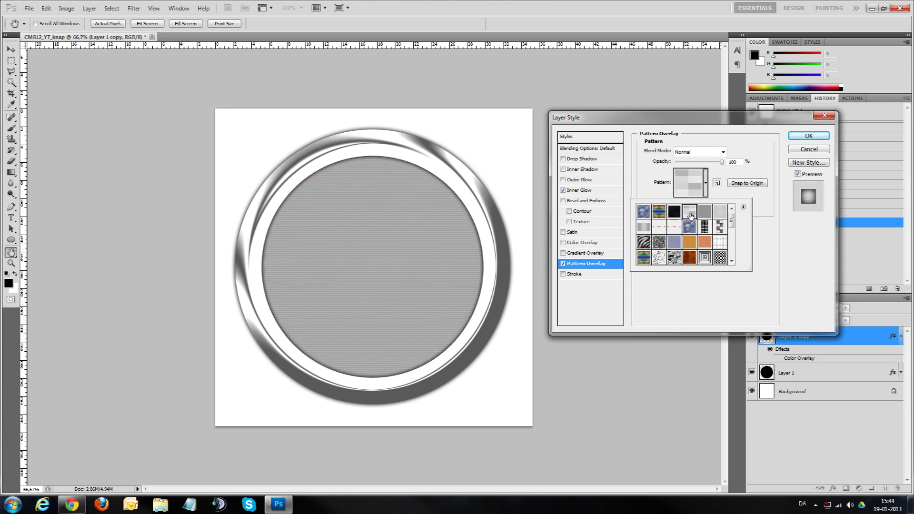
{"action": "left_click", "coordinate": [705, 214]}
{"action": "left_click", "coordinate": [703, 229]}
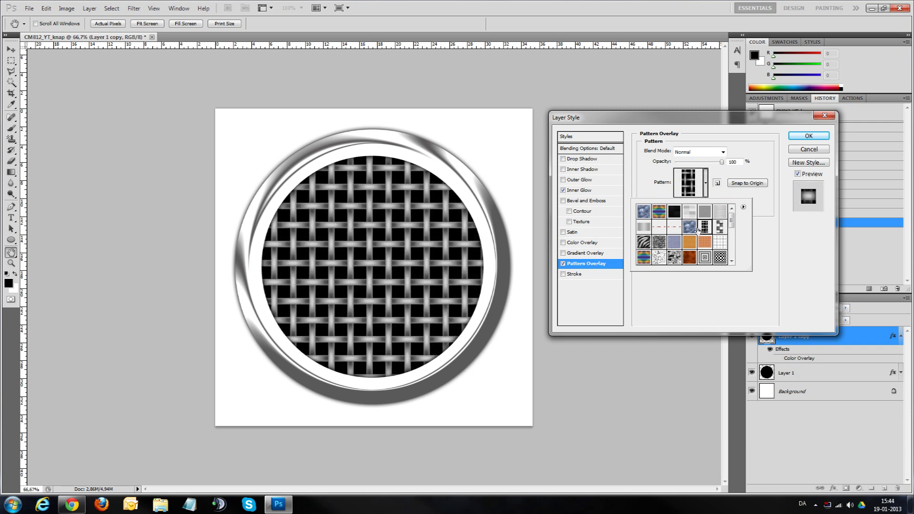
{"action": "left_click", "coordinate": [674, 242]}
{"action": "left_click", "coordinate": [689, 257]}
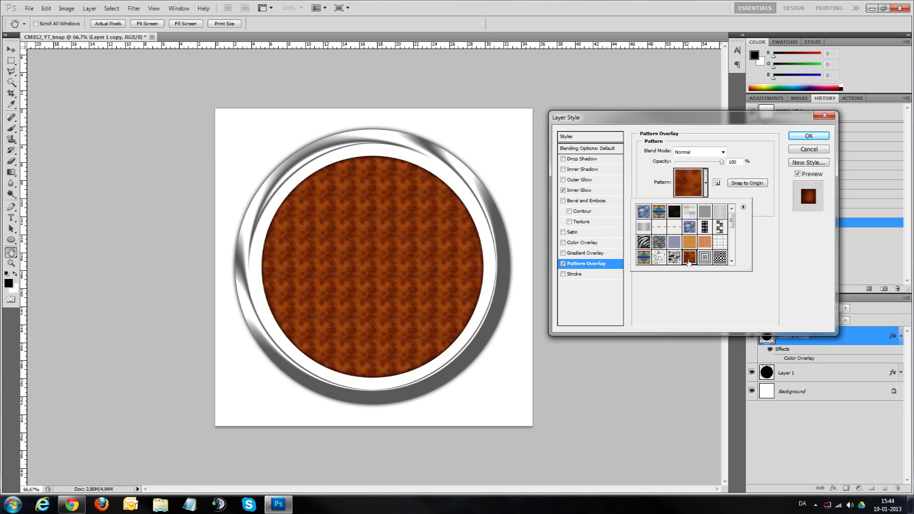
{"action": "left_click", "coordinate": [686, 178]}
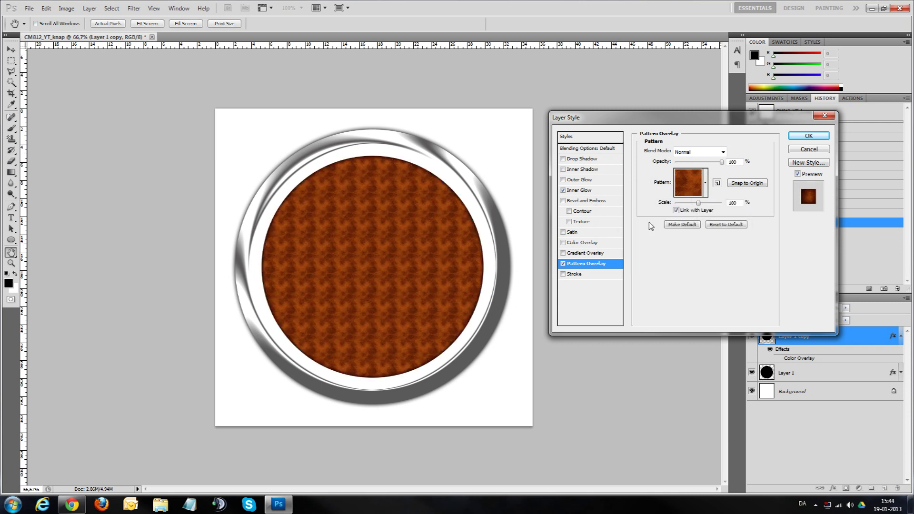
{"action": "left_click", "coordinate": [562, 263]}
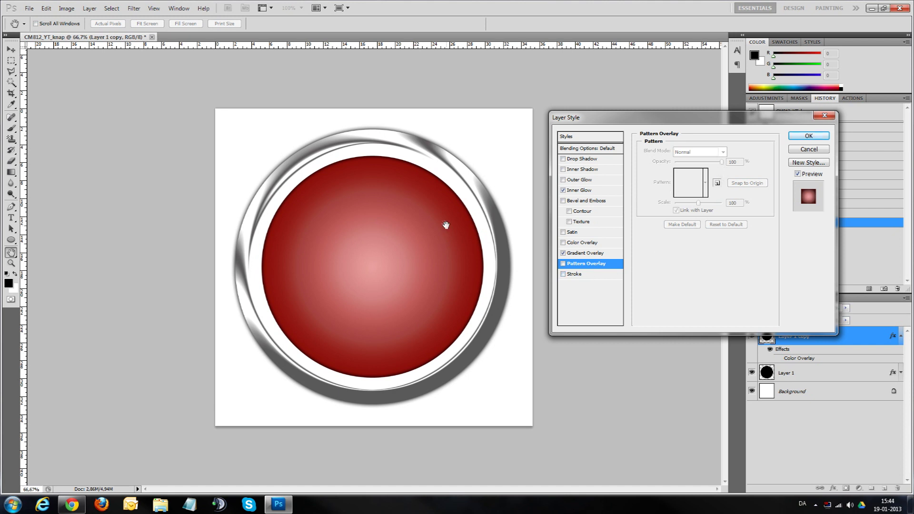
{"action": "left_click", "coordinate": [808, 135]}
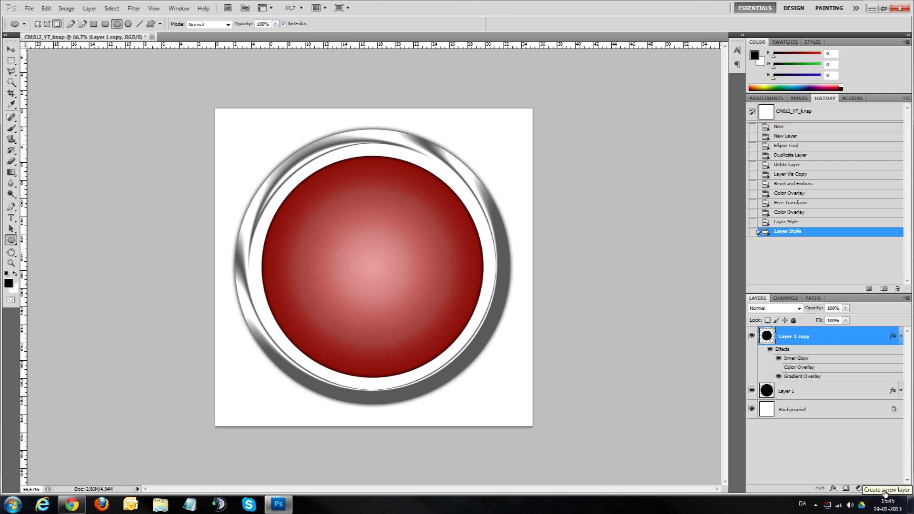
- Type SHOP on the red circle in 360 pt CGF Arch Reactor and drag it slightly down-left
{"action": "left_click", "coordinate": [12, 218]}
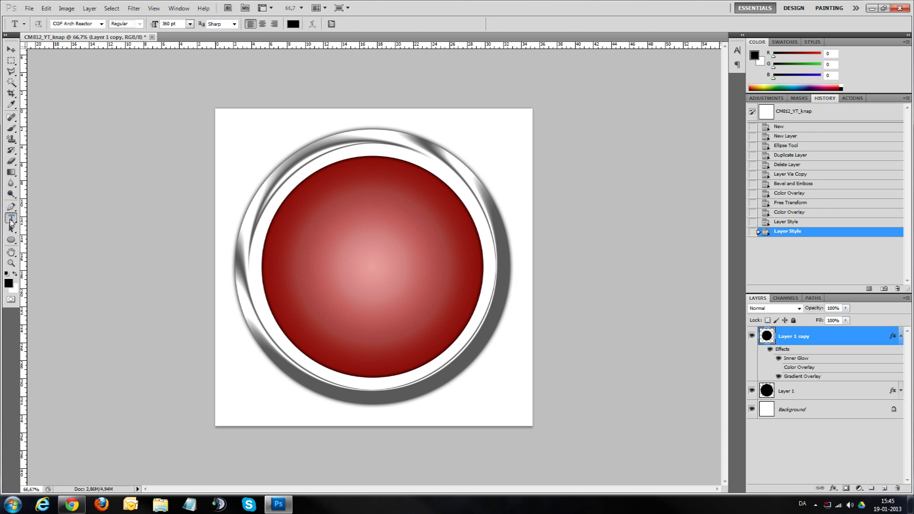
{"action": "left_click", "coordinate": [276, 276]}
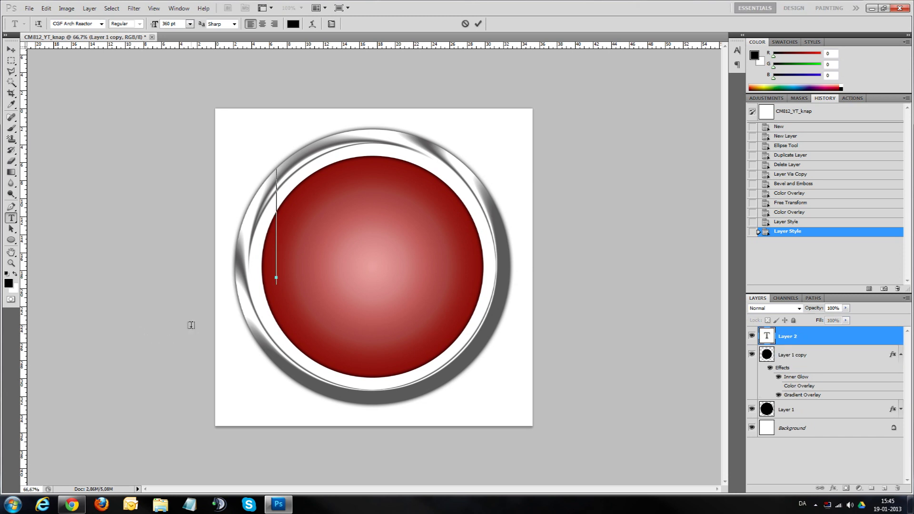
{"action": "type", "text": "SHOP"}
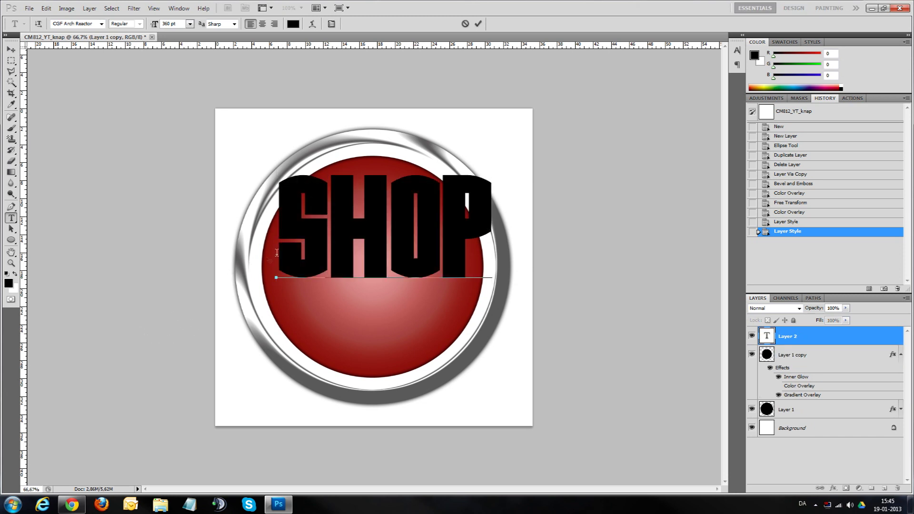
{"action": "left_click", "coordinate": [11, 49]}
{"action": "left_click_drag", "start_coordinate": [315, 257], "coordinate": [308, 295]}
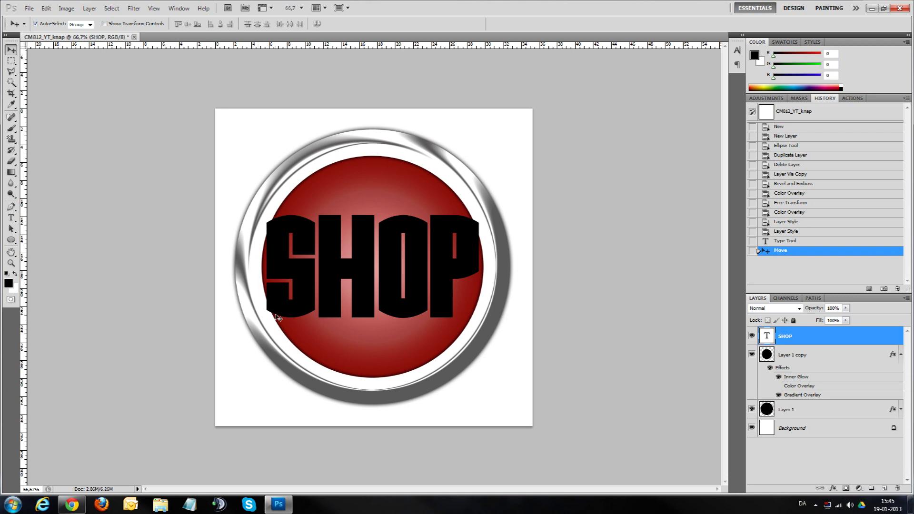
{"action": "left_click", "coordinate": [11, 218]}
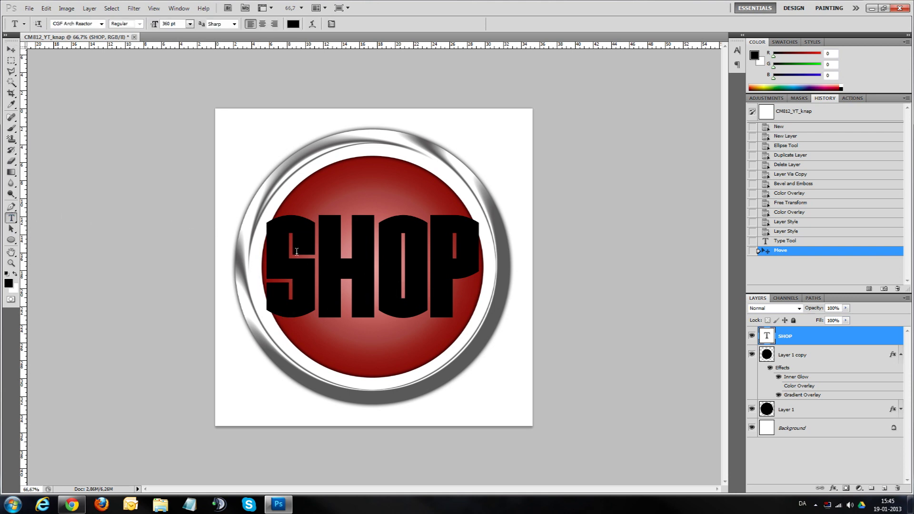
- Increase the SHOP text size to 370 pt and commit it
{"action": "double_click", "coordinate": [271, 262]}
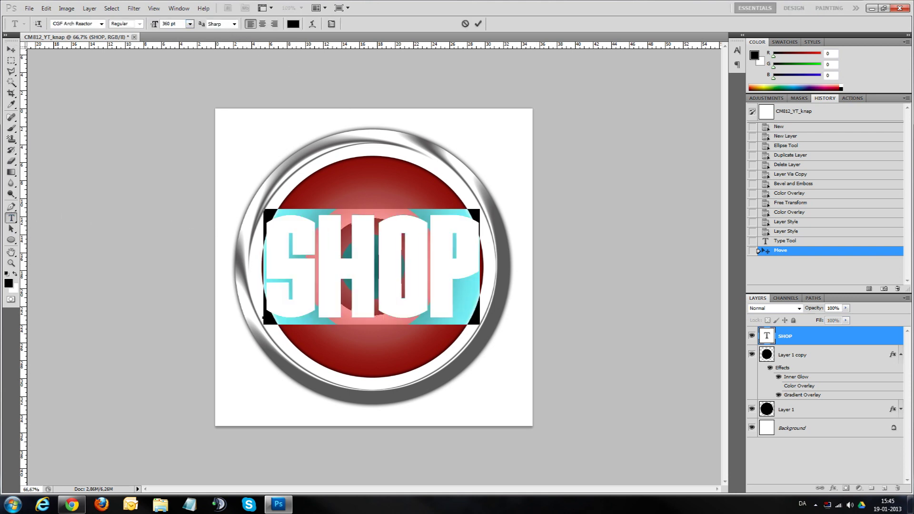
{"action": "key", "text": "shift+Up"}
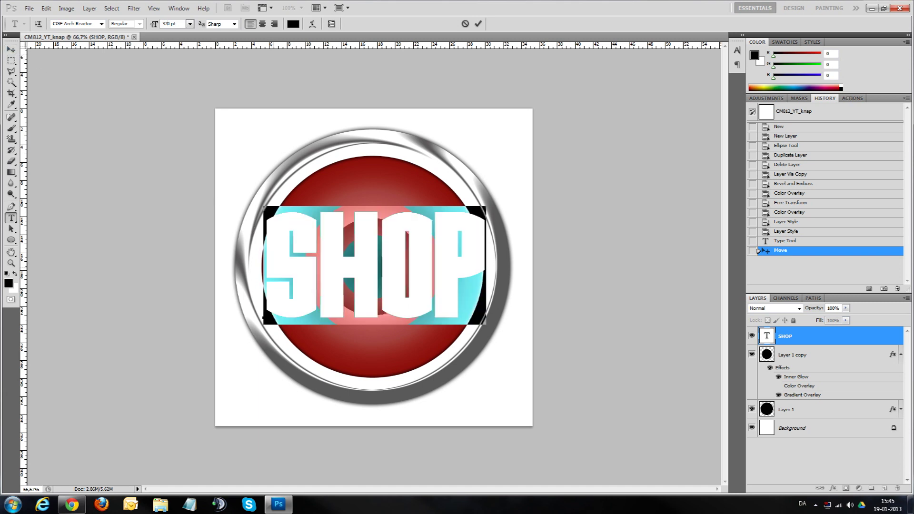
{"action": "left_click", "coordinate": [317, 281]}
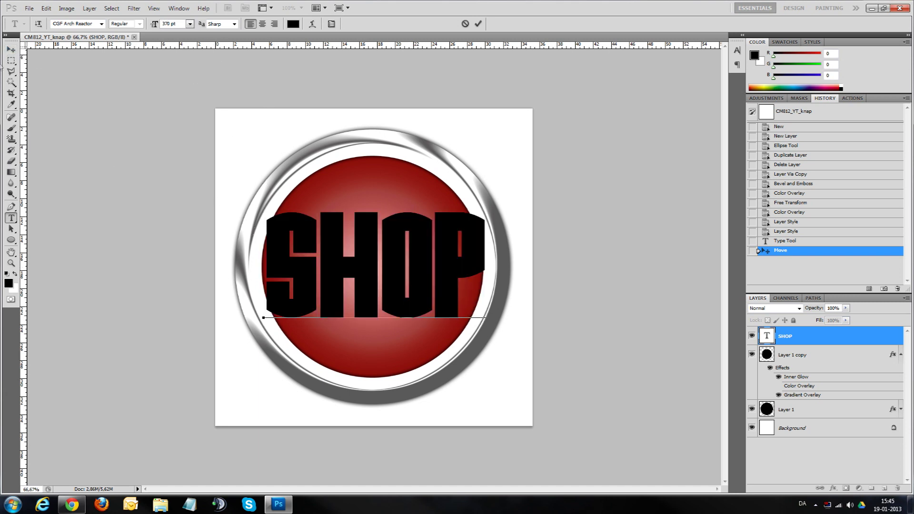
{"action": "left_click", "coordinate": [10, 49]}
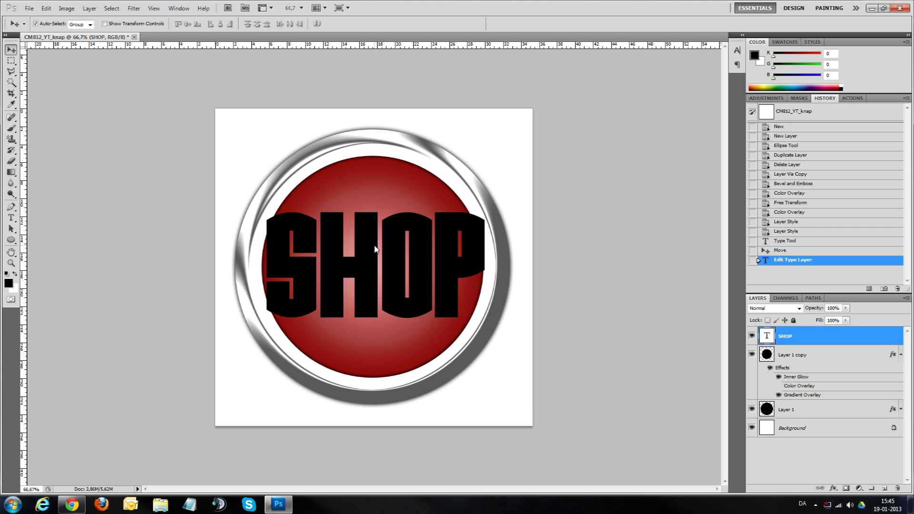
- Scale SHOP up slightly with two free transforms and nudge it to centre on the ball
{"action": "key", "text": "ctrl+t"}
{"action": "left_click_drag", "start_coordinate": [486, 206], "coordinate": [488, 202]}
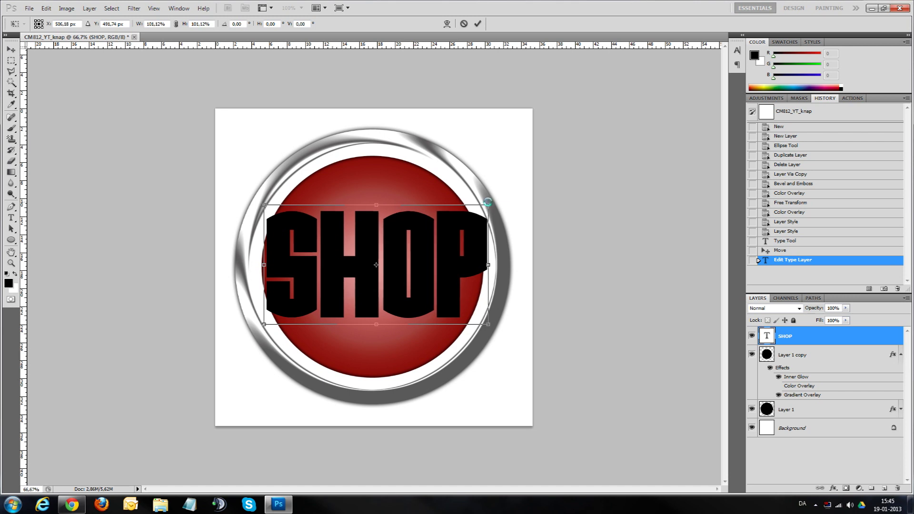
{"action": "left_click", "coordinate": [478, 24]}
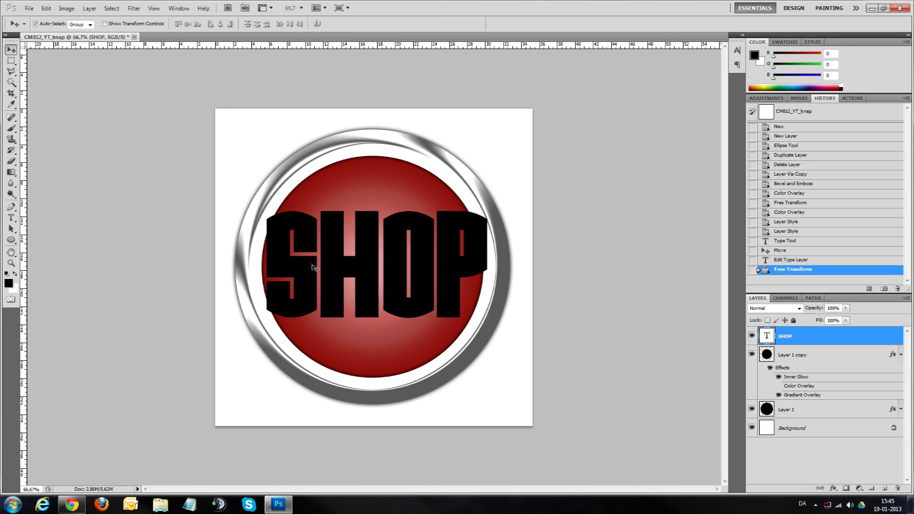
{"action": "left_click_drag", "start_coordinate": [318, 275], "coordinate": [310, 281]}
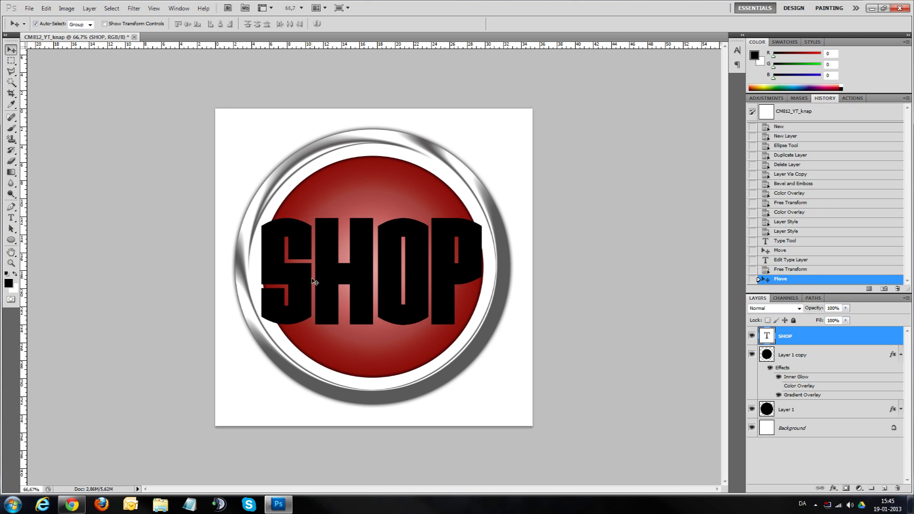
{"action": "key", "text": "ctrl+t"}
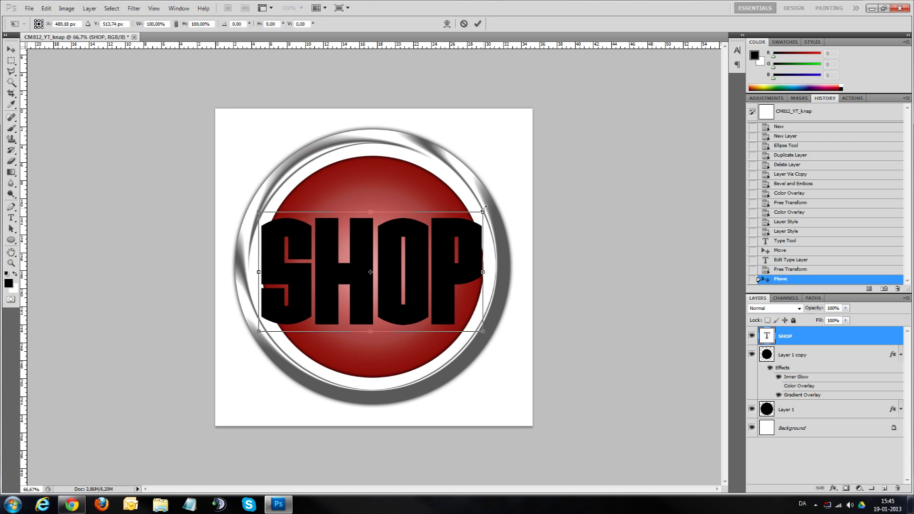
{"action": "left_click_drag", "start_coordinate": [484, 207], "coordinate": [485, 207]}
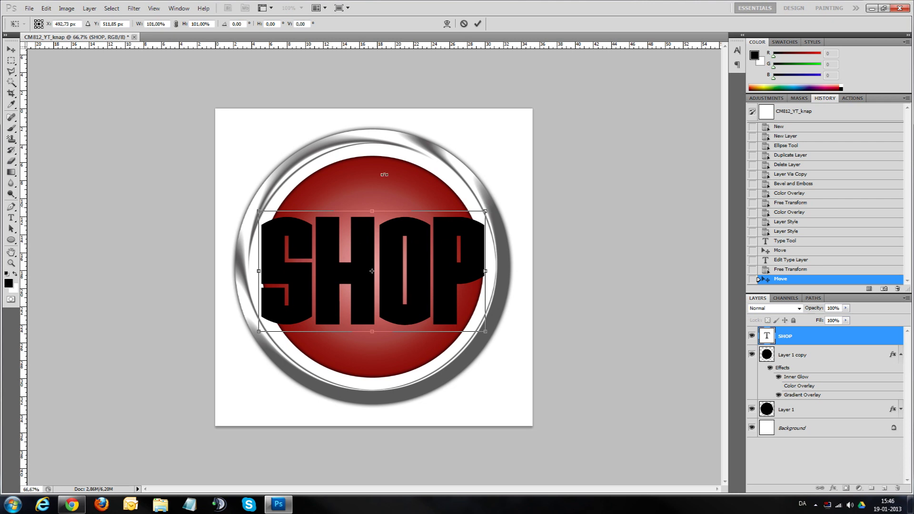
{"action": "left_click", "coordinate": [477, 23]}
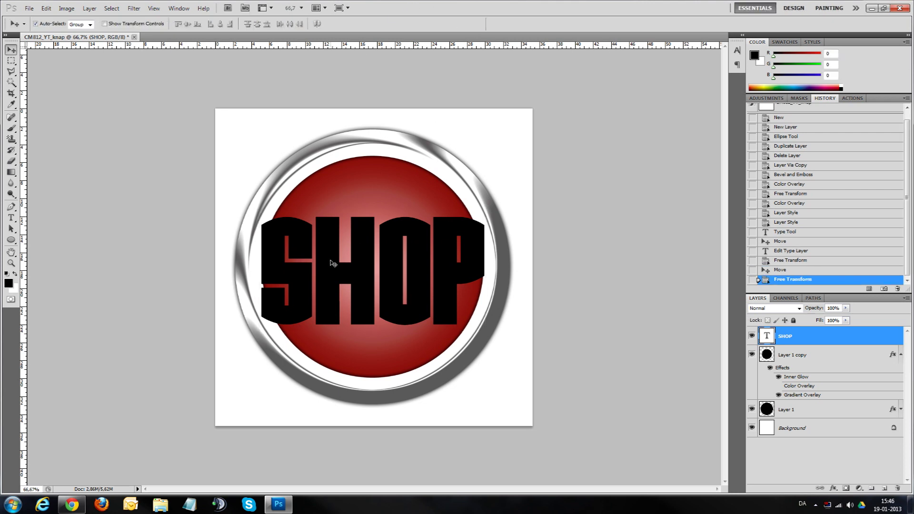
{"action": "key", "text": "Up"}
{"action": "key", "text": "Right"}
{"action": "key", "text": "Up"}
{"action": "key", "text": "Up"}
{"action": "key", "text": "Up"}
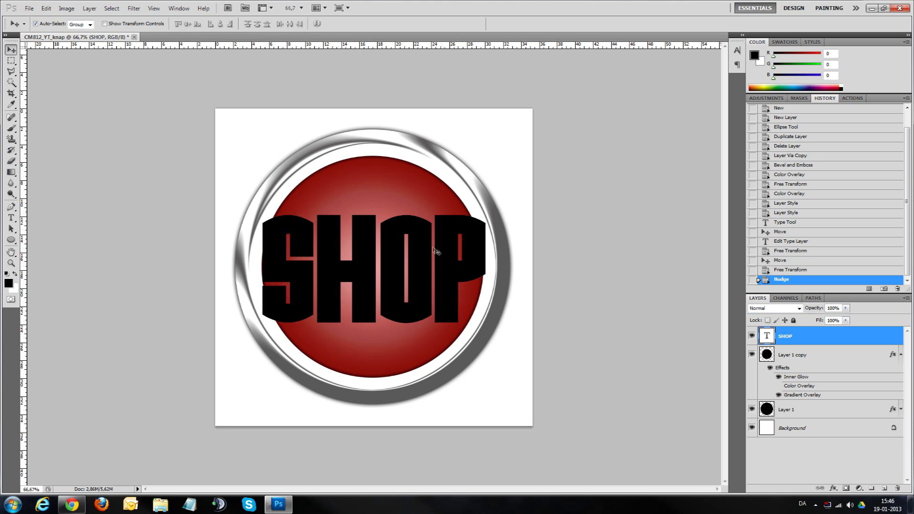
- Recolour the SHOP lettering dark red (#8a1313) and commit the text edit
{"action": "left_click", "coordinate": [11, 218]}
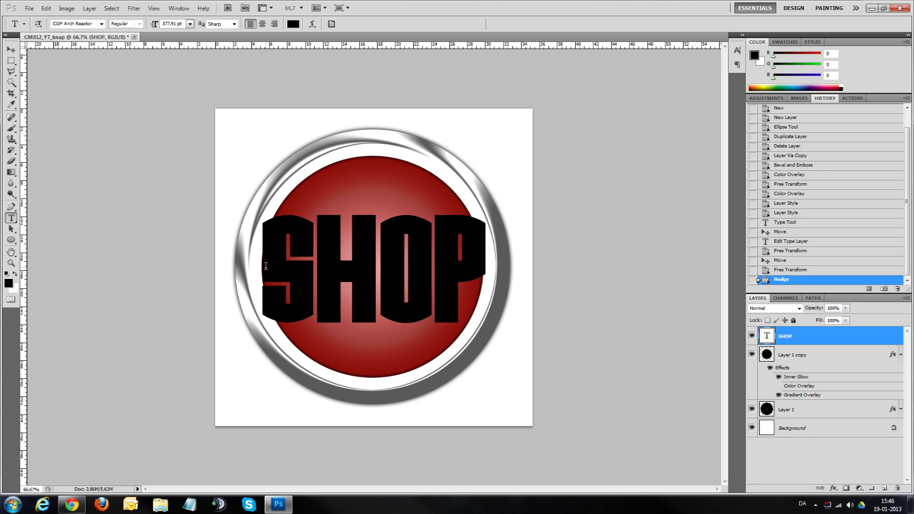
{"action": "double_click", "coordinate": [265, 266]}
{"action": "left_click", "coordinate": [293, 23]}
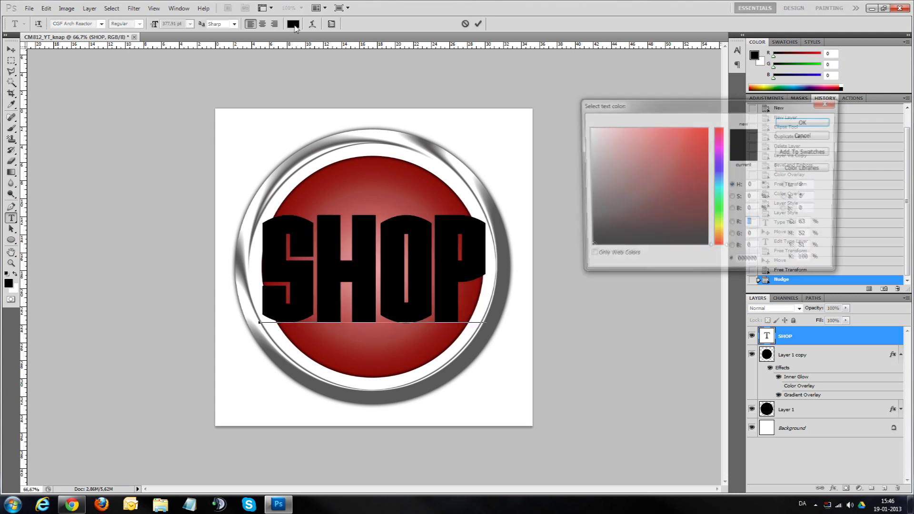
{"action": "left_click_drag", "start_coordinate": [700, 180], "coordinate": [691, 183]}
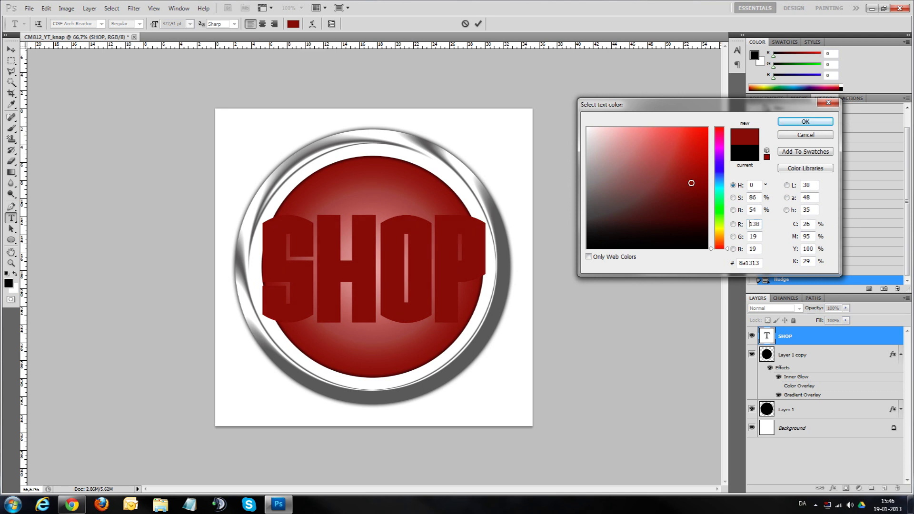
{"action": "left_click", "coordinate": [796, 123]}
{"action": "left_click", "coordinate": [326, 305]}
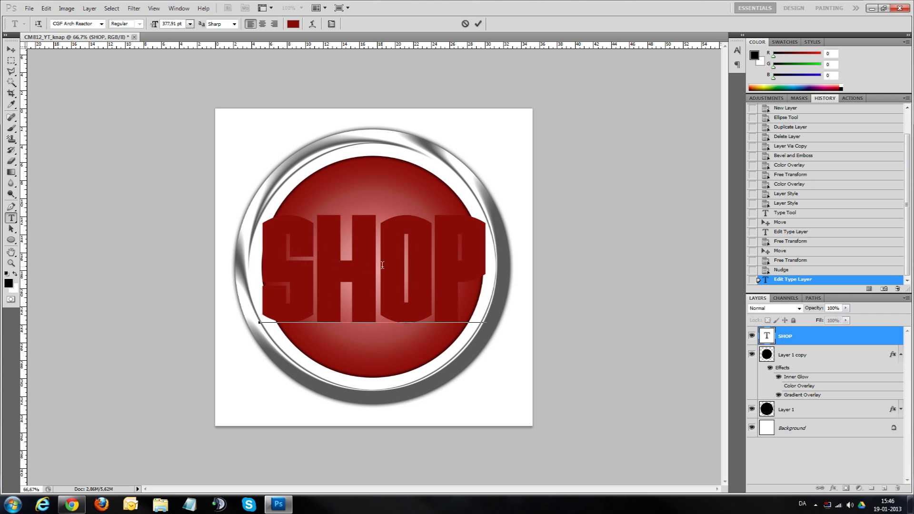
{"action": "left_click", "coordinate": [802, 355]}
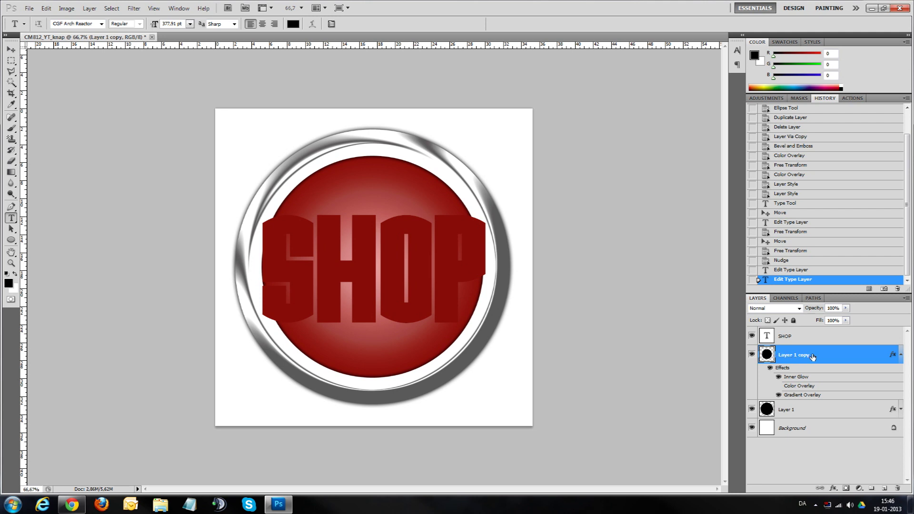
- With the SHOP layer active, load the Layer 1 copy circle as a selection and add a layer mask
{"action": "left_click", "coordinate": [801, 339]}
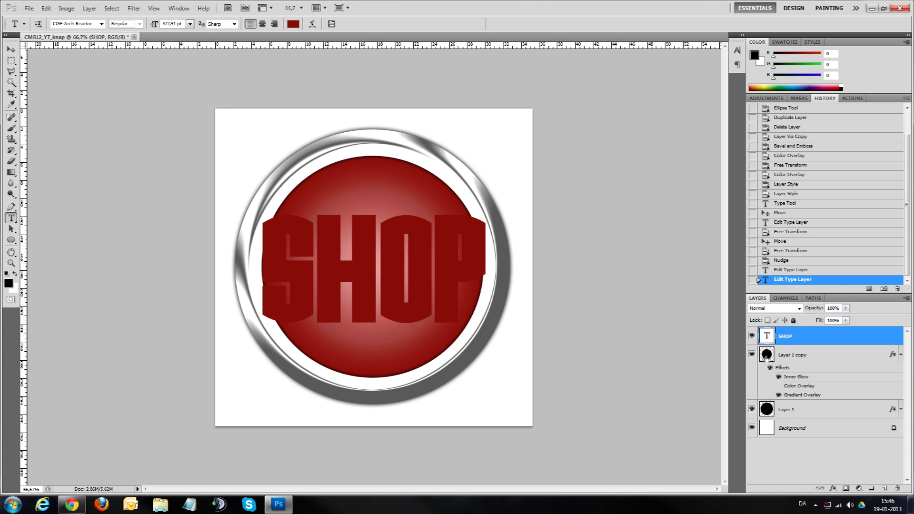
{"action": "left_click", "coordinate": [766, 355], "text": "ctrl"}
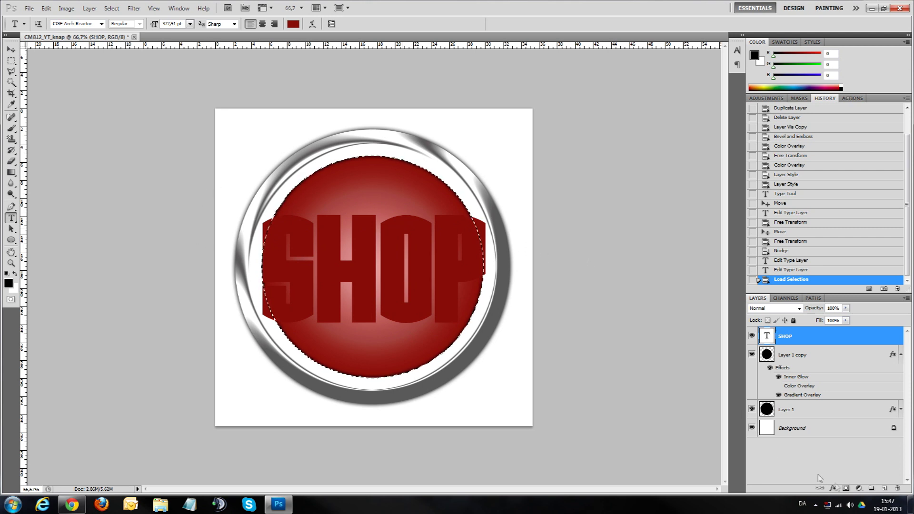
{"action": "left_click", "coordinate": [846, 488]}
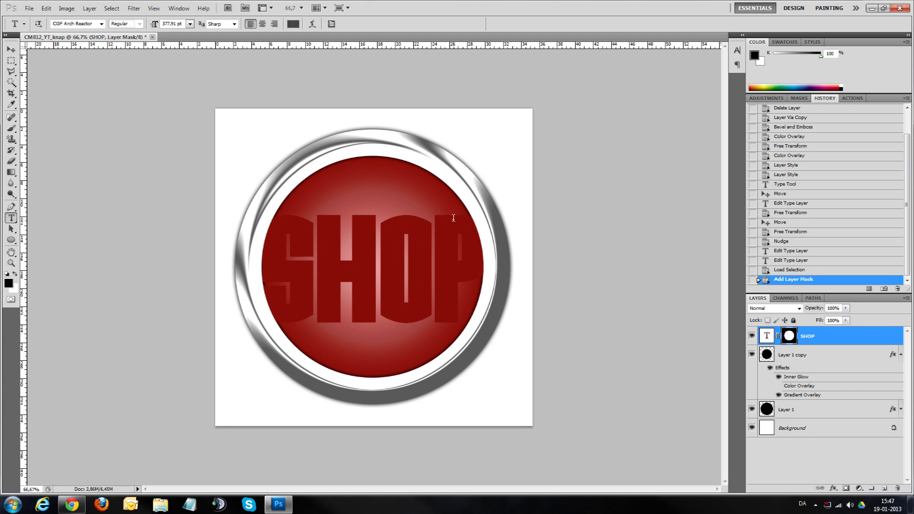
- Open the Layer Style dialog for the masked SHOP text layer
{"action": "double_click", "coordinate": [859, 339]}
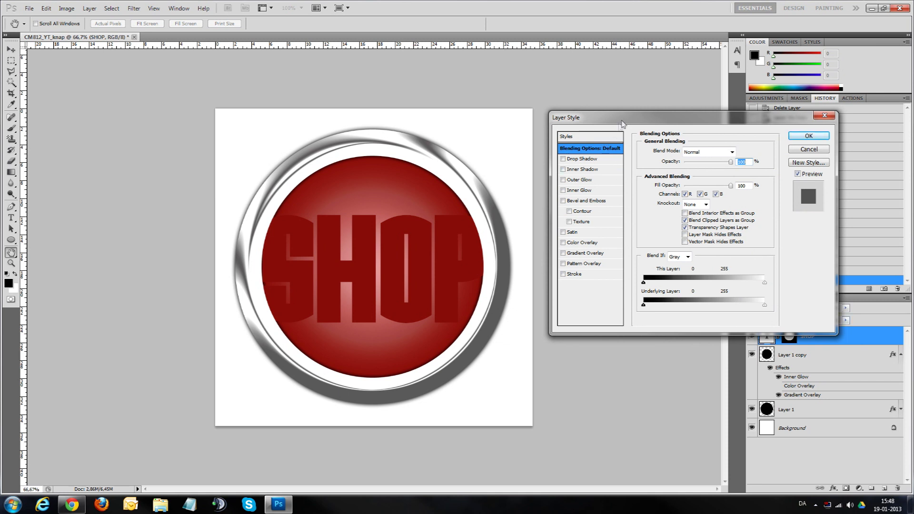
- Give the SHOP text an Inner Shadow with 5 px distance and 10 px size
{"action": "left_click_drag", "start_coordinate": [616, 117], "coordinate": [639, 95]}
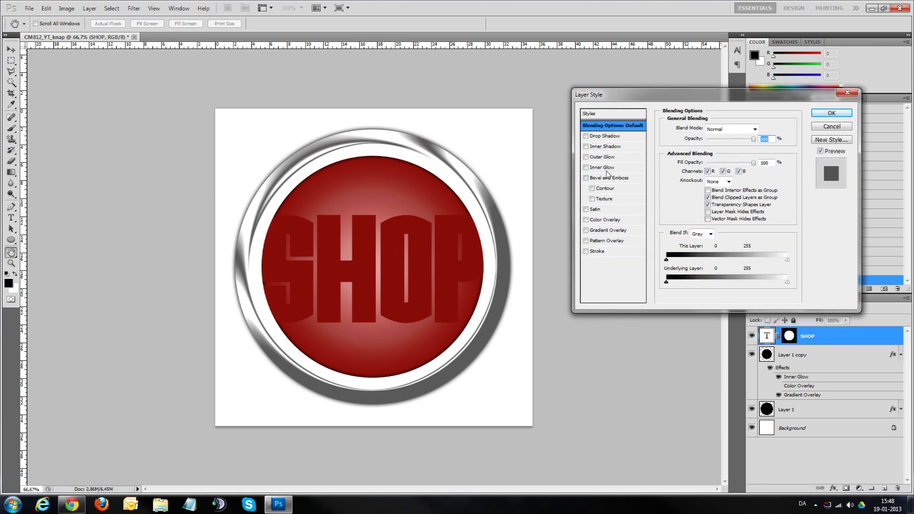
{"action": "left_click", "coordinate": [586, 146]}
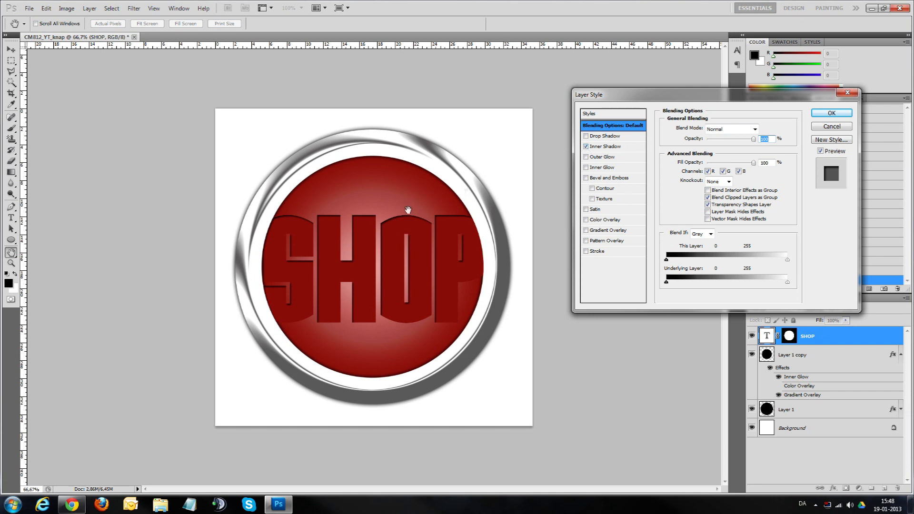
{"action": "left_click", "coordinate": [605, 147]}
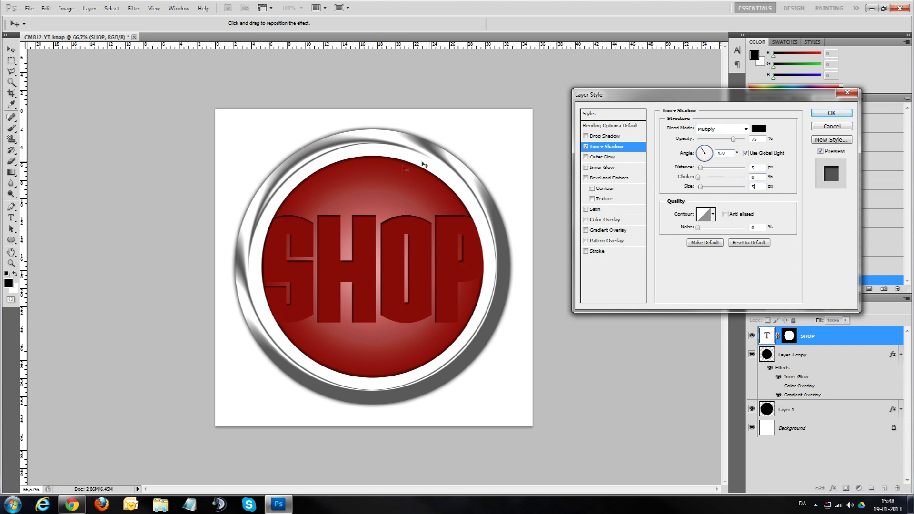
{"action": "left_click", "coordinate": [752, 168]}
{"action": "type", "text": "0"}
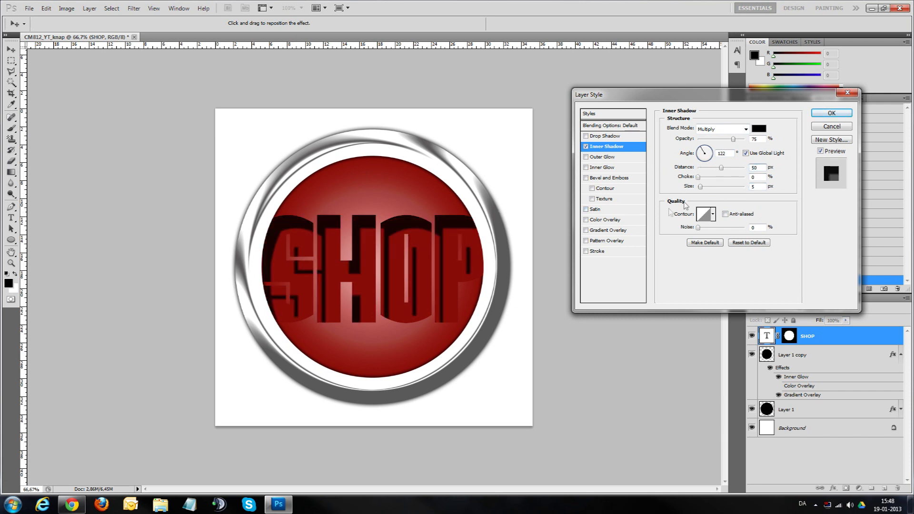
{"action": "key", "text": "BackSpace"}
{"action": "key", "text": "BackSpace"}
{"action": "type", "text": "10"}
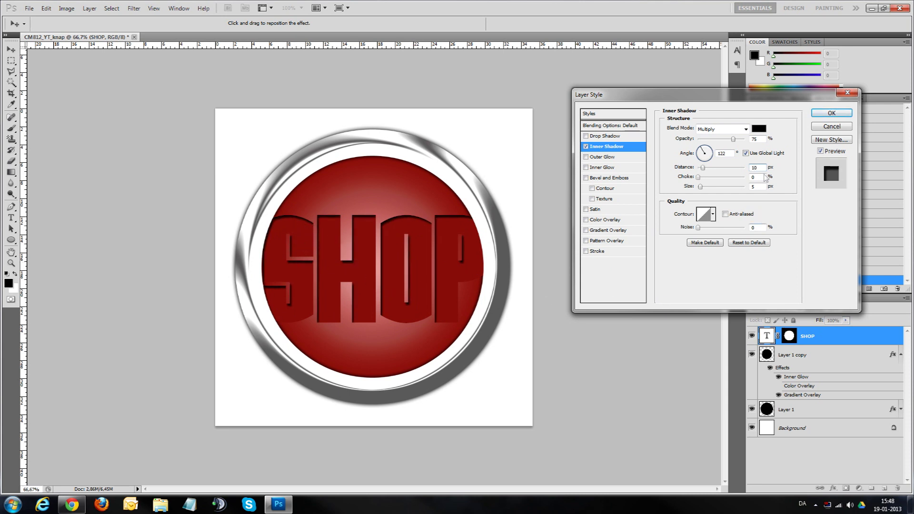
{"action": "key", "text": "BackSpace"}
{"action": "key", "text": "BackSpace"}
{"action": "type", "text": "5"}
{"action": "left_click", "coordinate": [756, 186]}
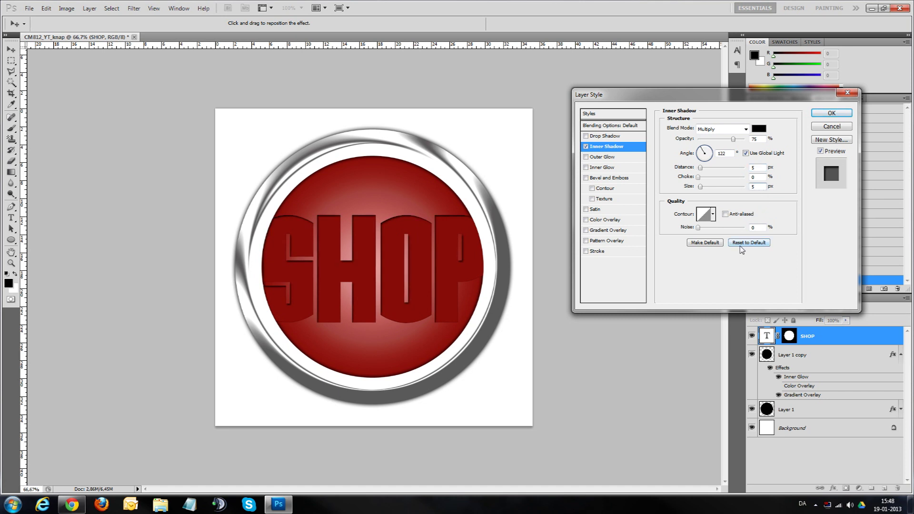
{"action": "key", "text": "BackSpace"}
{"action": "type", "text": "10"}
{"action": "left_click", "coordinate": [586, 147]}
{"action": "left_click", "coordinate": [586, 230]}
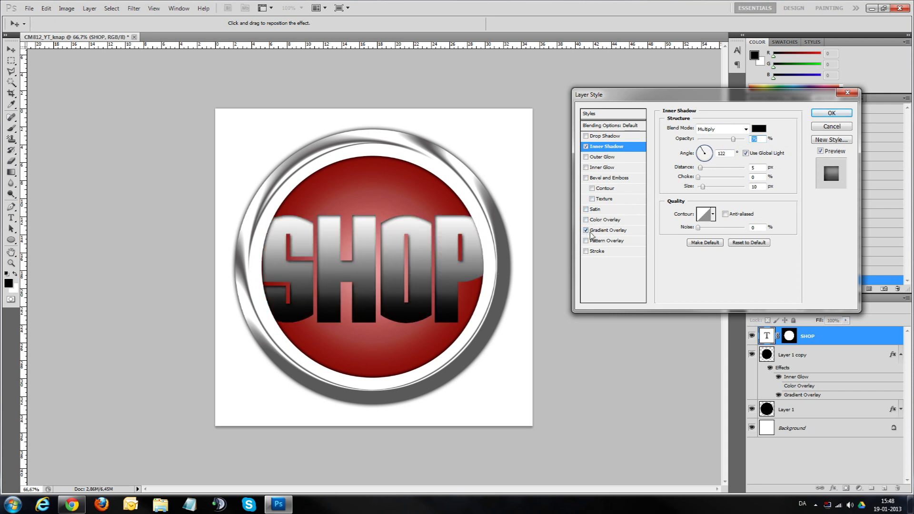
- Apply the transparent stripes preset as the Gradient Overlay at about 56% opacity
{"action": "left_click", "coordinate": [604, 232]}
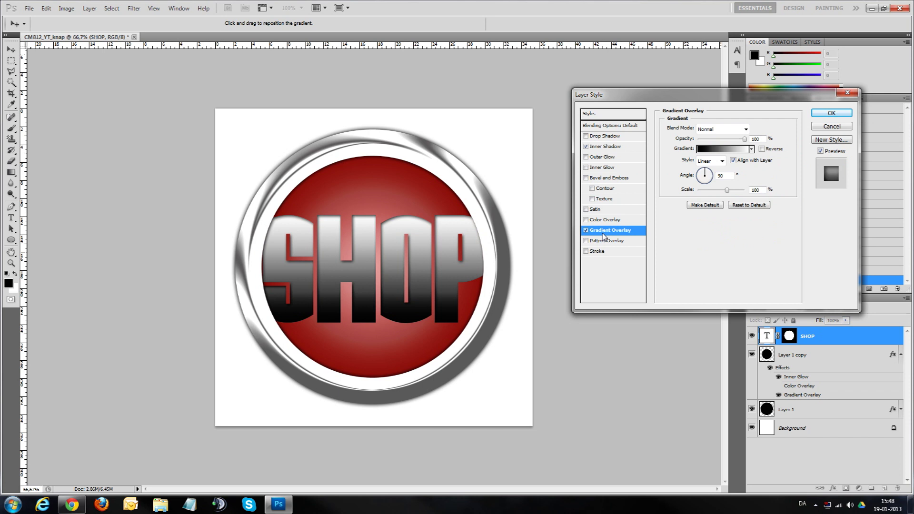
{"action": "left_click", "coordinate": [751, 149]}
{"action": "left_click", "coordinate": [723, 199]}
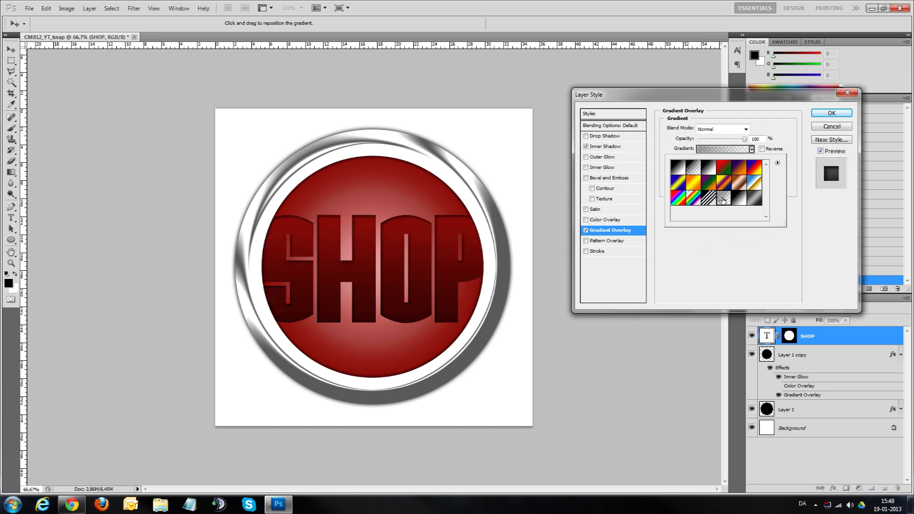
{"action": "left_click", "coordinate": [752, 149]}
{"action": "left_click", "coordinate": [752, 149]}
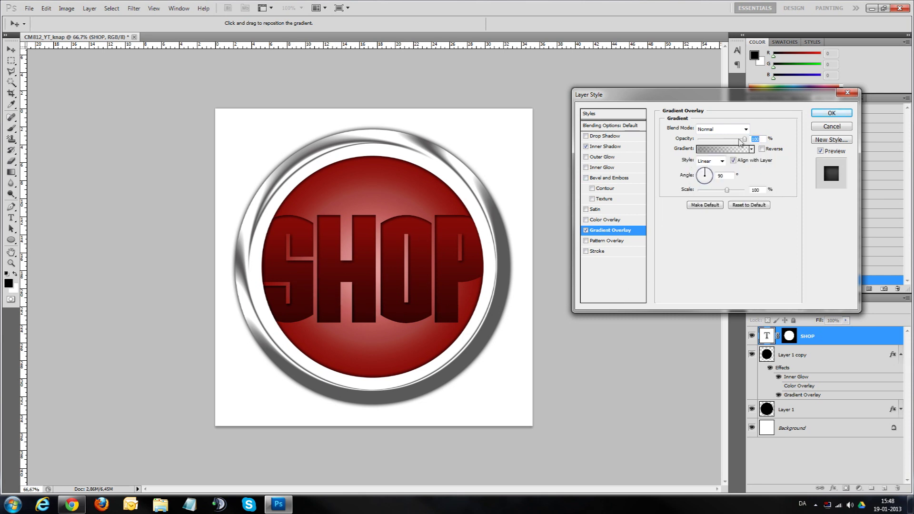
{"action": "left_click_drag", "start_coordinate": [744, 138], "coordinate": [727, 139]}
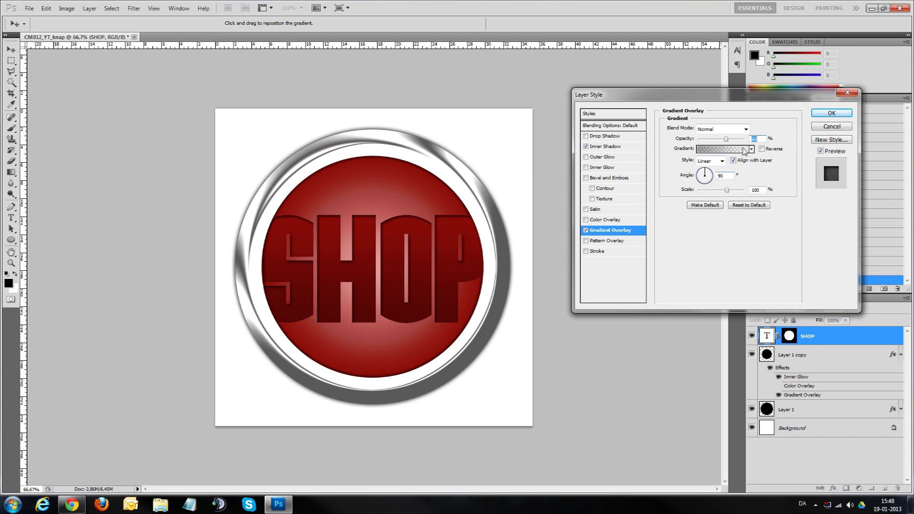
{"action": "left_click_drag", "start_coordinate": [726, 139], "coordinate": [723, 139]}
- Set the gradient overlay angle to 96° and apply the layer styles
{"action": "left_click", "coordinate": [702, 170]}
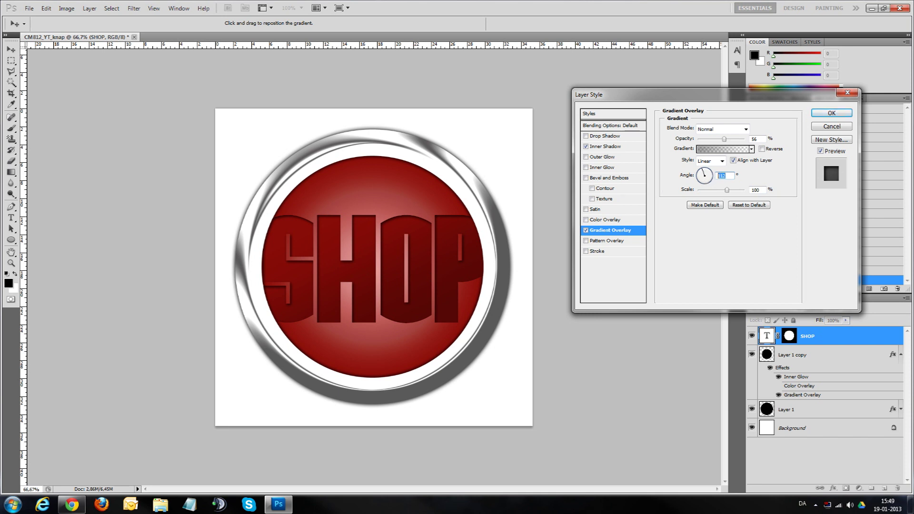
{"action": "type", "text": "95"}
{"action": "key", "text": "BackSpace"}
{"action": "type", "text": "6"}
{"action": "left_click", "coordinate": [821, 114]}
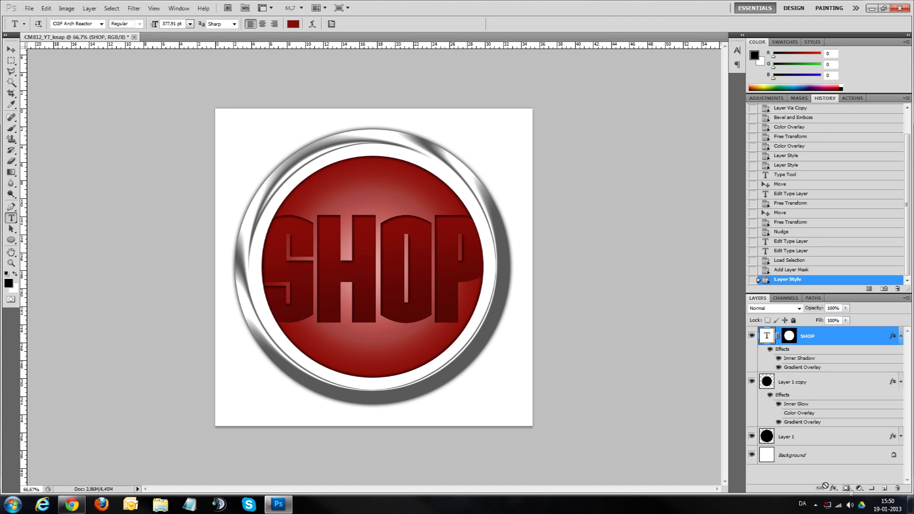
- On a new layer, draw a white ellipse over the SH letters and rotate it about -30°
{"action": "left_click", "coordinate": [883, 488]}
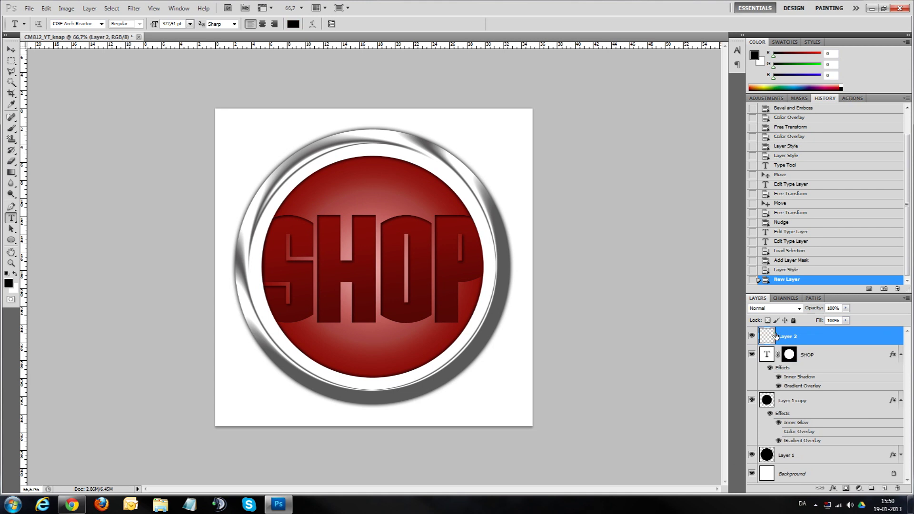
{"action": "left_click", "coordinate": [12, 240]}
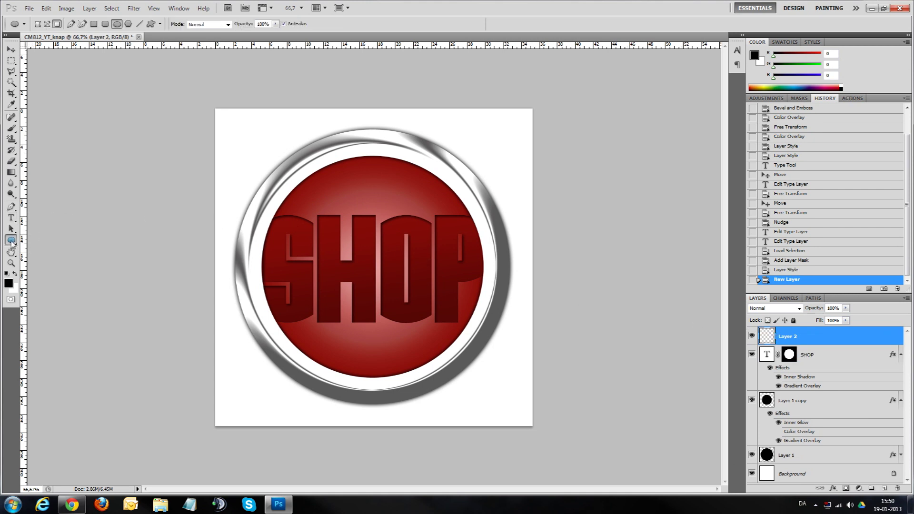
{"action": "left_click", "coordinate": [14, 274]}
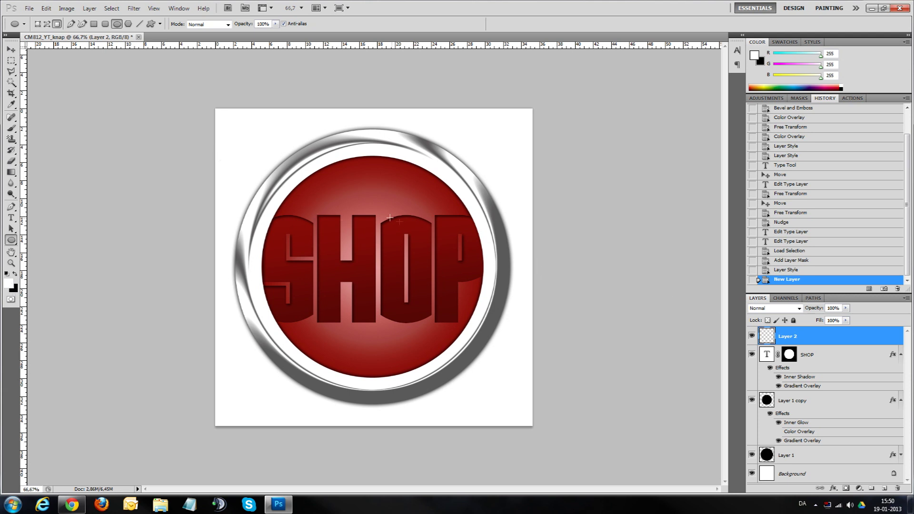
{"action": "left_click_drag", "start_coordinate": [300, 203], "coordinate": [368, 232]}
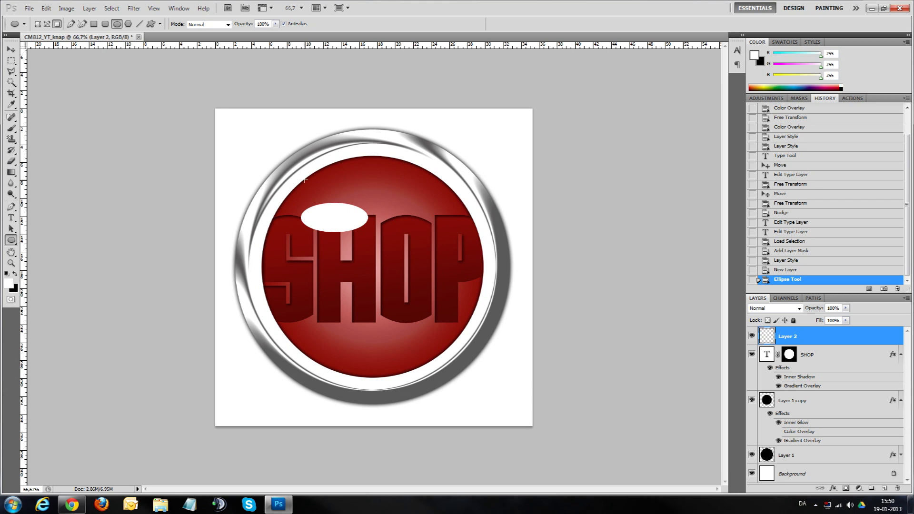
{"action": "key", "text": "ctrl+t"}
{"action": "left_click_drag", "start_coordinate": [328, 186], "coordinate": [329, 210]}
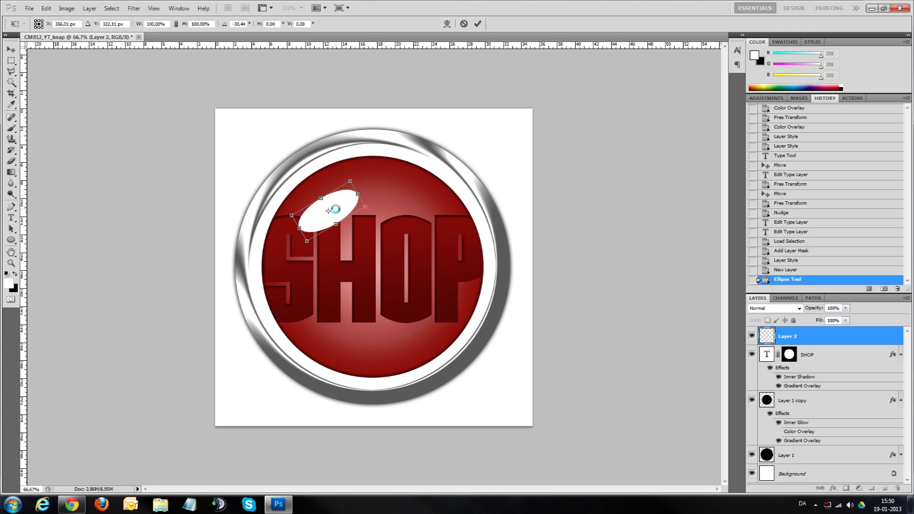
{"action": "left_click_drag", "start_coordinate": [329, 210], "coordinate": [330, 210]}
{"action": "left_click", "coordinate": [477, 23]}
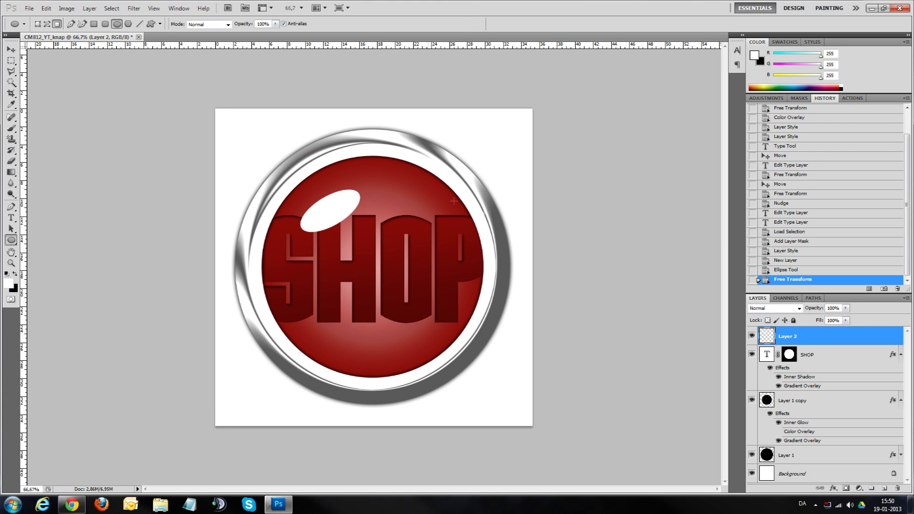
- Give Layer 2 a white Outer Glow at 100% opacity, range about 30, enlarged size
{"action": "double_click", "coordinate": [841, 338]}
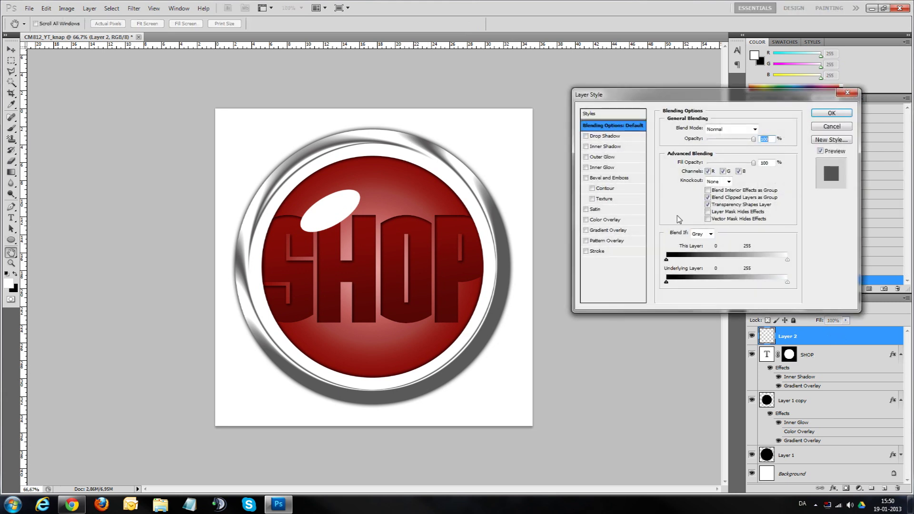
{"action": "left_click", "coordinate": [606, 160]}
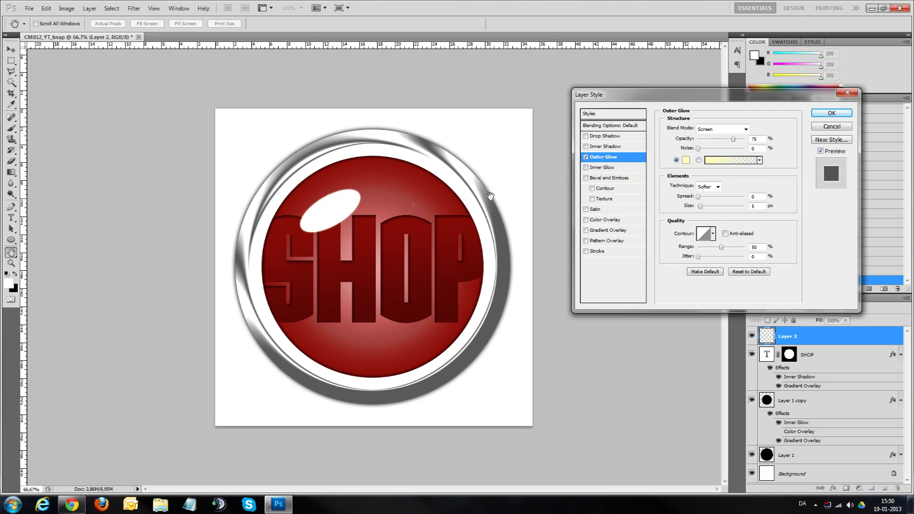
{"action": "left_click", "coordinate": [686, 161]}
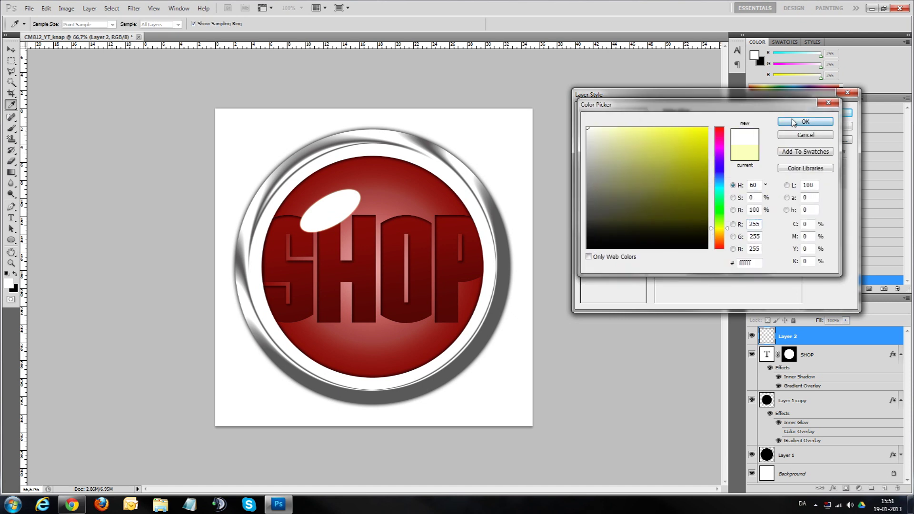
{"action": "left_click", "coordinate": [750, 125]}
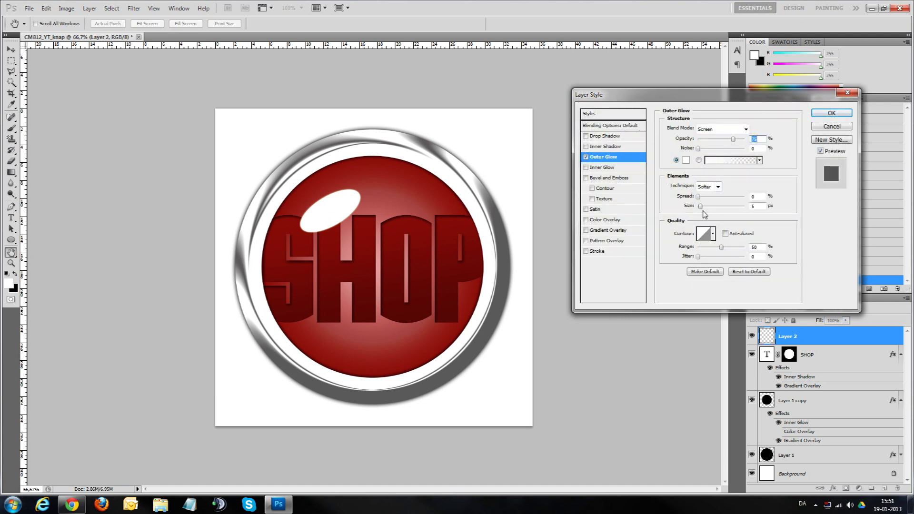
{"action": "left_click_drag", "start_coordinate": [700, 206], "coordinate": [707, 207]}
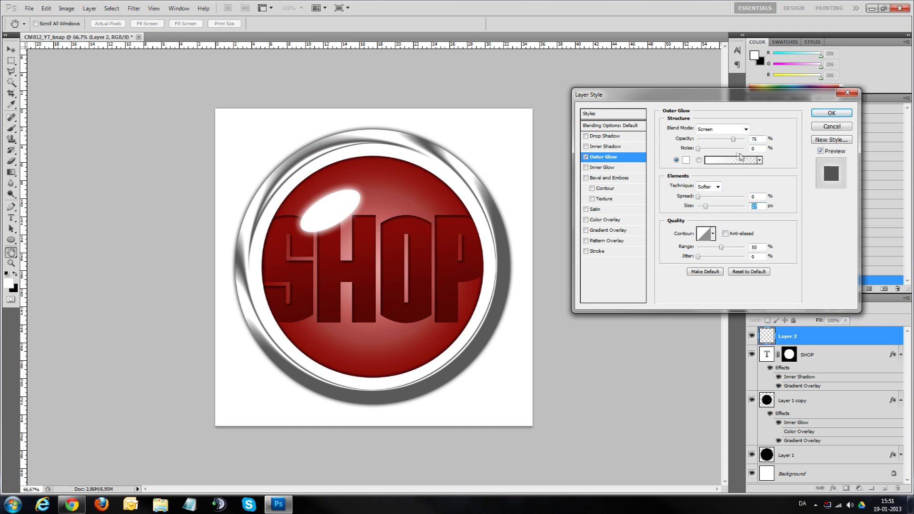
{"action": "left_click_drag", "start_coordinate": [733, 139], "coordinate": [745, 139]}
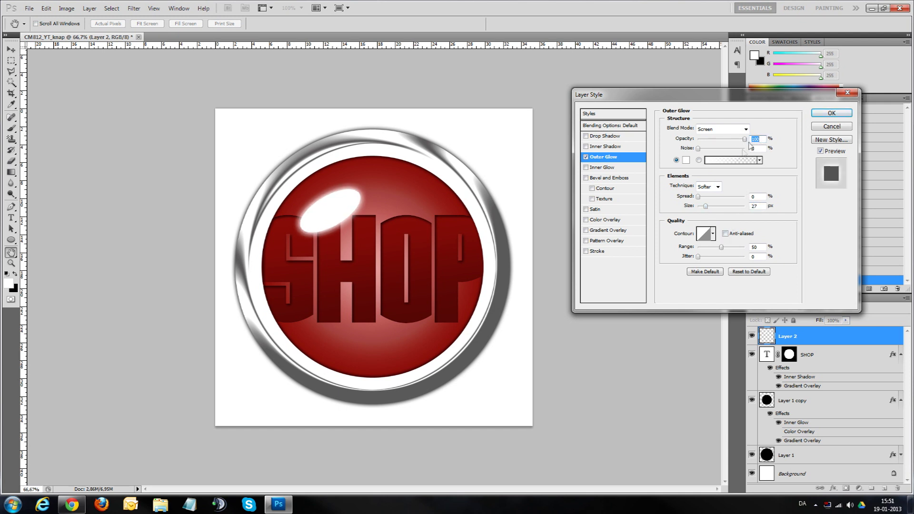
{"action": "left_click_drag", "start_coordinate": [718, 252], "coordinate": [714, 247]}
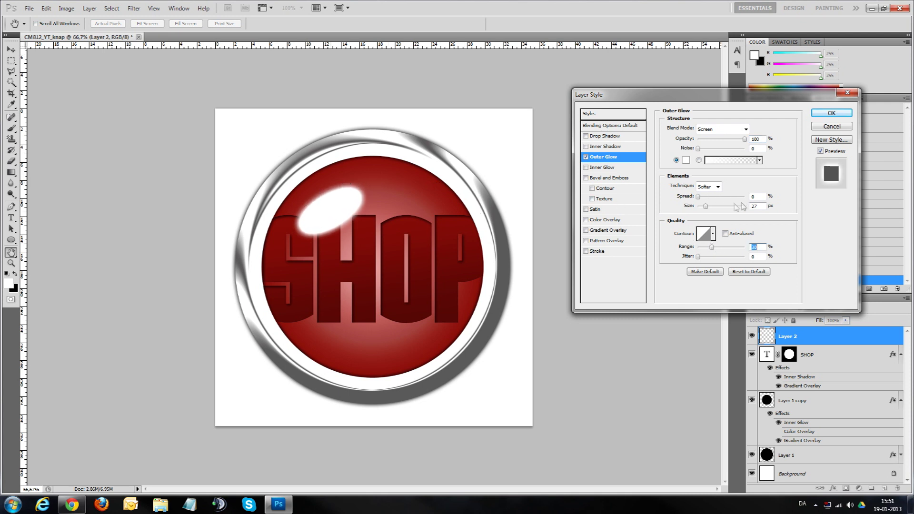
{"action": "left_click_drag", "start_coordinate": [705, 206], "coordinate": [709, 206]}
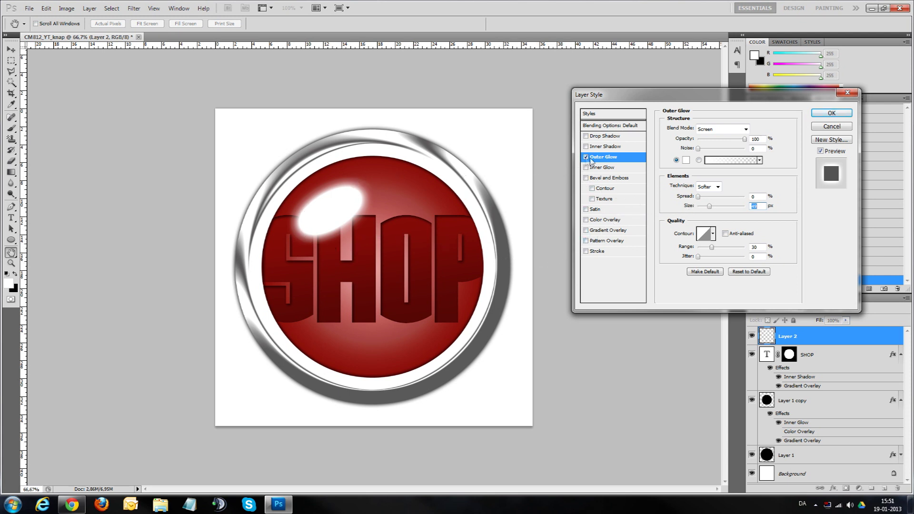
{"action": "left_click", "coordinate": [831, 113]}
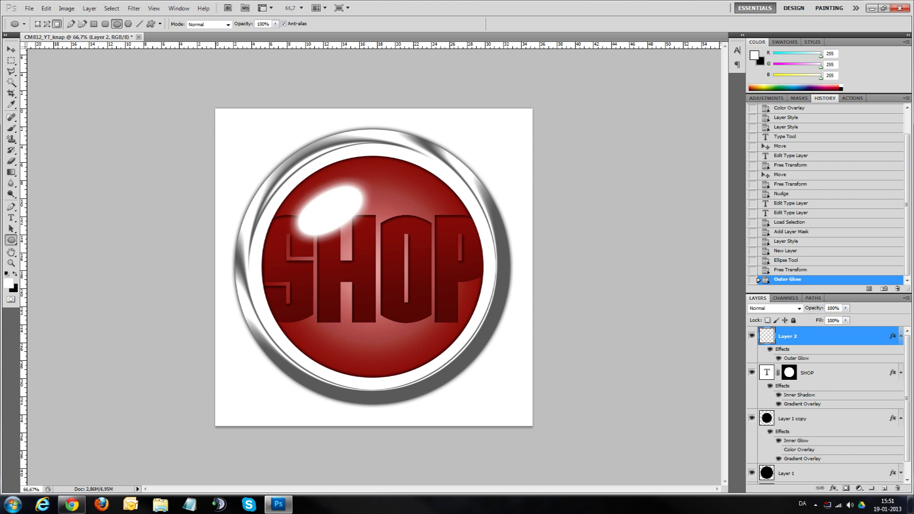
- Set Layer 2's gloss highlight to 30% opacity, nudge it upward, and add empty Layer 3
{"action": "type", "text": "0"}
{"action": "type", "text": "2"}
{"action": "key", "text": "Return"}
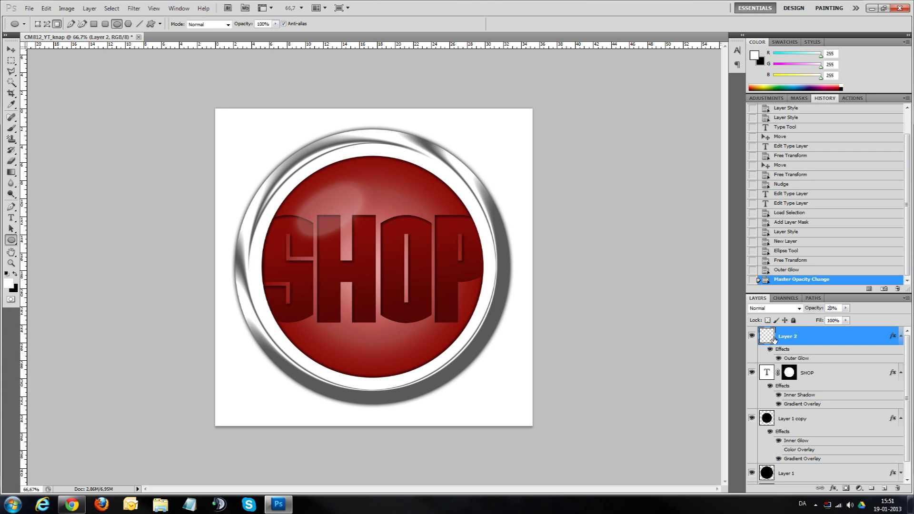
{"action": "key", "text": "3"}
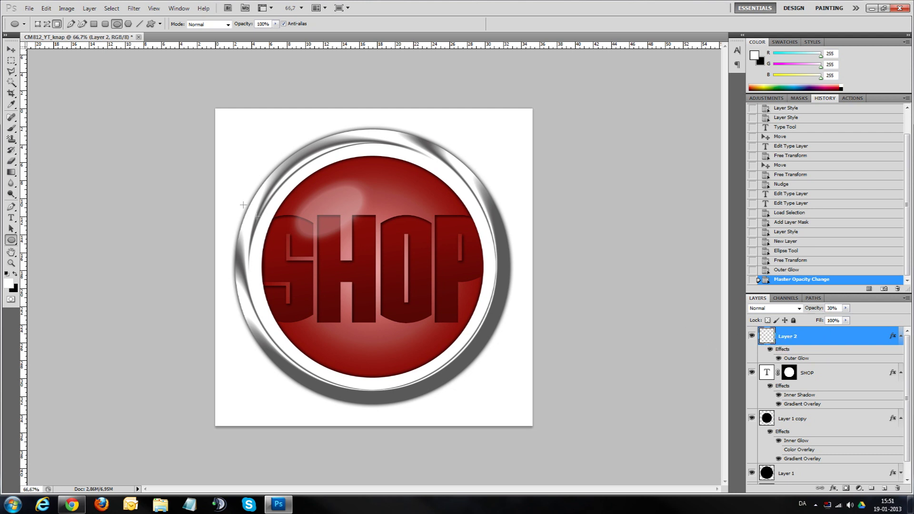
{"action": "left_click", "coordinate": [11, 49]}
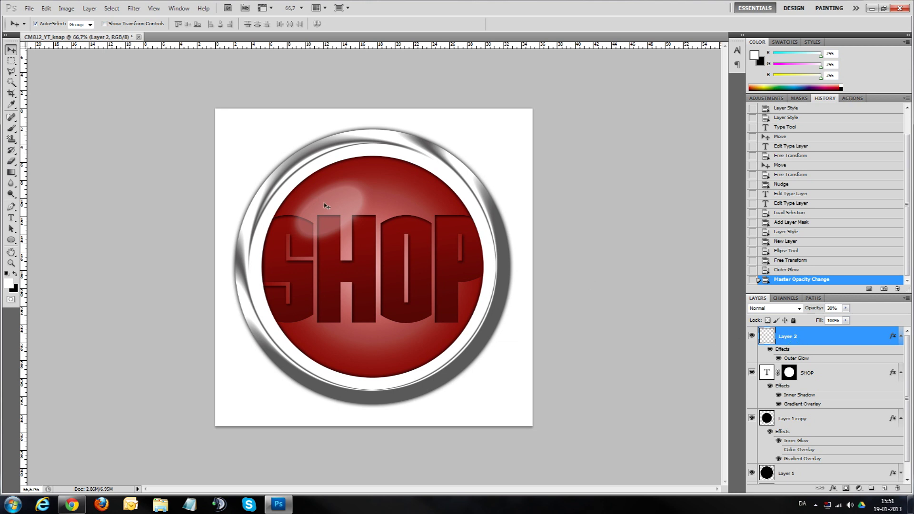
{"action": "mouse_move", "coordinate": [340, 214]}
{"action": "left_mouse_down"}
{"action": "mouse_move", "coordinate": [414, 327]}
{"action": "mouse_move", "coordinate": [321, 313]}
{"action": "mouse_move", "coordinate": [360, 231]}
{"action": "mouse_move", "coordinate": [342, 217]}
{"action": "left_mouse_up"}
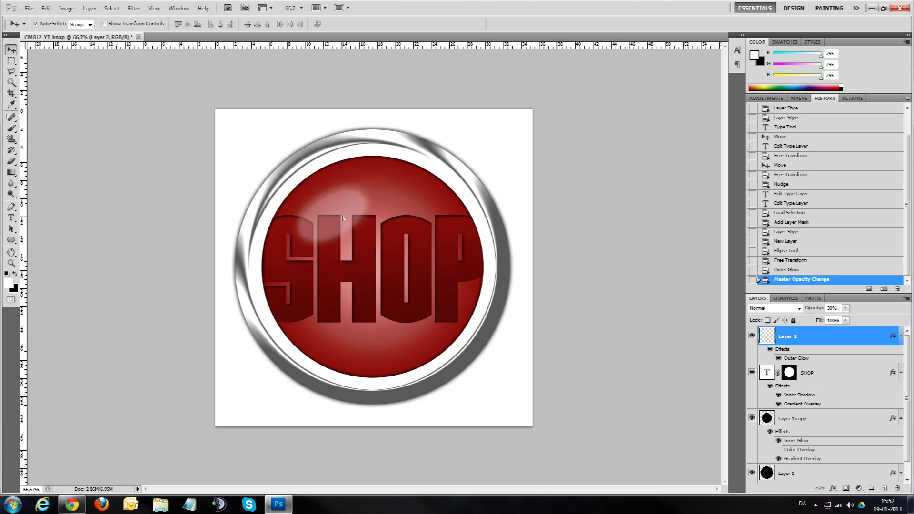
{"action": "left_click_drag", "start_coordinate": [341, 216], "coordinate": [344, 212]}
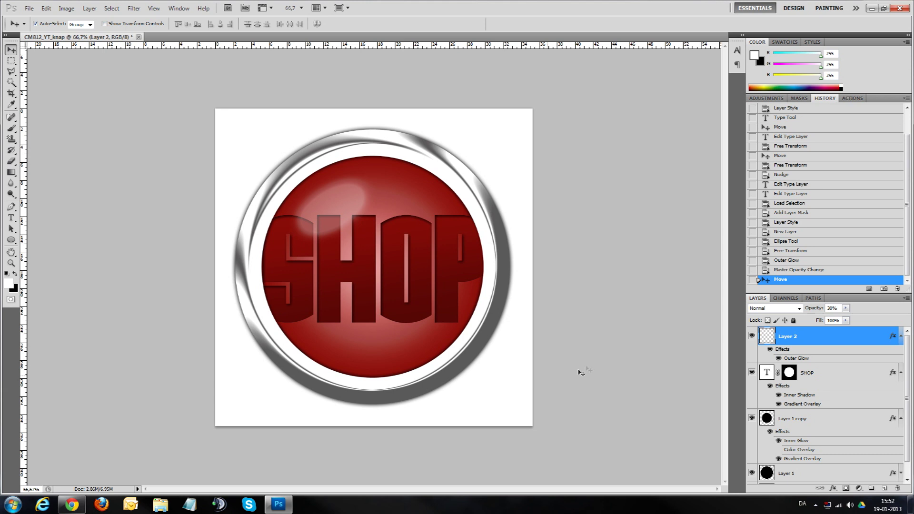
{"action": "left_click", "coordinate": [884, 489]}
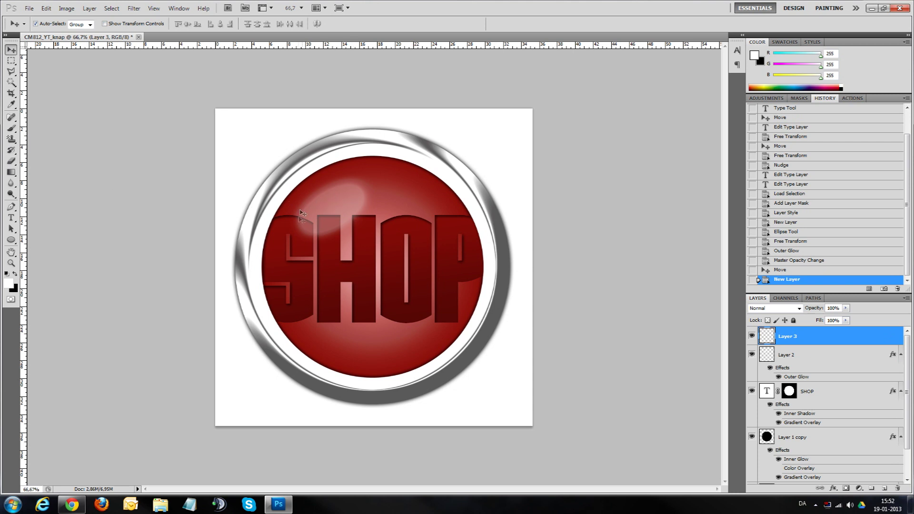
- Paint a soft white highlight on the button's upper left with a 168 px, 0%-hardness brush
{"action": "left_click", "coordinate": [12, 130]}
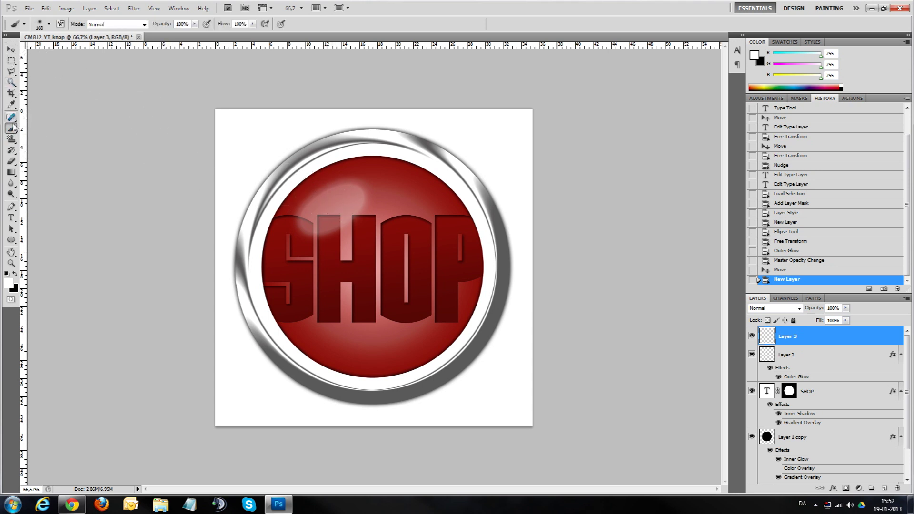
{"action": "left_click", "coordinate": [49, 24]}
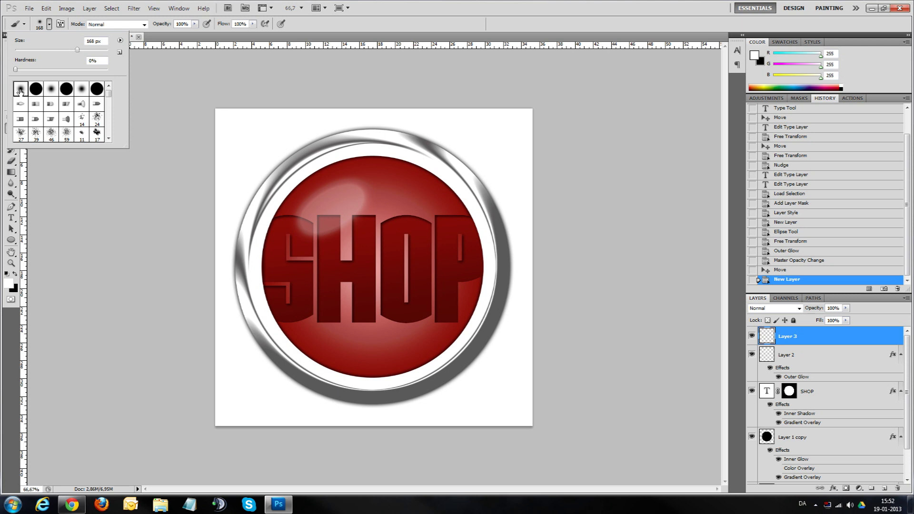
{"action": "left_click", "coordinate": [47, 24]}
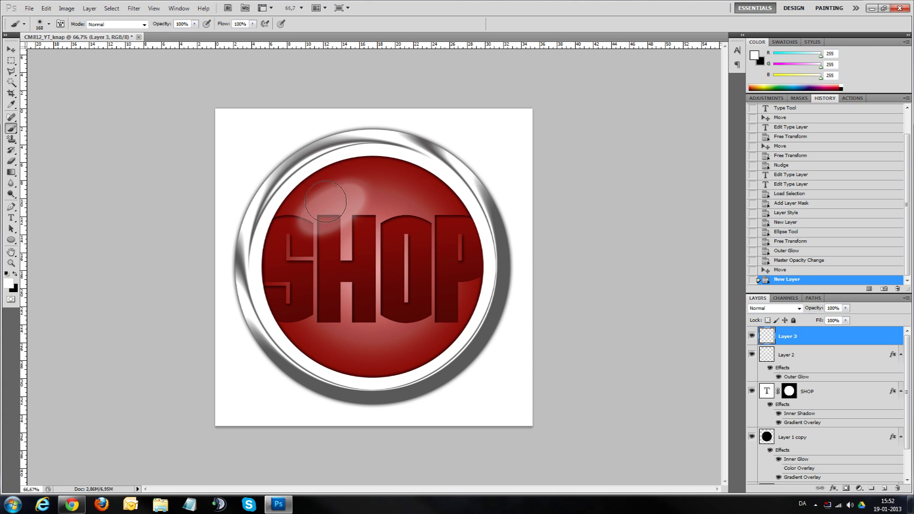
{"action": "left_click", "coordinate": [325, 201]}
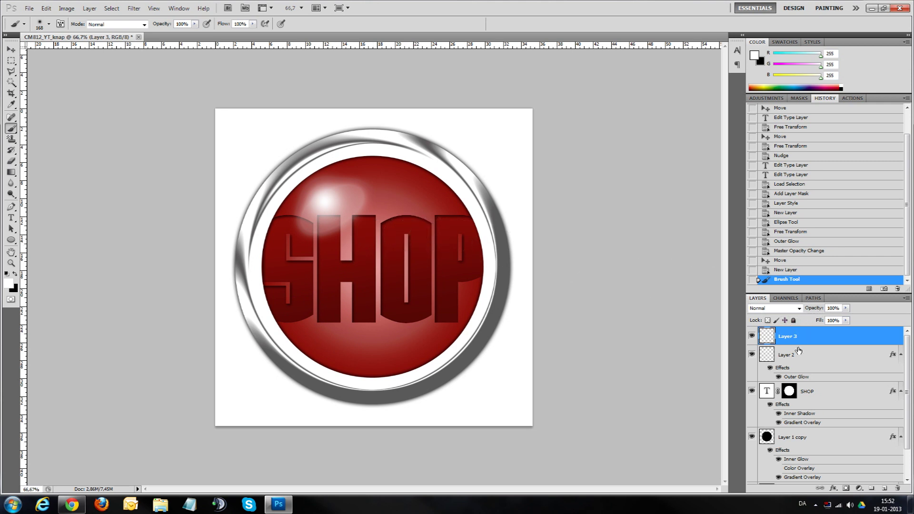
- Set Layer 3's opacity to 90% and nudge the white highlight into its final position
{"action": "type", "text": "70"}
{"action": "key", "text": "Return"}
{"action": "type", "text": "80"}
{"action": "key", "text": "Return"}
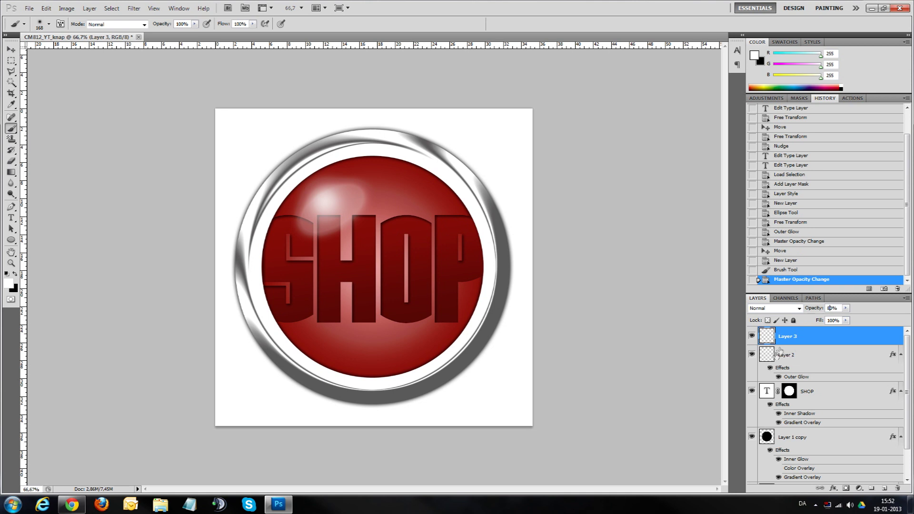
{"action": "type", "text": "90"}
{"action": "key", "text": "Return"}
{"action": "left_click", "coordinate": [11, 50]}
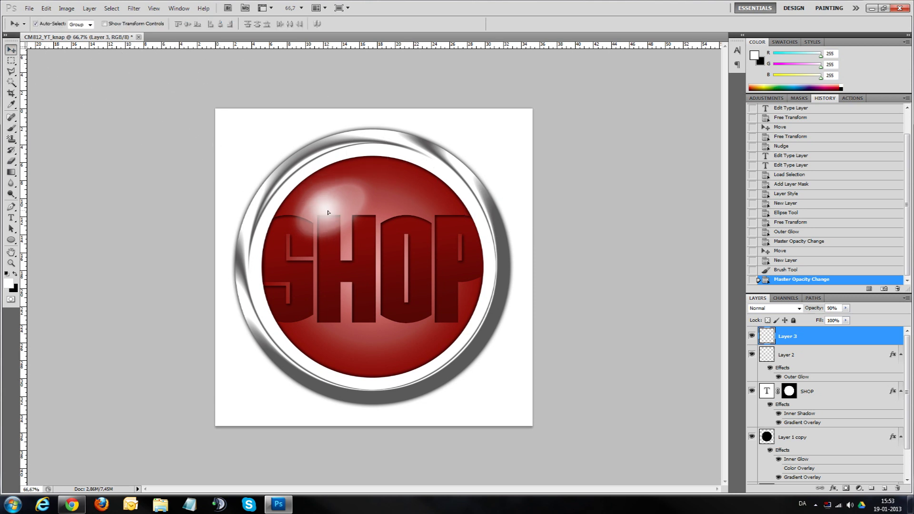
{"action": "left_click_drag", "start_coordinate": [330, 209], "coordinate": [327, 209]}
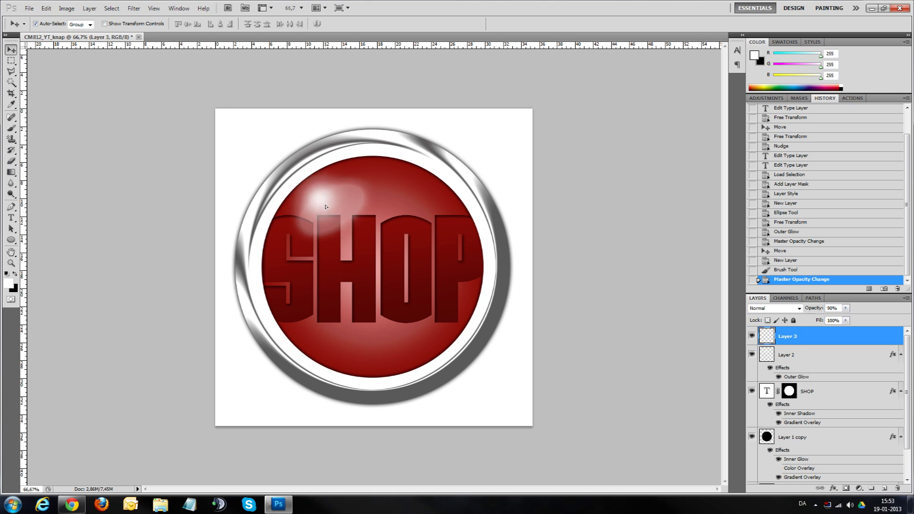
{"action": "left_click_drag", "start_coordinate": [327, 209], "coordinate": [326, 208]}
{"action": "key", "text": "ctrl+minus"}
{"action": "key", "text": "ctrl+minus"}
{"action": "key", "text": "ctrl+minus"}
{"action": "key", "text": "ctrl+plus"}
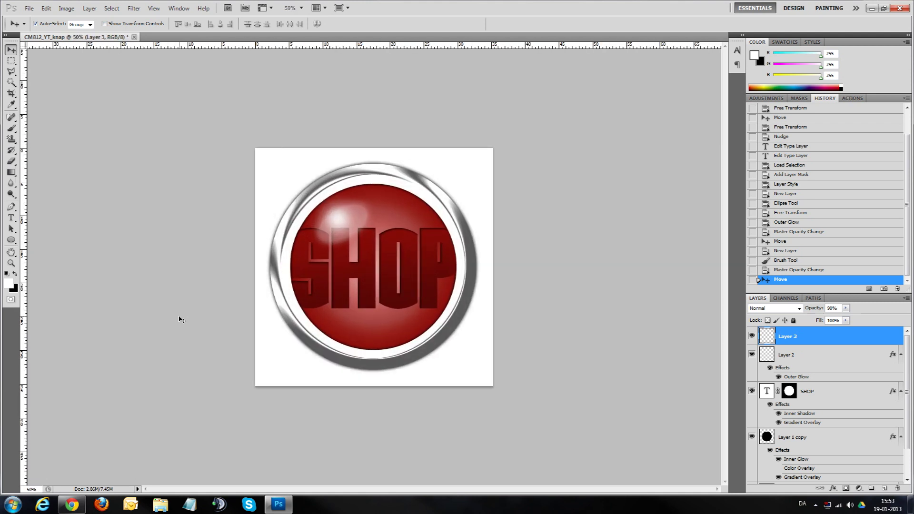
{"action": "key", "text": "ctrl+plus"}
{"action": "key", "text": "ctrl+plus"}
{"action": "key", "text": "ctrl+minus"}
{"action": "key", "text": "ctrl+minus"}
{"action": "key", "text": "ctrl+plus"}
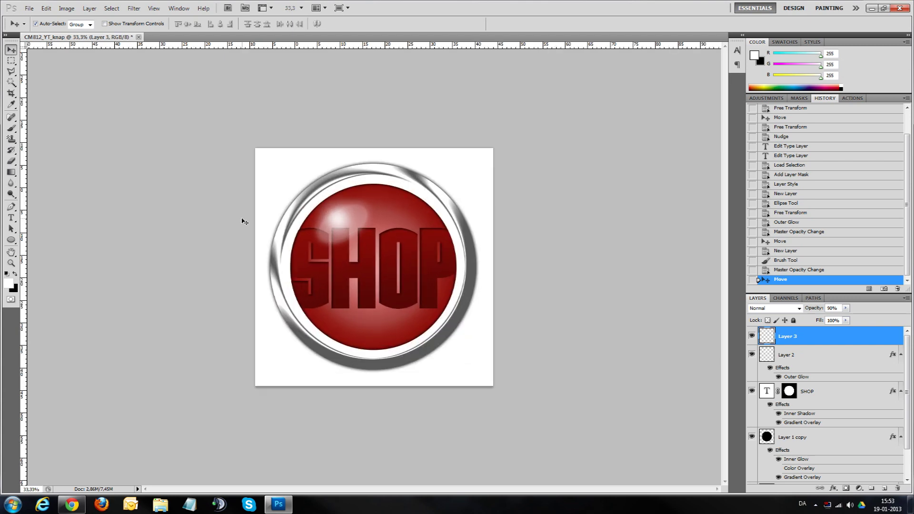
{"action": "key", "text": "ctrl+plus"}
{"action": "key", "text": "ctrl+plus"}
{"action": "key", "text": "ctrl+minus"}
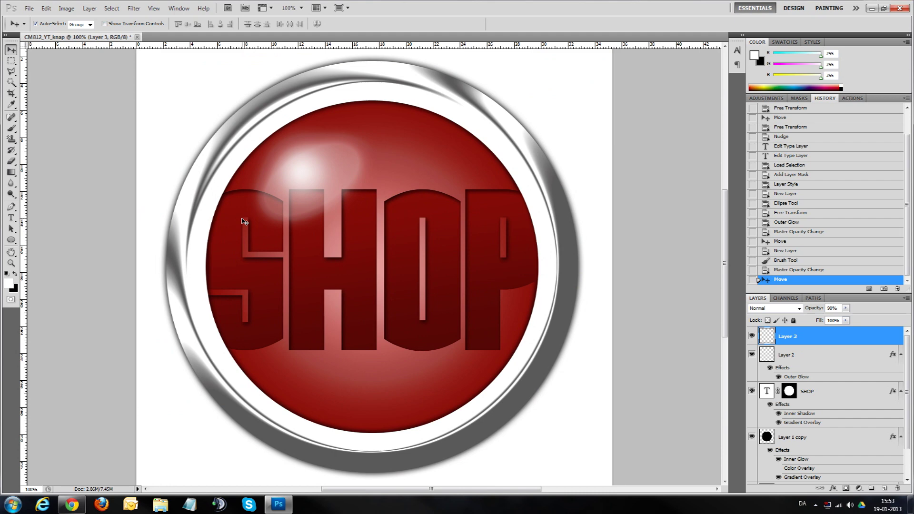
{"action": "key", "text": "ctrl+minus"}
{"action": "key", "text": "ctrl+plus"}
{"action": "key", "text": "ctrl+minus"}
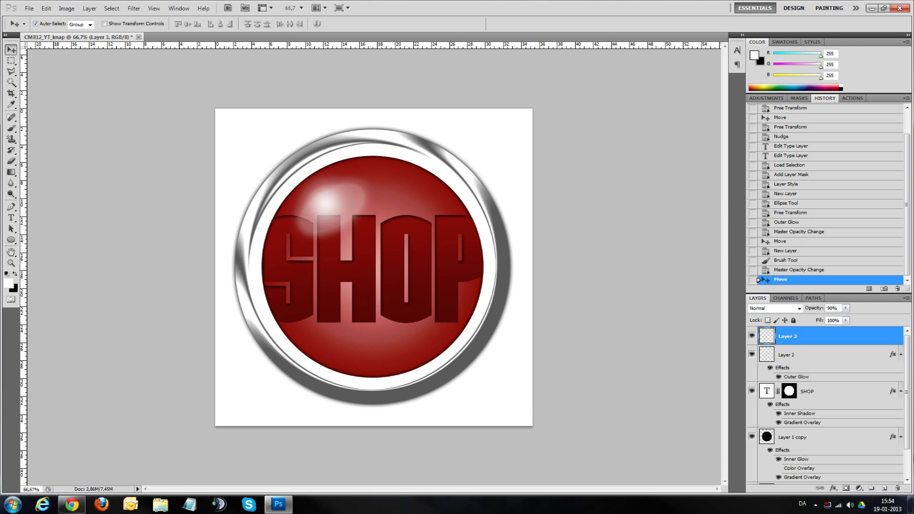
{"action": "scroll", "coordinate": [907, 419], "scroll_direction": "down", "scroll_amount": 2}
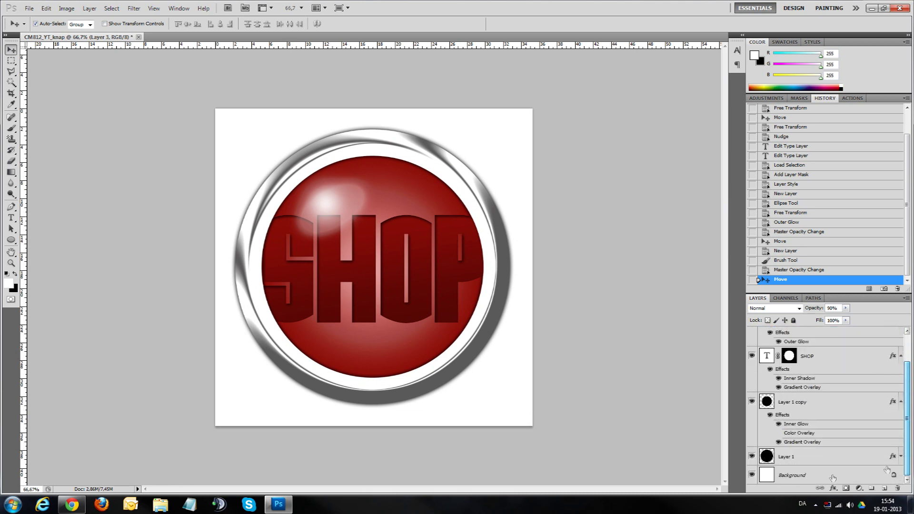
{"action": "left_click", "coordinate": [803, 476]}
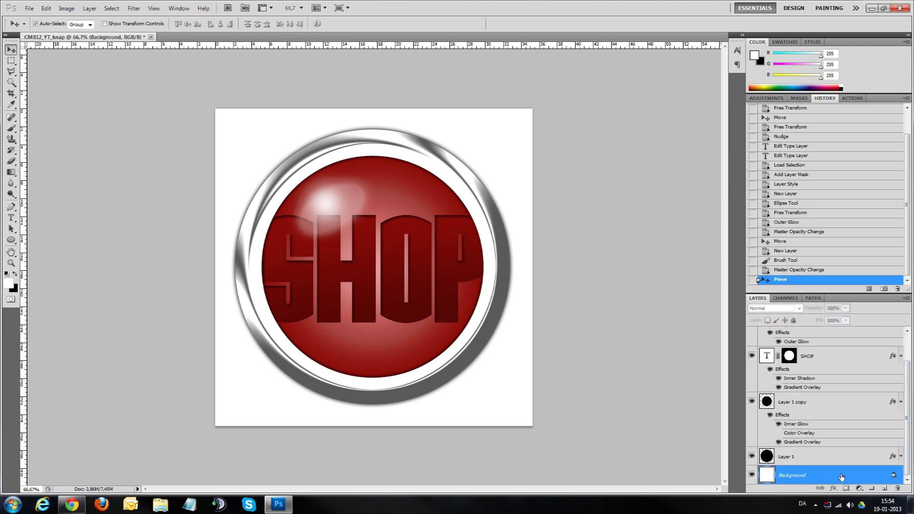
- Hide the white Background layer and save the button as transparent PNG CM812_YT_knap.png
{"action": "left_click", "coordinate": [752, 476]}
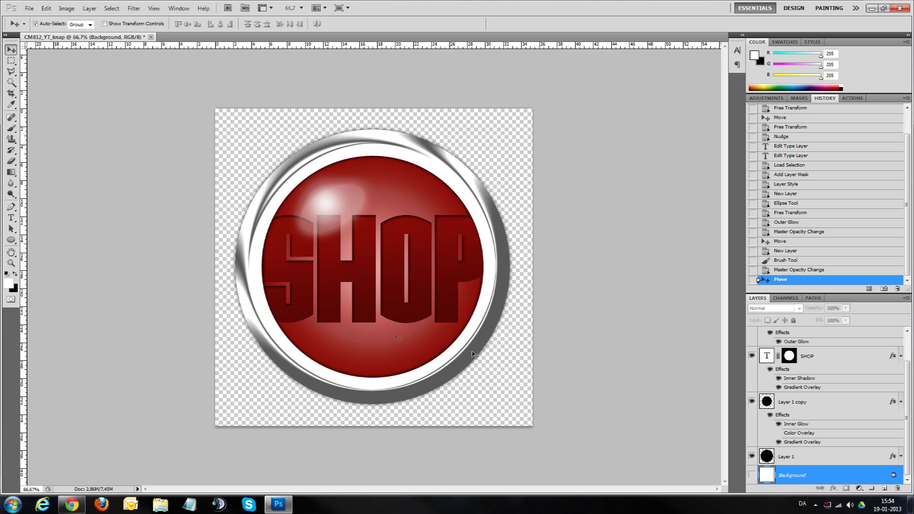
{"action": "left_click", "coordinate": [29, 8]}
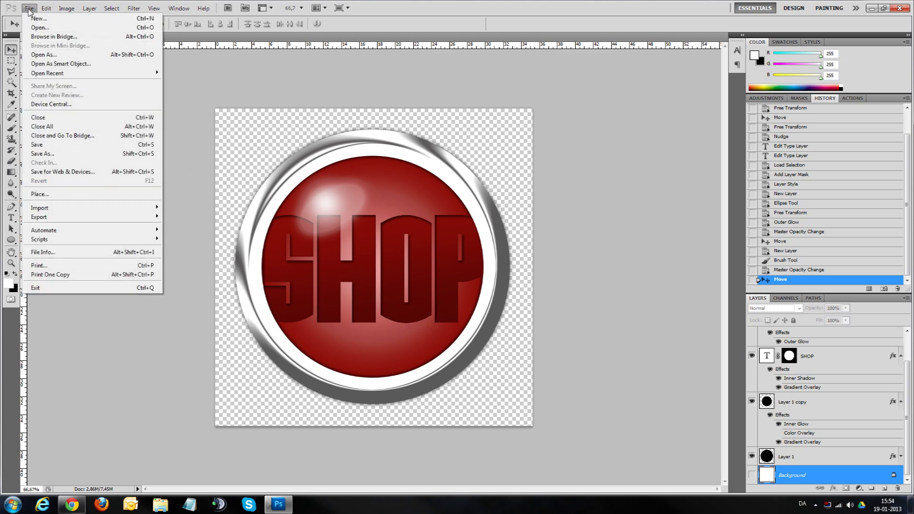
{"action": "left_click", "coordinate": [50, 153]}
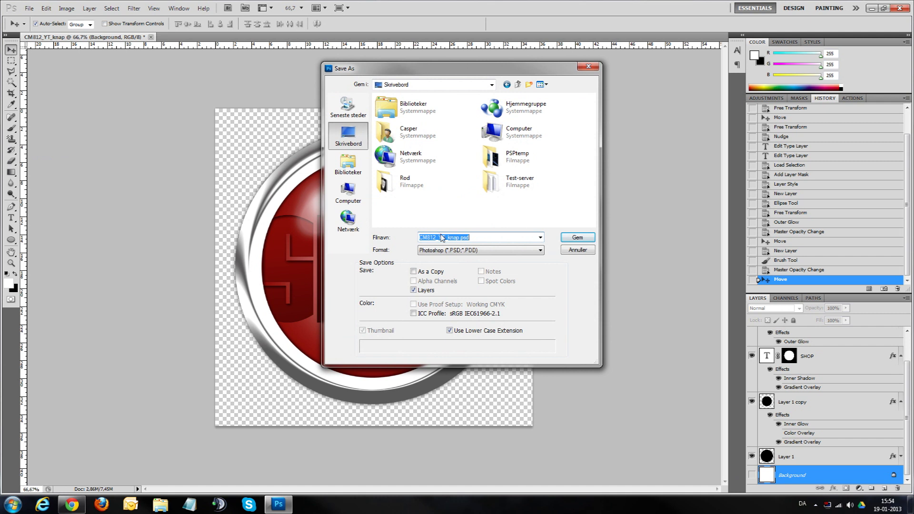
{"action": "left_click", "coordinate": [508, 251]}
{"action": "left_click", "coordinate": [445, 348]}
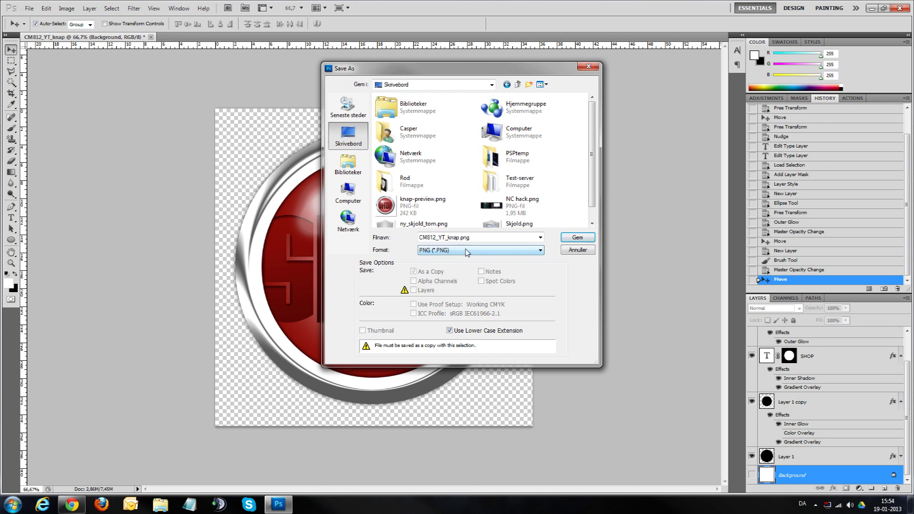
{"action": "left_click", "coordinate": [578, 239]}
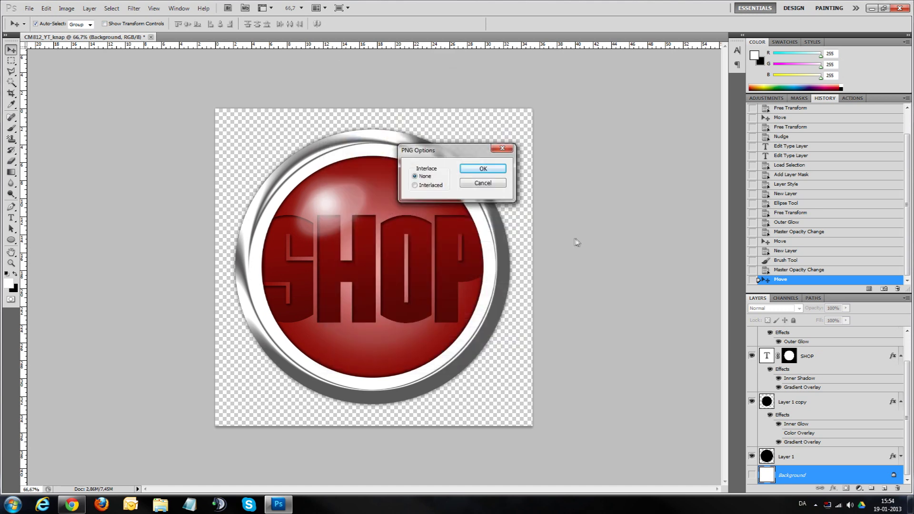
{"action": "left_click", "coordinate": [482, 170]}
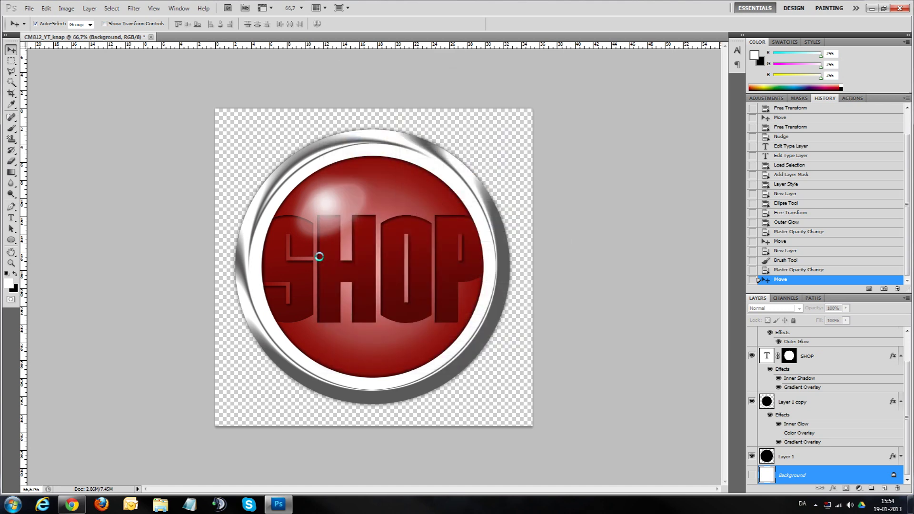
{"action": "left_click", "coordinate": [865, 9]}
{"action": "double_click", "coordinate": [63, 251]}
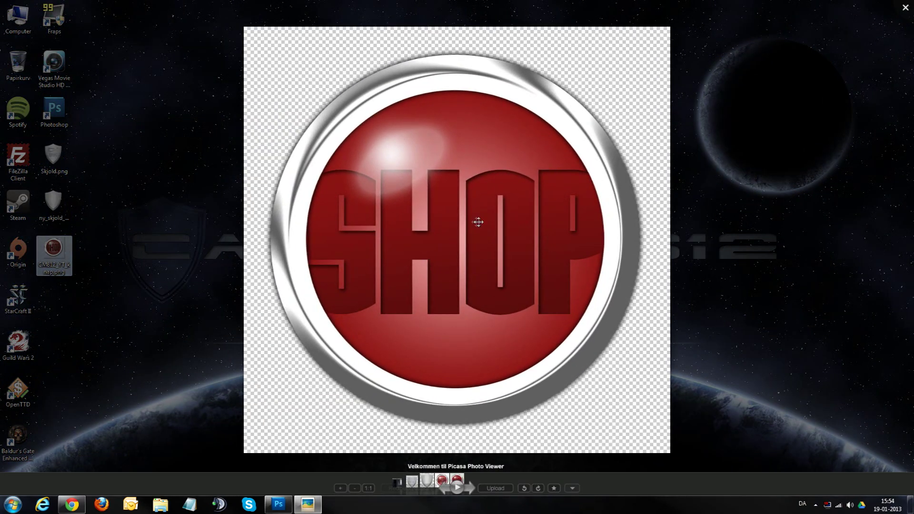
{"action": "left_click", "coordinate": [905, 8]}
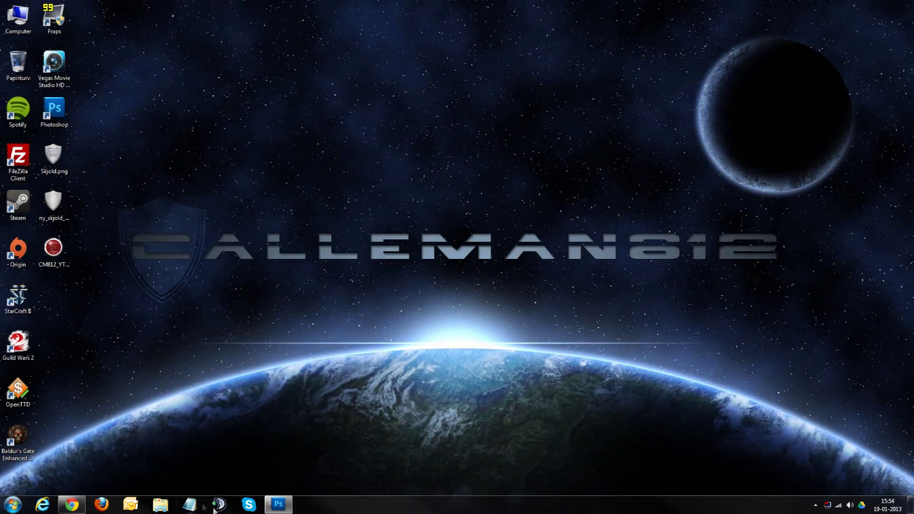
{"action": "left_click", "coordinate": [283, 510]}
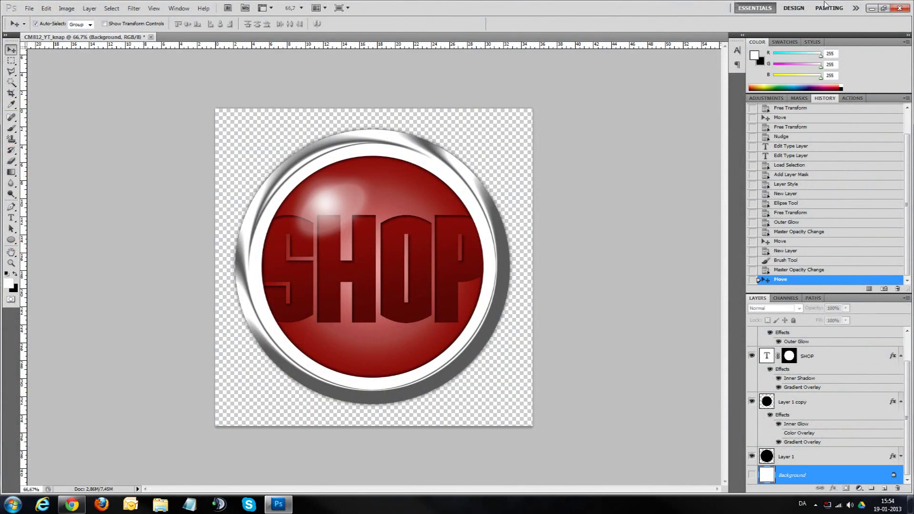
{"action": "left_click", "coordinate": [884, 8]}
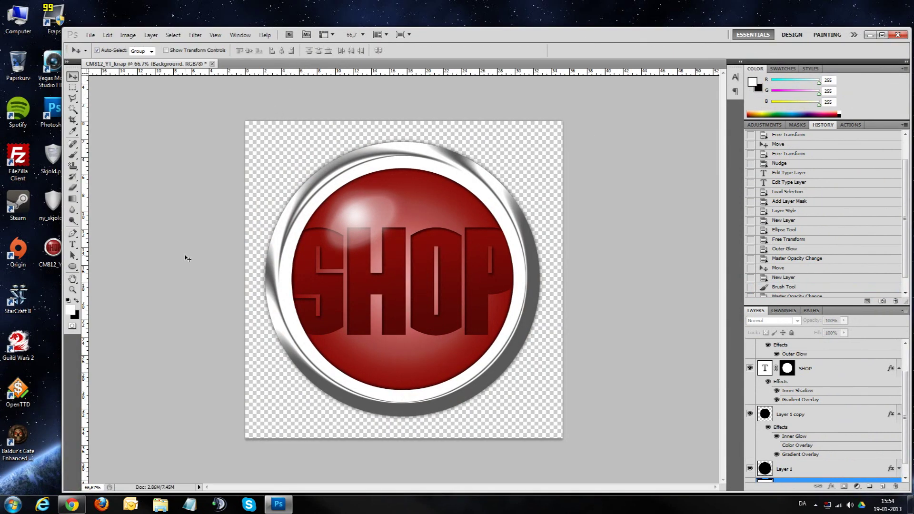
- Create a new 1000×1000 px document filled with the black background colour
{"action": "left_click", "coordinate": [90, 36]}
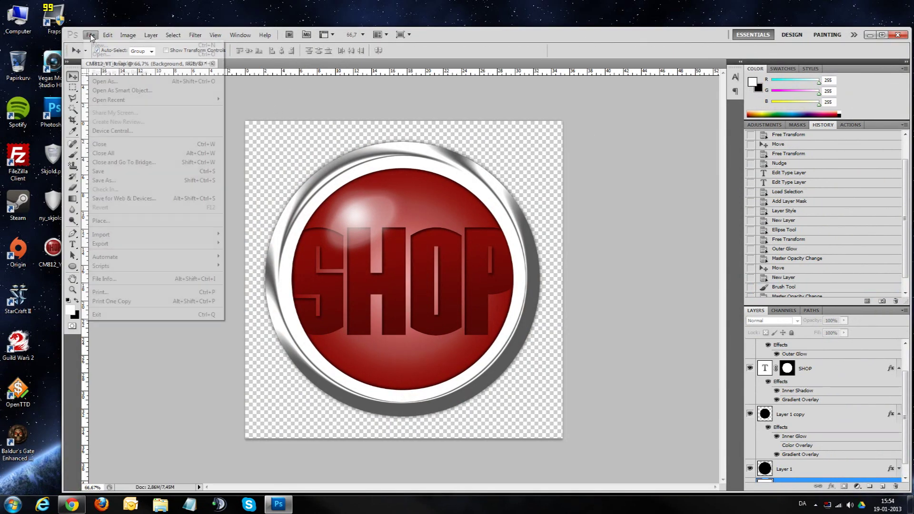
{"action": "left_click", "coordinate": [98, 45]}
{"action": "left_click", "coordinate": [286, 239]}
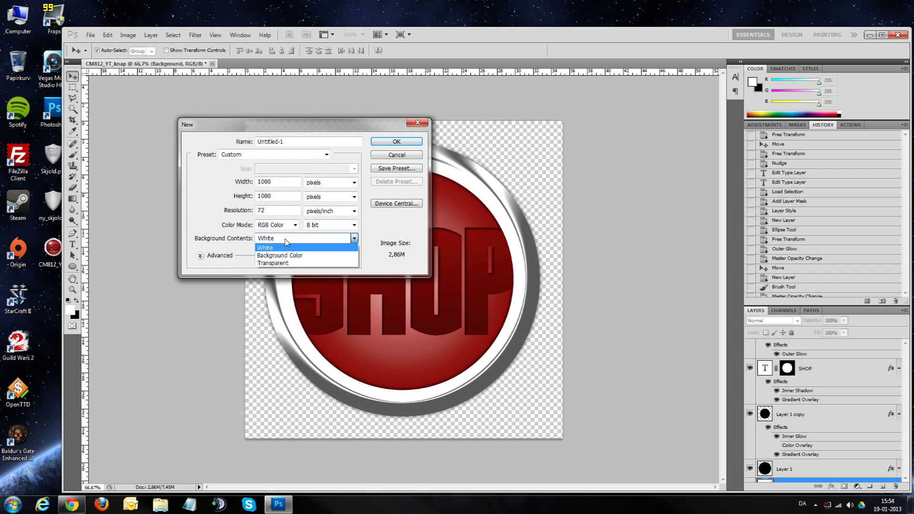
{"action": "left_click", "coordinate": [273, 256]}
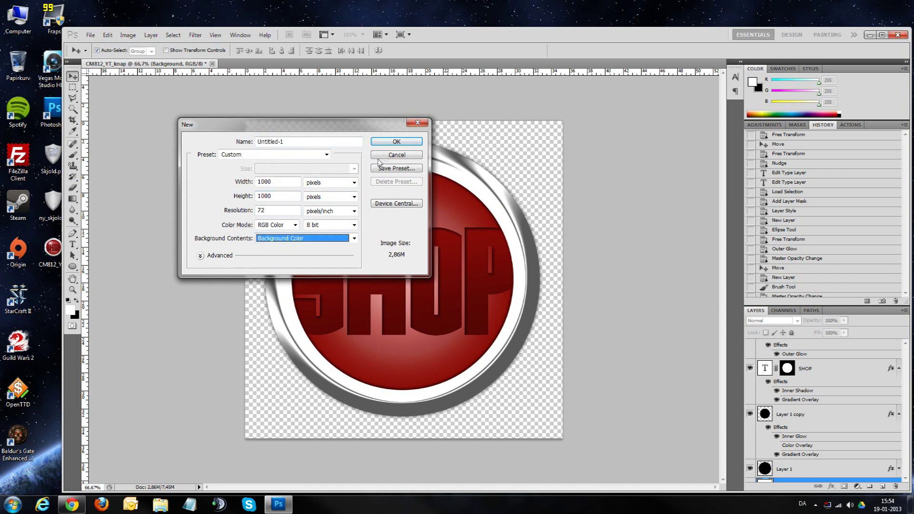
{"action": "left_click", "coordinate": [391, 142]}
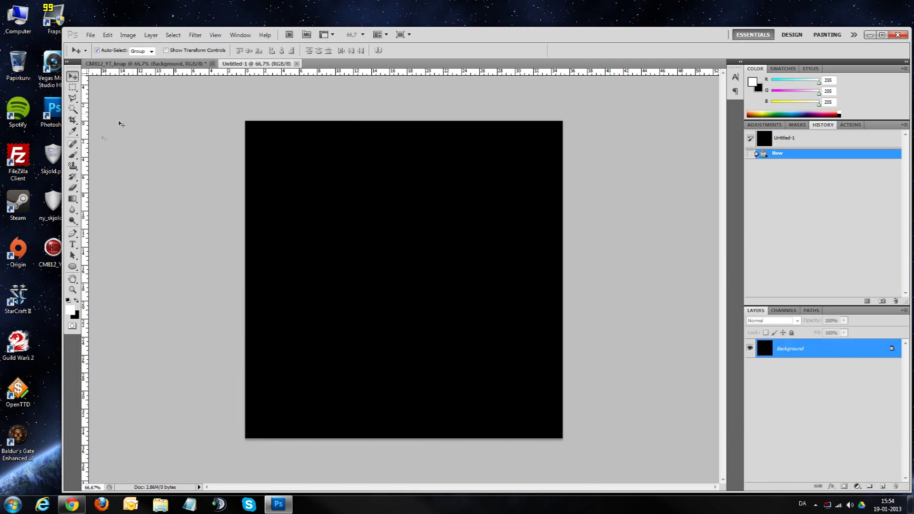
- Place CM812_YT_knap.png on the black canvas, scale it to about a quarter and centre it
{"action": "left_click_drag", "start_coordinate": [467, 39], "coordinate": [519, 34]}
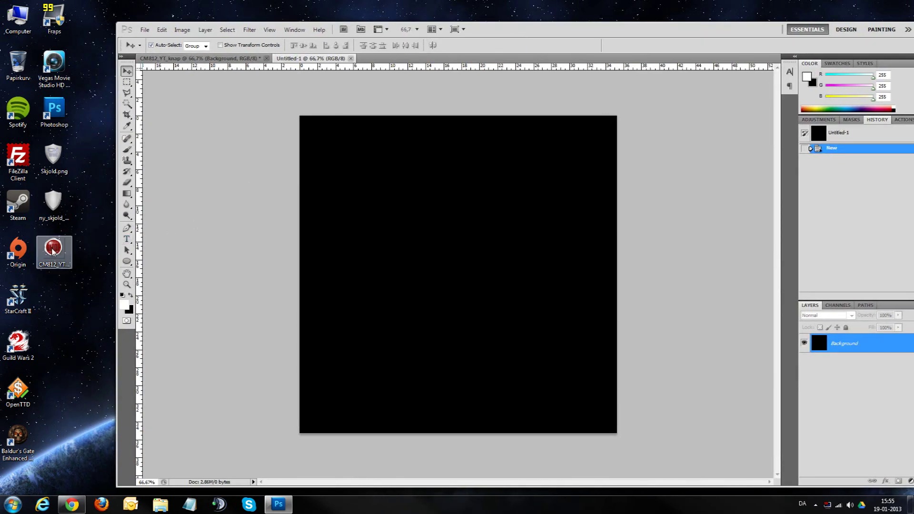
{"action": "left_click_drag", "start_coordinate": [53, 252], "coordinate": [362, 240]}
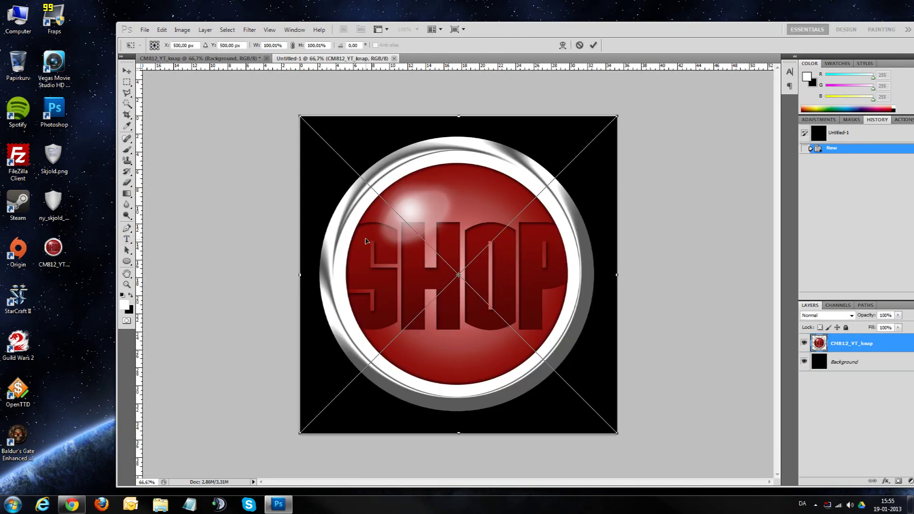
{"action": "left_click_drag", "start_coordinate": [301, 125], "coordinate": [384, 208]}
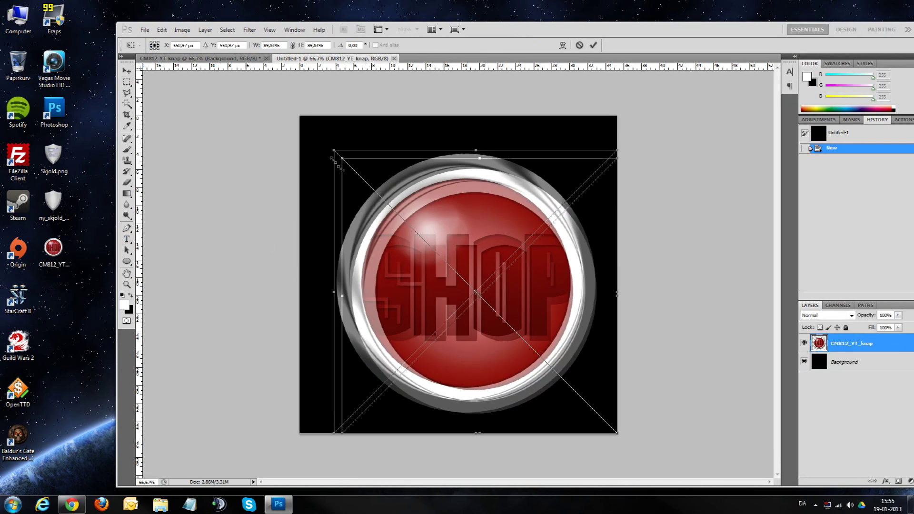
{"action": "left_click_drag", "start_coordinate": [501, 289], "coordinate": [431, 226]}
{"action": "mouse_move", "coordinate": [548, 136]}
{"action": "left_mouse_down"}
{"action": "mouse_move", "coordinate": [401, 288]}
{"action": "mouse_move", "coordinate": [443, 212]}
{"action": "left_mouse_up"}
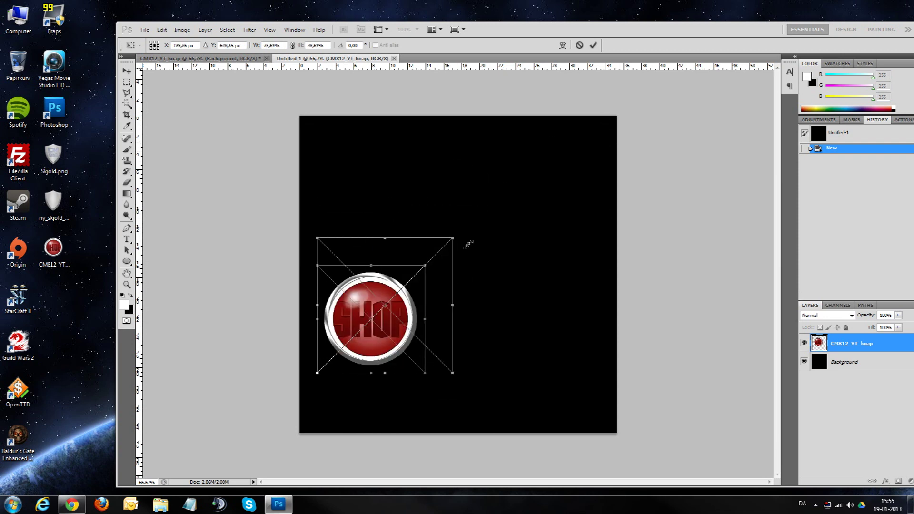
{"action": "left_click", "coordinate": [593, 44]}
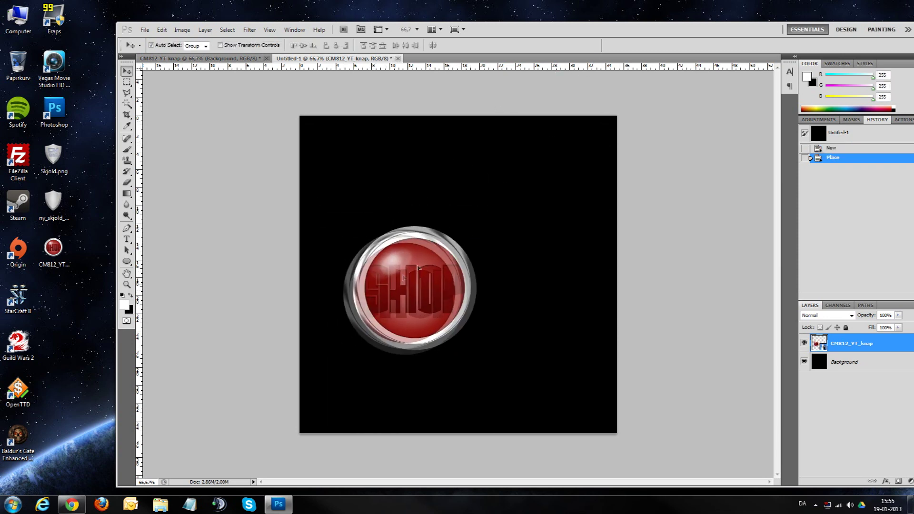
{"action": "left_click_drag", "start_coordinate": [383, 315], "coordinate": [453, 275]}
{"action": "key", "text": "ctrl+plus"}
{"action": "key", "text": "ctrl+plus"}
{"action": "key", "text": "ctrl+minus"}
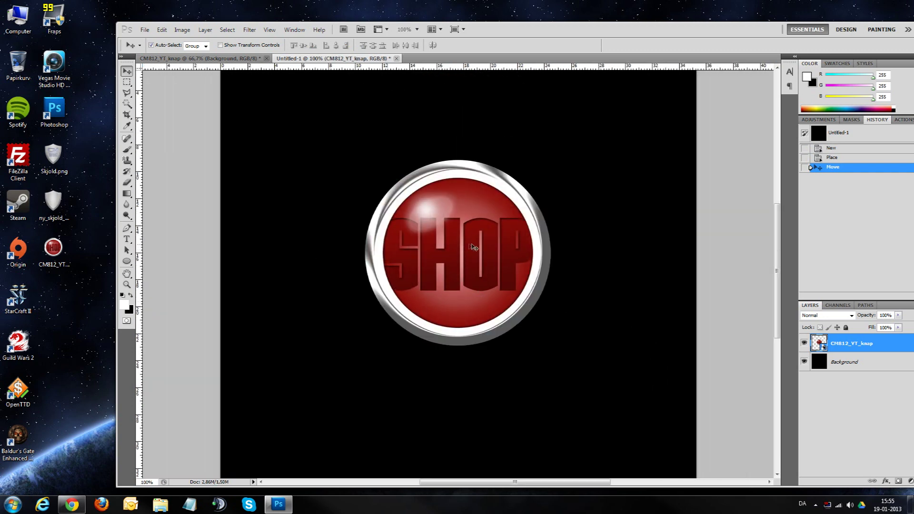
- Add a soft pink Outer Glow to the button layer, enlarging it with opacity about 59%
{"action": "double_click", "coordinate": [897, 349]}
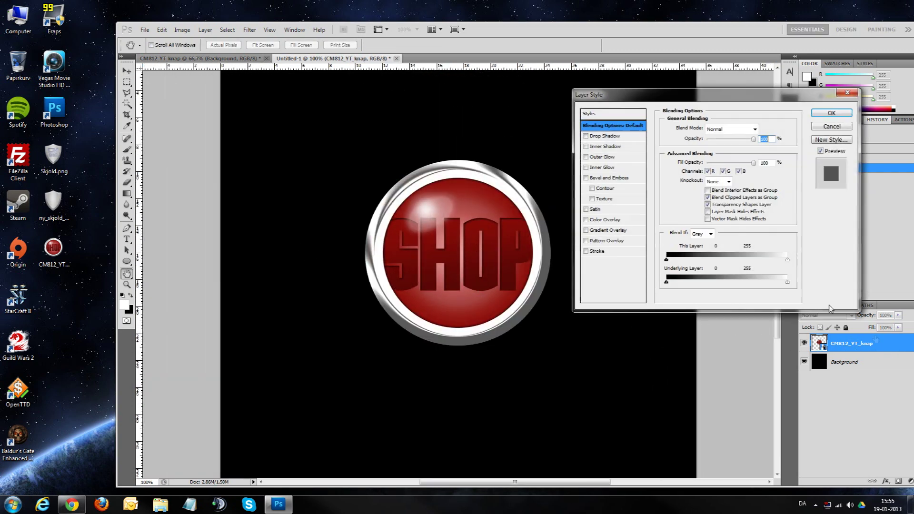
{"action": "left_click", "coordinate": [586, 157]}
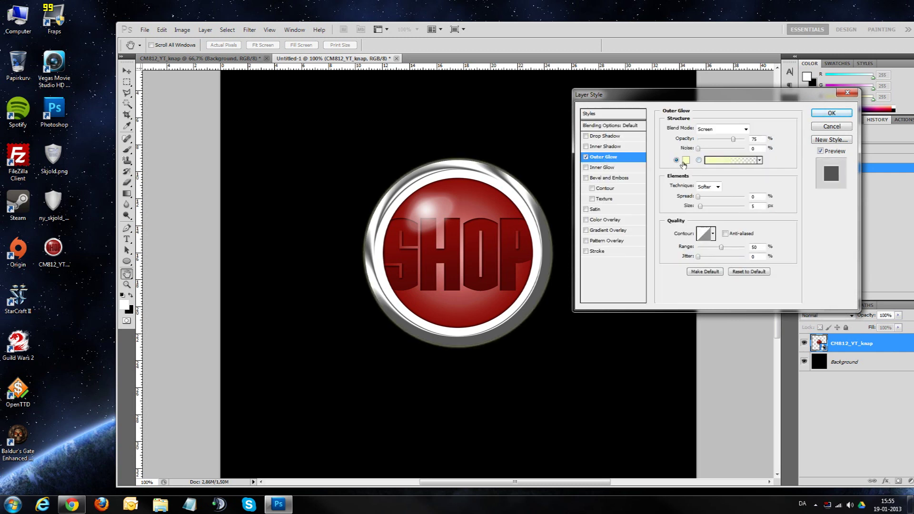
{"action": "left_click", "coordinate": [685, 161]}
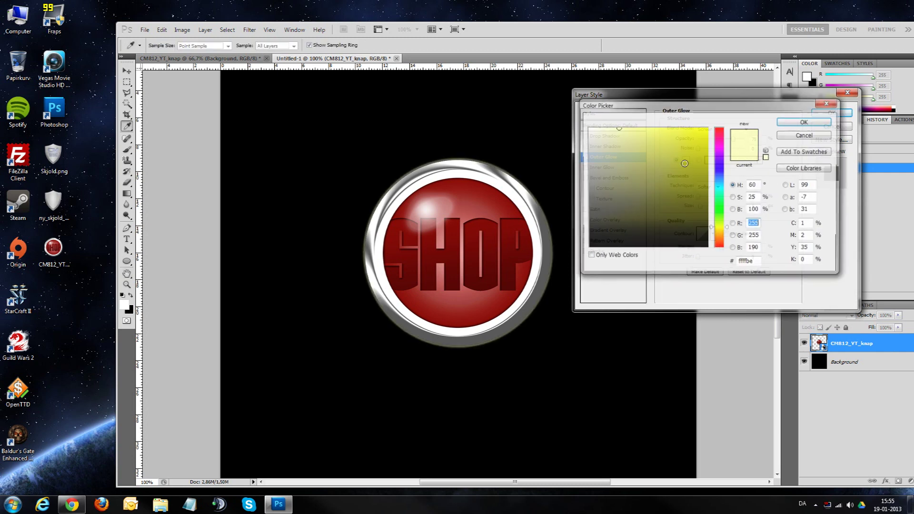
{"action": "left_click", "coordinate": [718, 134]}
{"action": "left_click", "coordinate": [685, 141]}
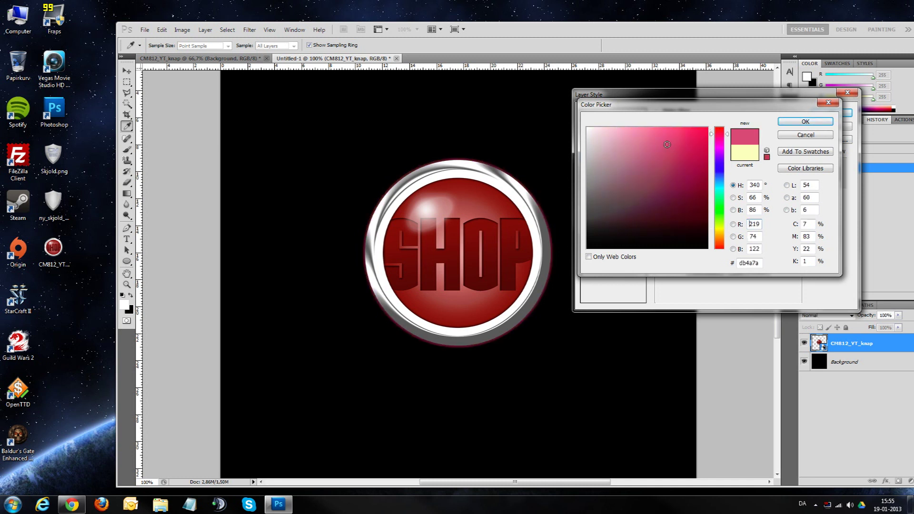
{"action": "left_click_drag", "start_coordinate": [675, 149], "coordinate": [631, 129]}
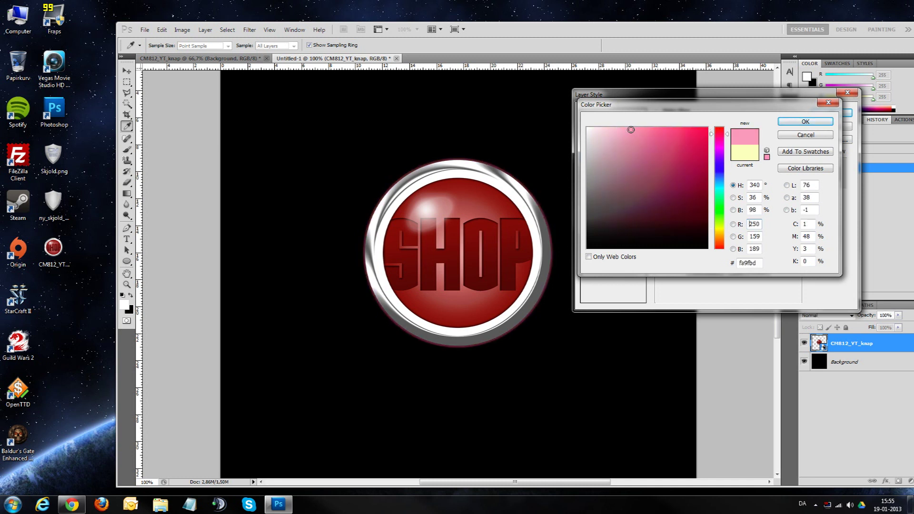
{"action": "left_click", "coordinate": [805, 121]}
{"action": "left_click_drag", "start_coordinate": [698, 206], "coordinate": [705, 210]}
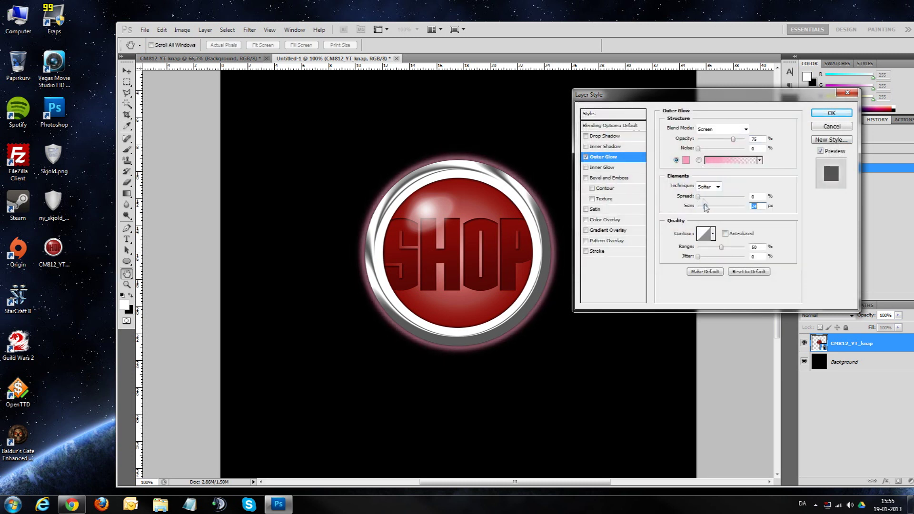
{"action": "left_click_drag", "start_coordinate": [733, 139], "coordinate": [725, 139]}
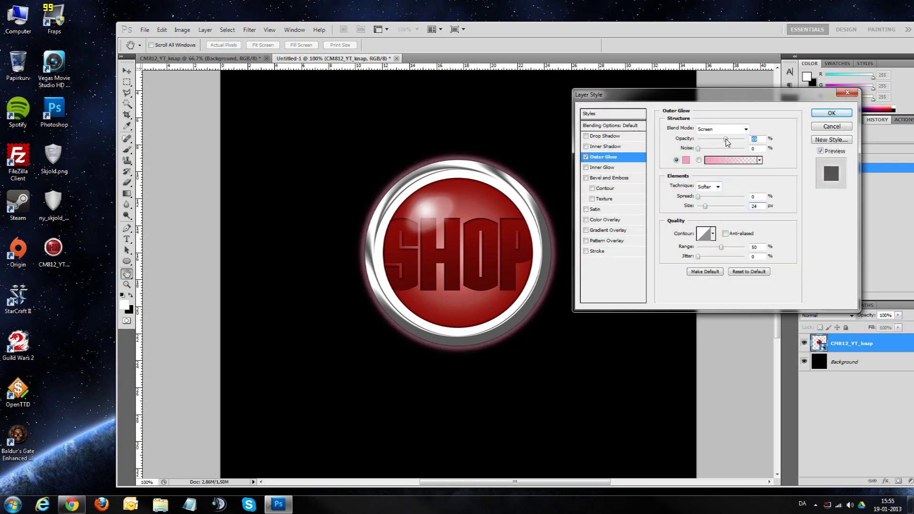
{"action": "left_click_drag", "start_coordinate": [705, 208], "coordinate": [709, 208]}
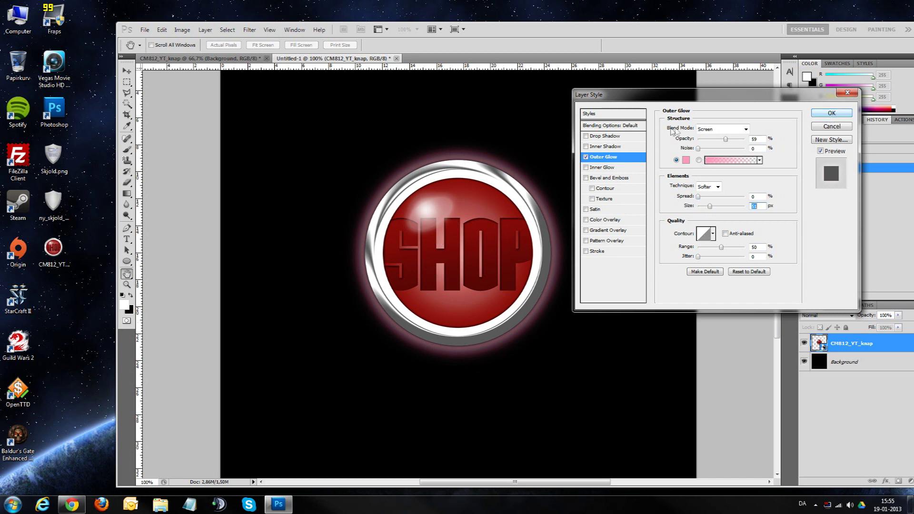
- Refine the glow to a paler pink with jitter about 39, size about 29 px, lower opacity
{"action": "left_click", "coordinate": [685, 160]}
{"action": "left_click", "coordinate": [604, 129]}
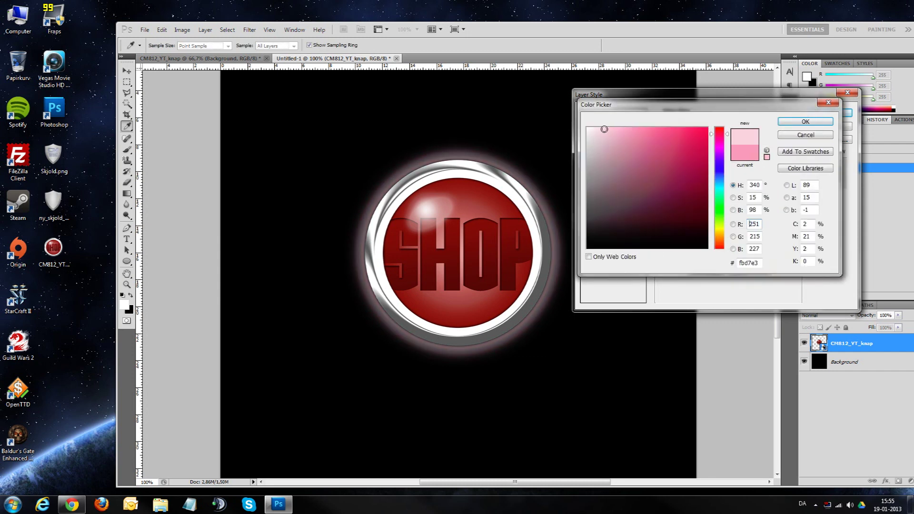
{"action": "left_click_drag", "start_coordinate": [604, 129], "coordinate": [603, 128]}
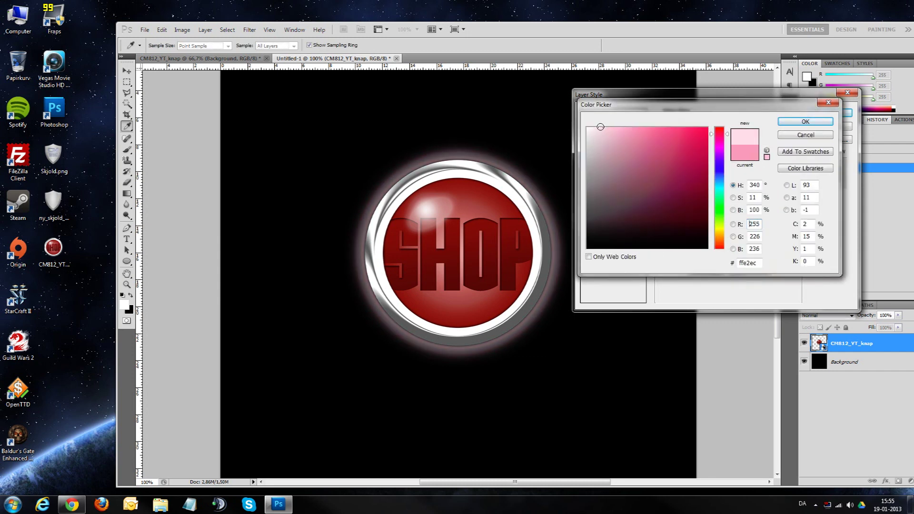
{"action": "left_click", "coordinate": [806, 121]}
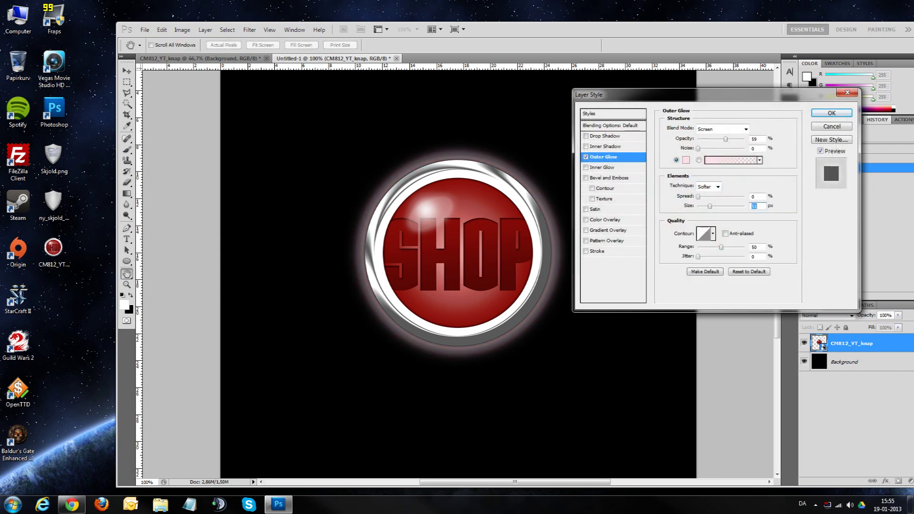
{"action": "left_click_drag", "start_coordinate": [697, 257], "coordinate": [716, 256]}
{"action": "left_click_drag", "start_coordinate": [709, 206], "coordinate": [707, 206]}
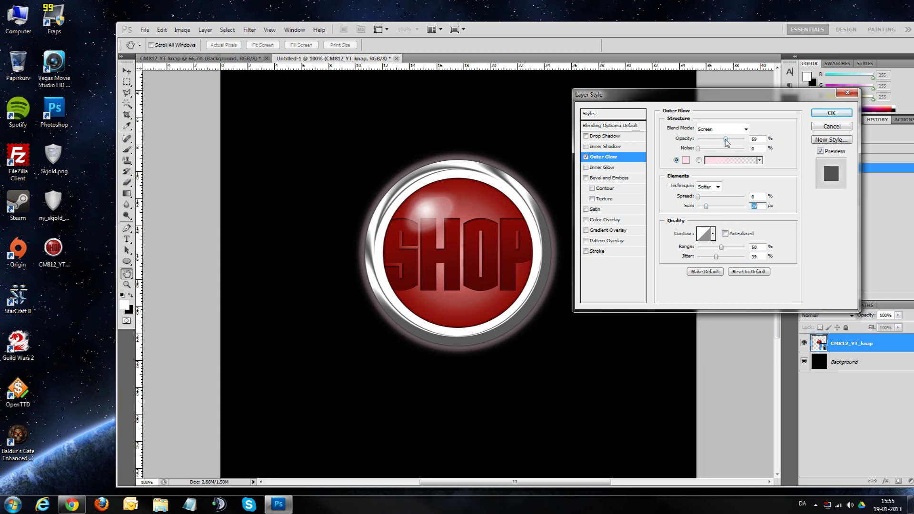
{"action": "left_click_drag", "start_coordinate": [726, 139], "coordinate": [715, 139]}
{"action": "left_click", "coordinate": [832, 114]}
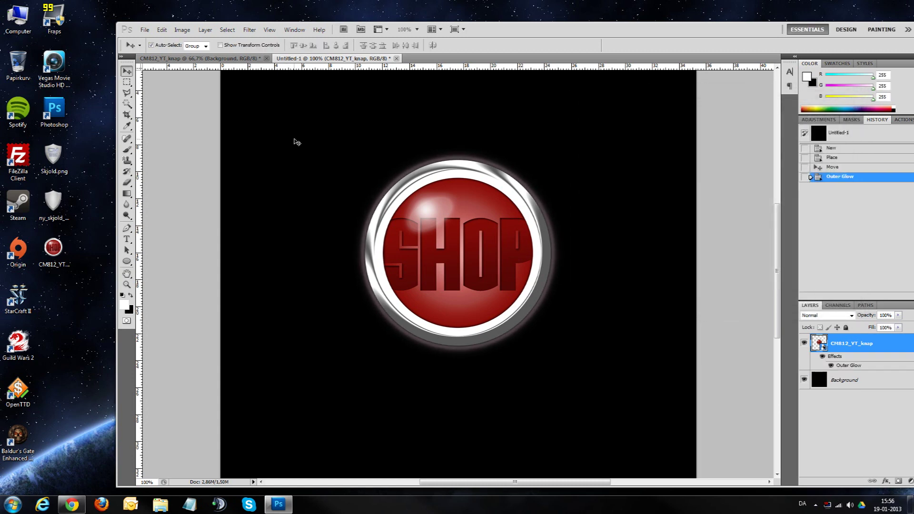
{"action": "key", "text": "ctrl+plus"}
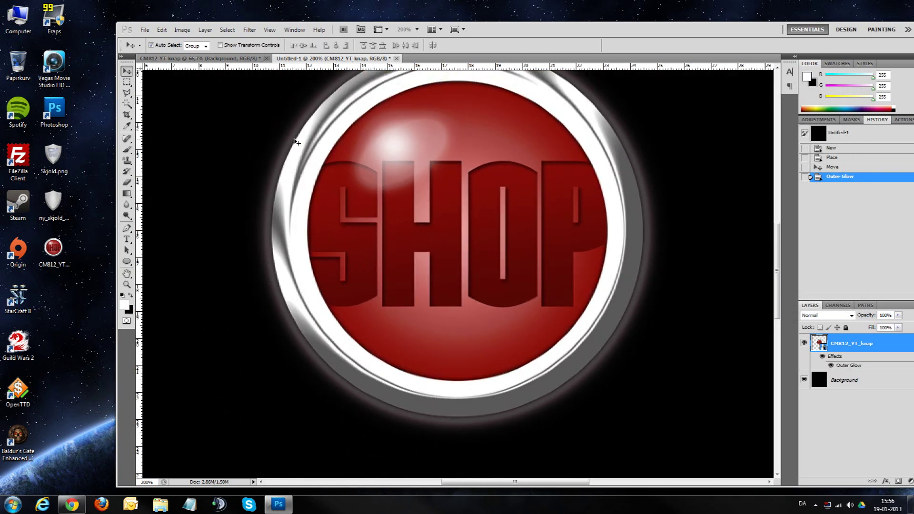
- Return the view to 100% and bring the CM812_YT_knap document back to front
{"action": "key", "text": "ctrl+minus"}
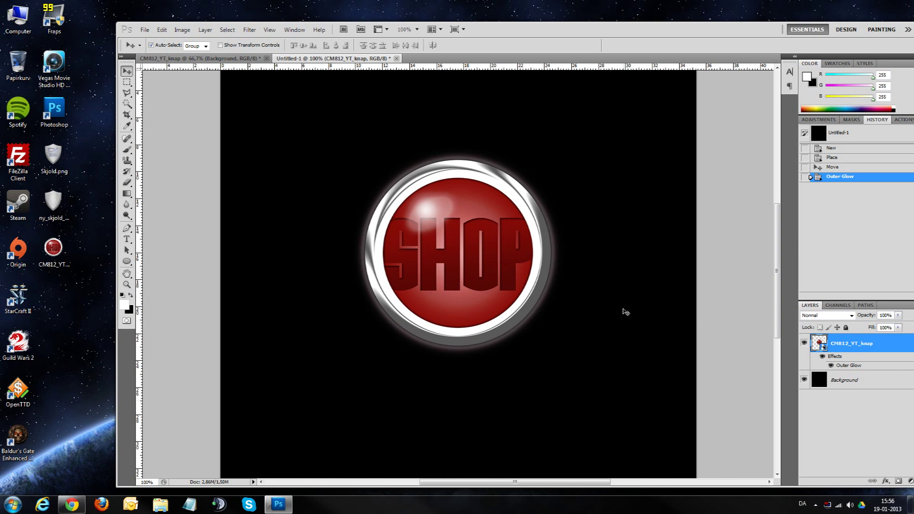
{"action": "left_click", "coordinate": [205, 59]}
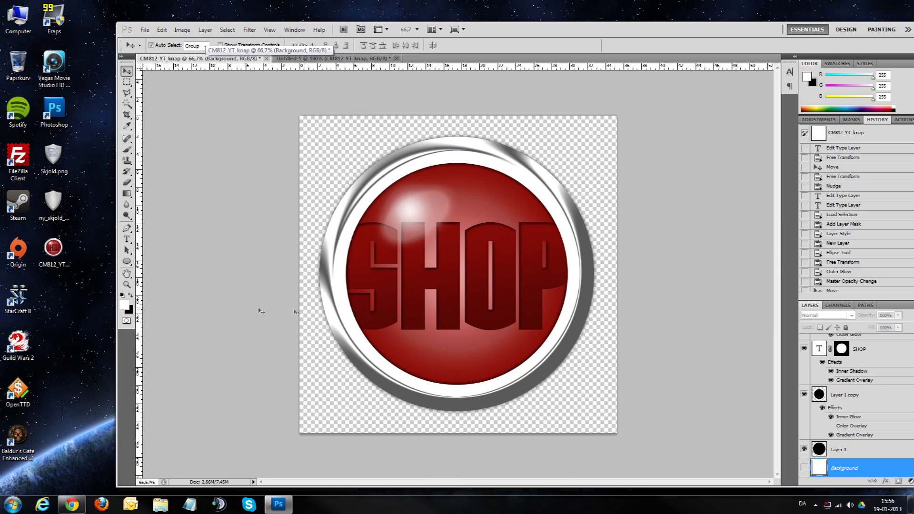
- Maximize the Photoshop window and select the Layer 1 copy layer
{"action": "left_click_drag", "start_coordinate": [766, 29], "coordinate": [705, 31]}
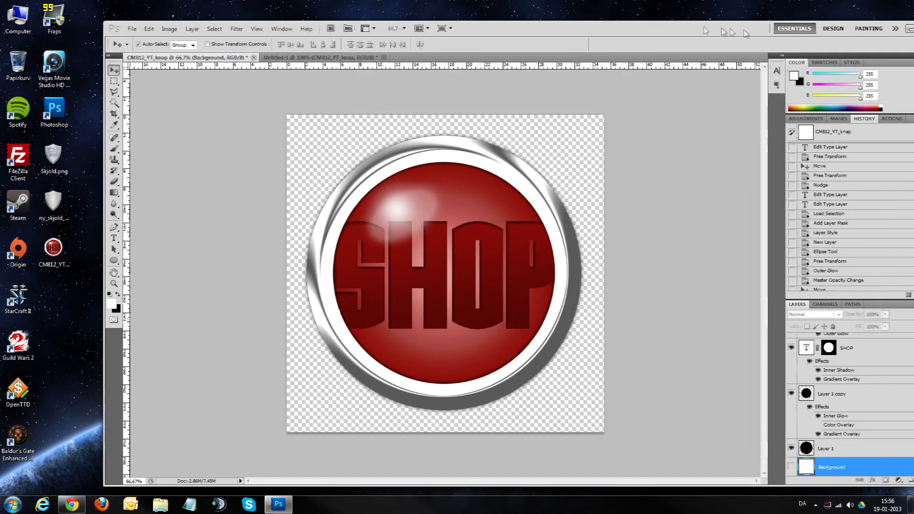
{"action": "double_click", "coordinate": [706, 30]}
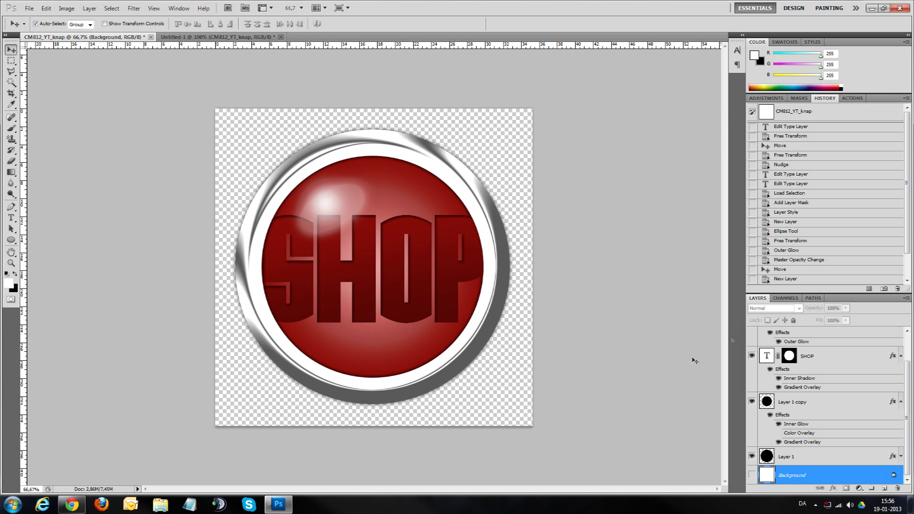
{"action": "left_click", "coordinate": [830, 397]}
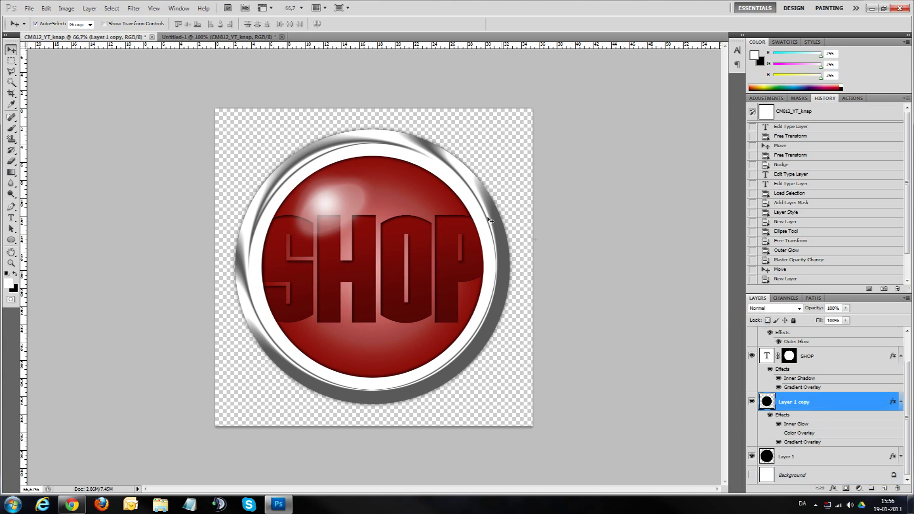